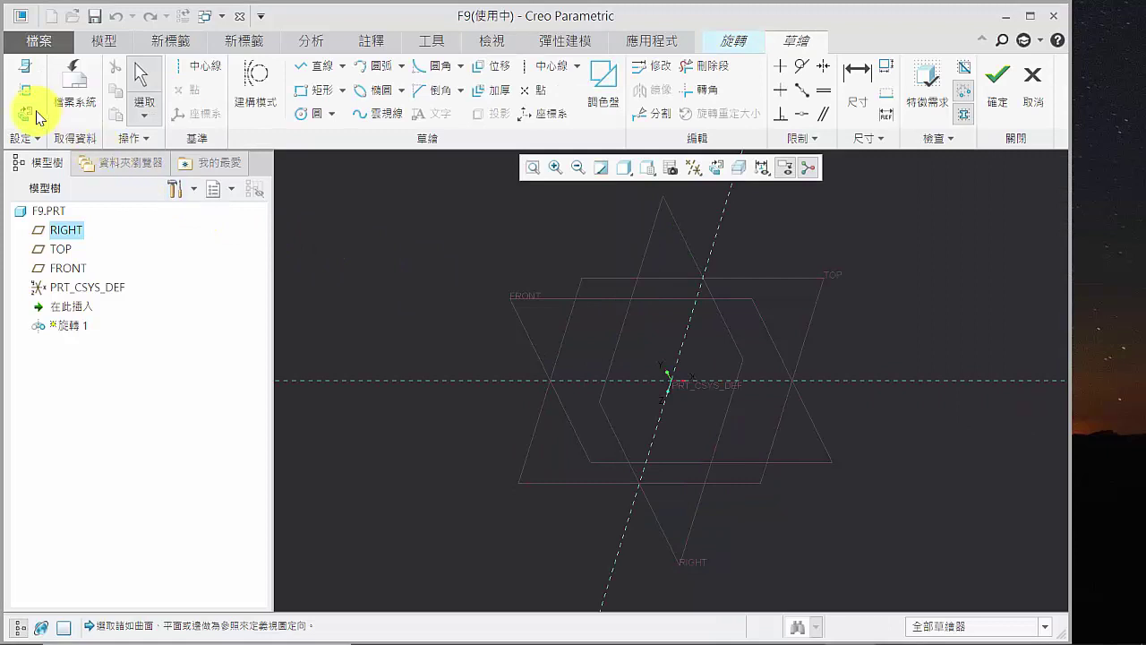
- Orient the view square to the sketch plane and place a revolve centerline along the horizontal reference
click(28, 113)
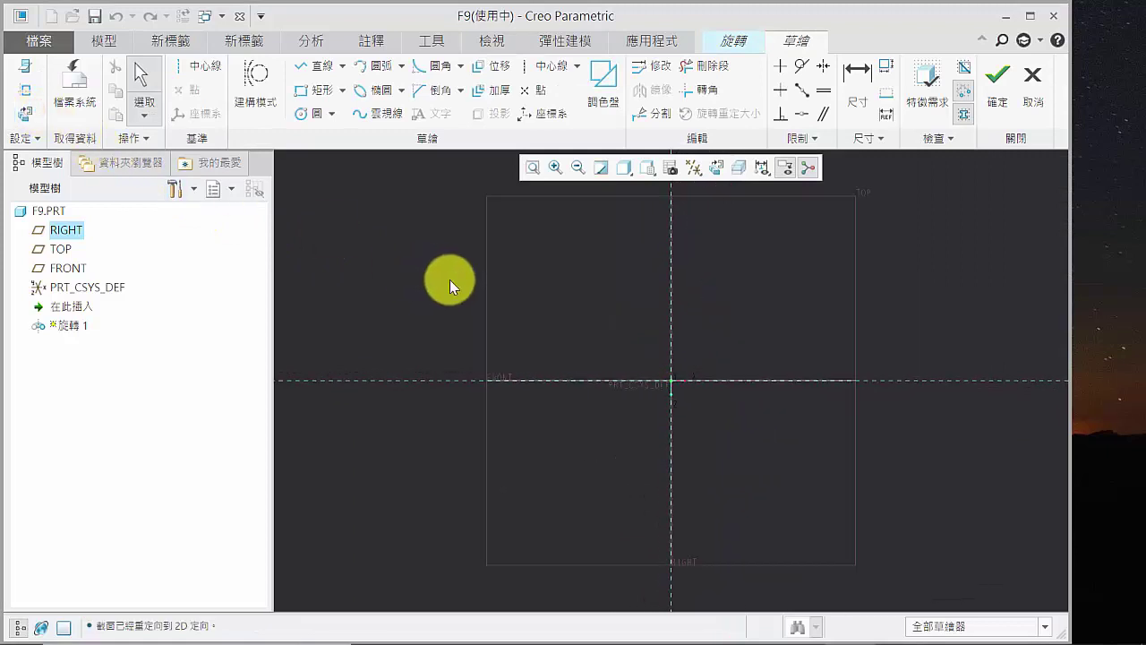
click(204, 72)
click(524, 381)
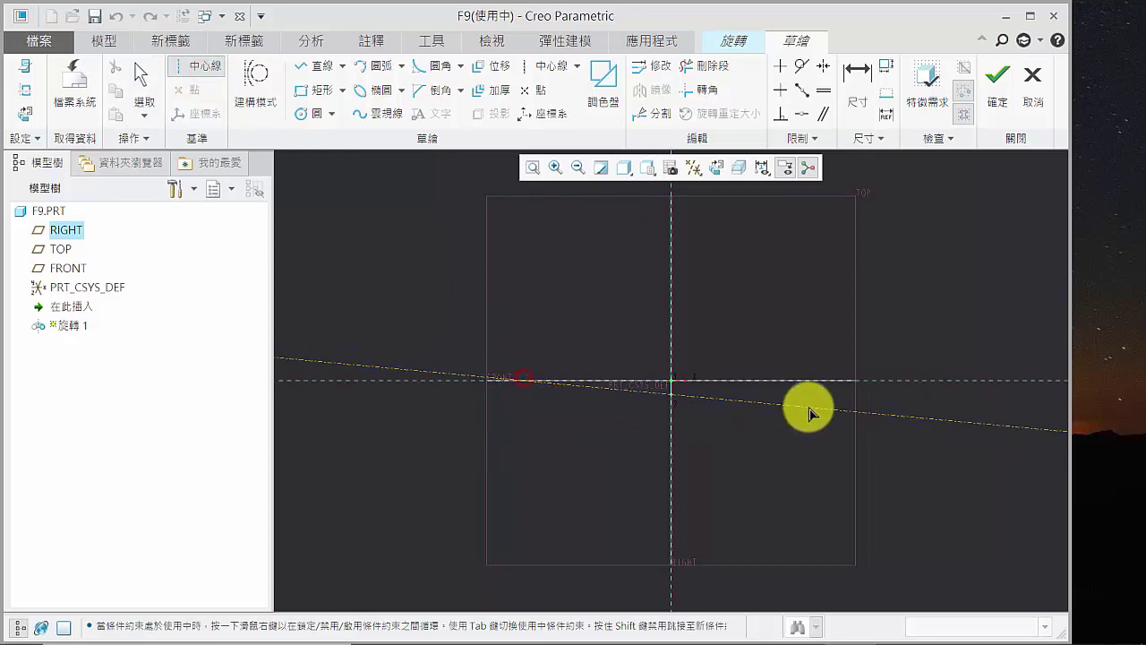
click(822, 383)
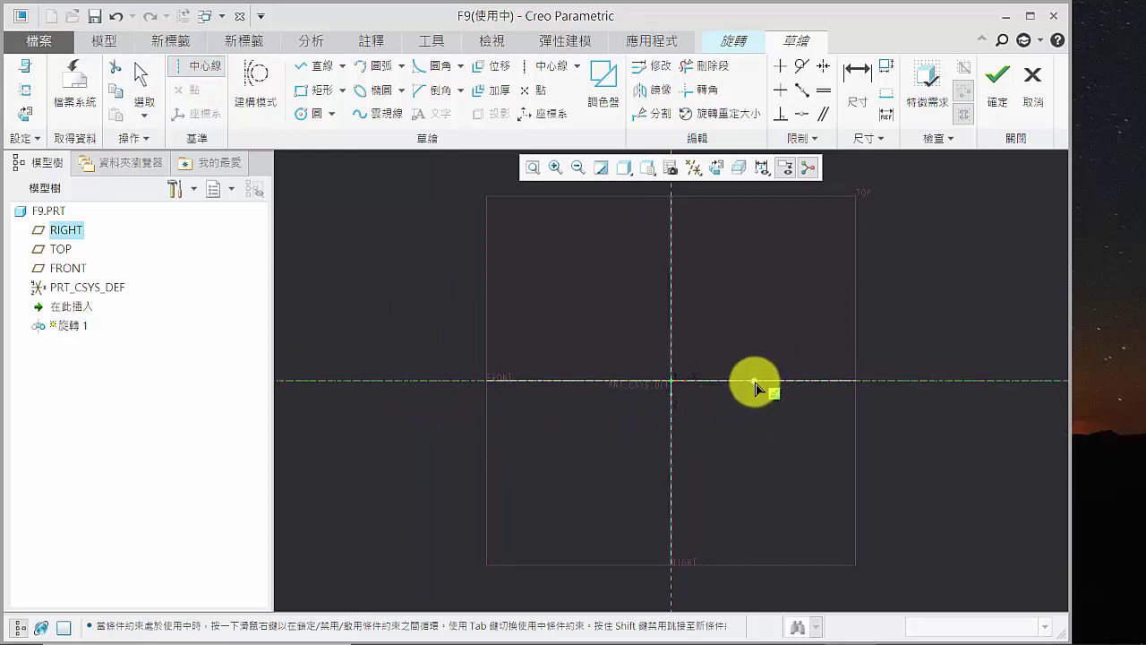
- Draw two vertical lines rising from the centerline, a taller one at the origin and a shorter one about 451 to its right
scroll(529, 340, down, 2)
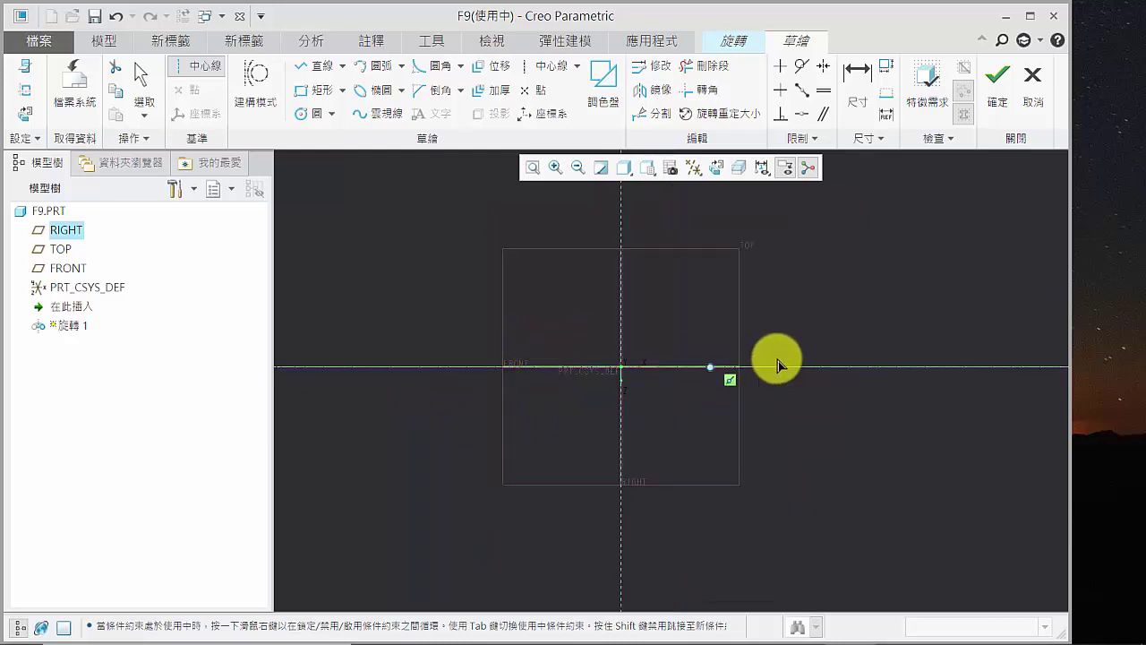
scroll(791, 356, up, 1)
scroll(791, 356, up, 1)
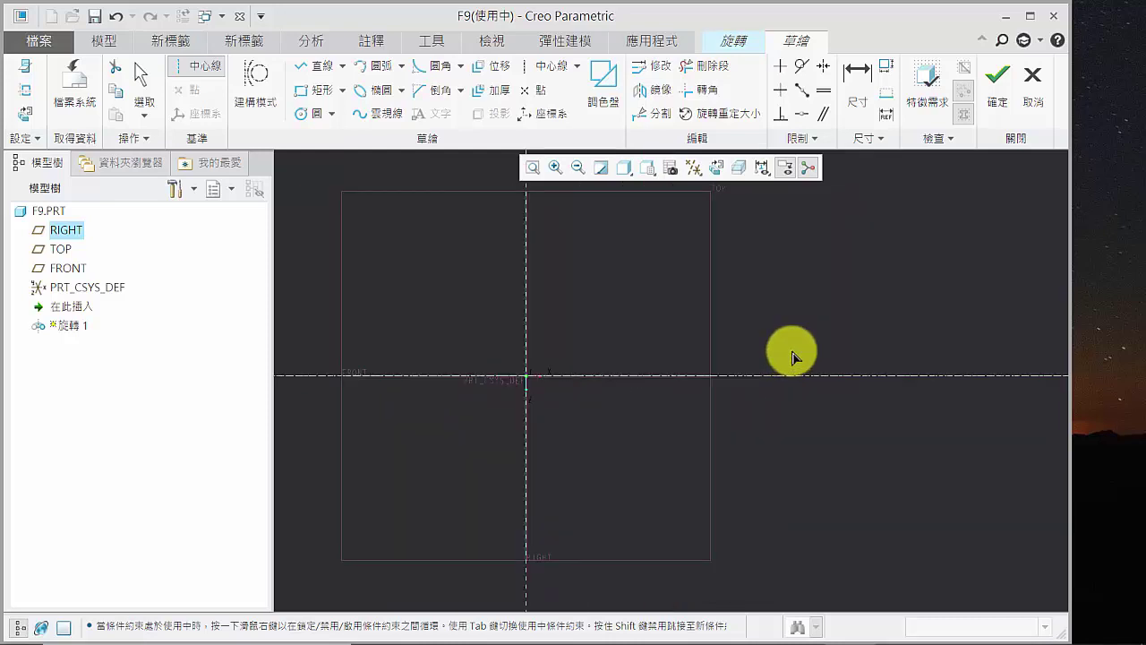
scroll(799, 360, down, 2)
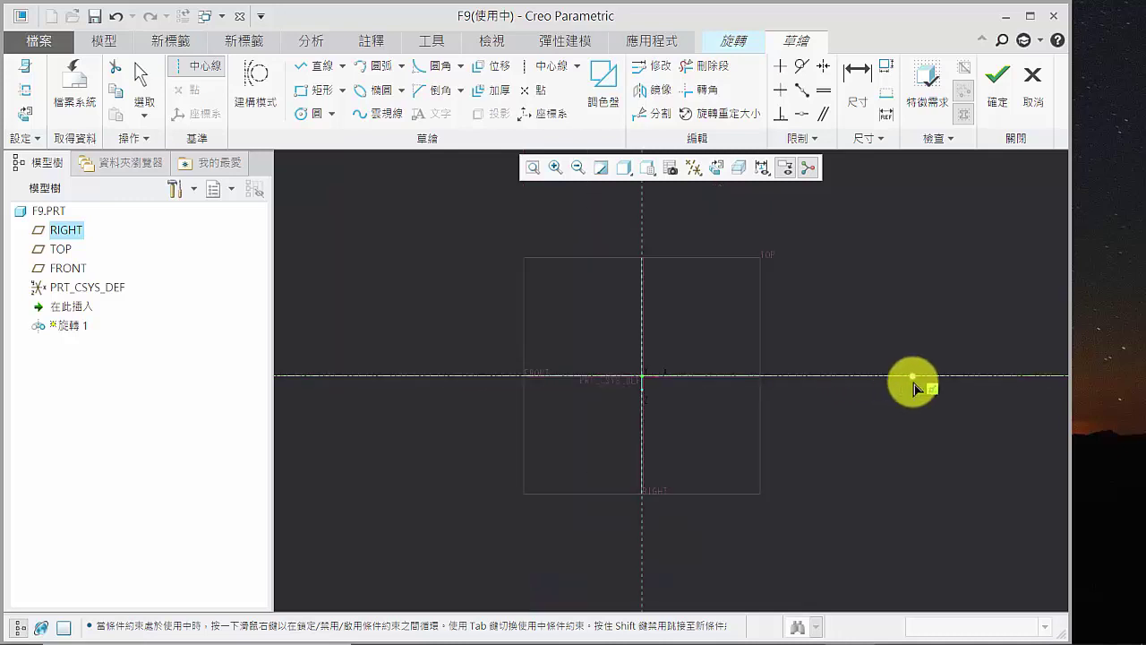
scroll(615, 312, up, 2)
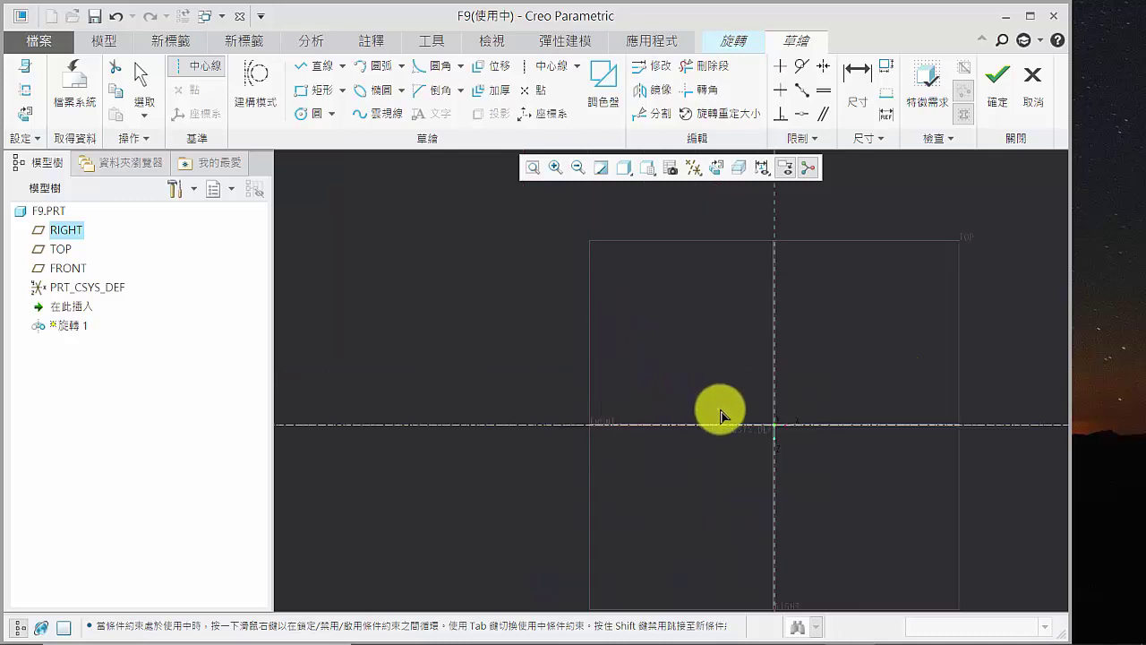
click(326, 67)
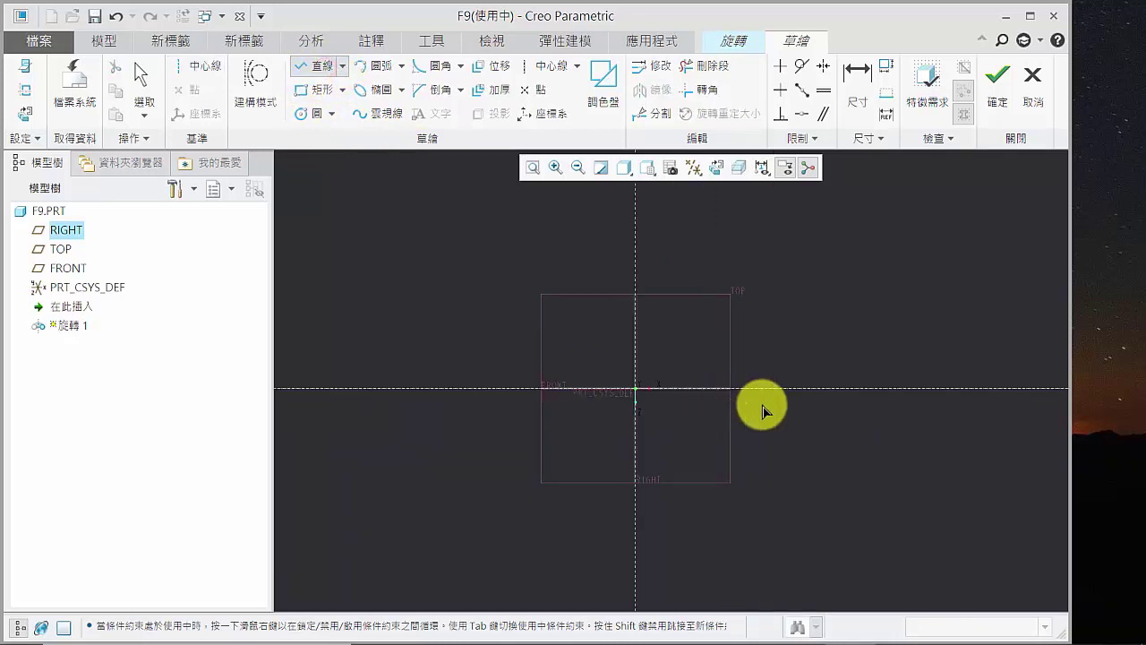
click(519, 372)
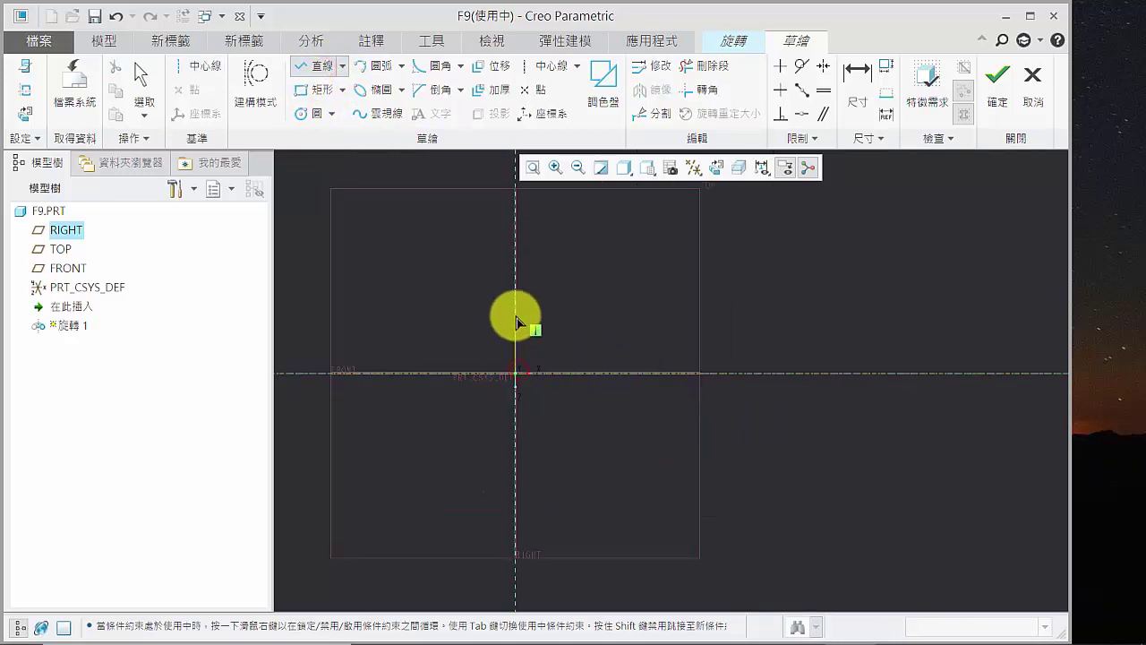
click(516, 299)
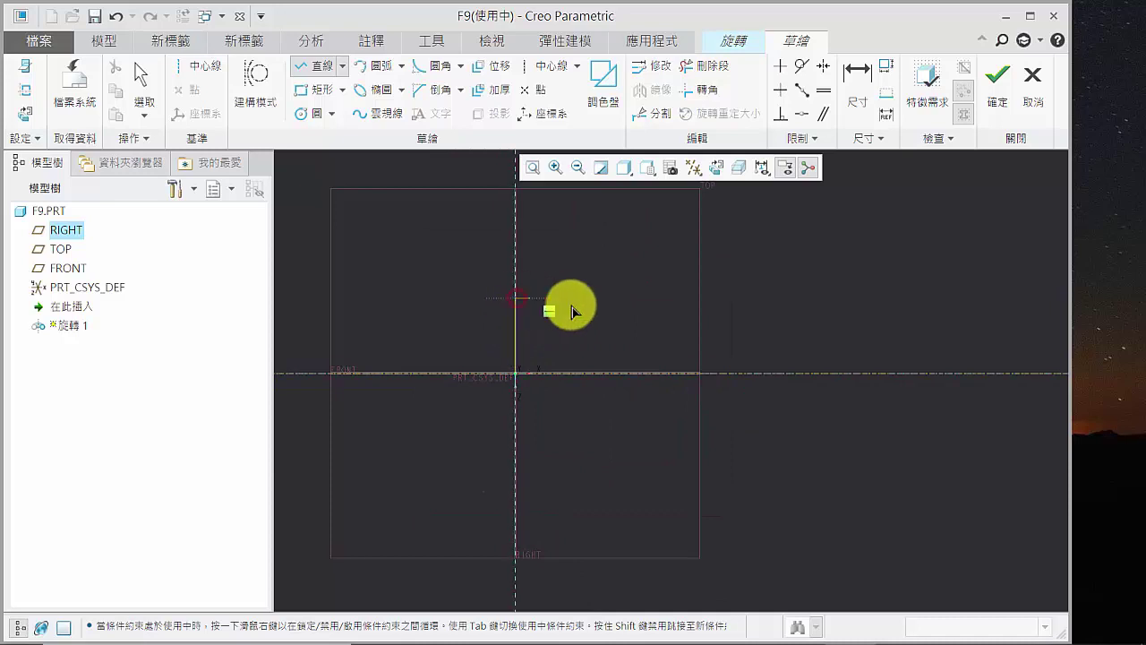
middle_click(689, 315)
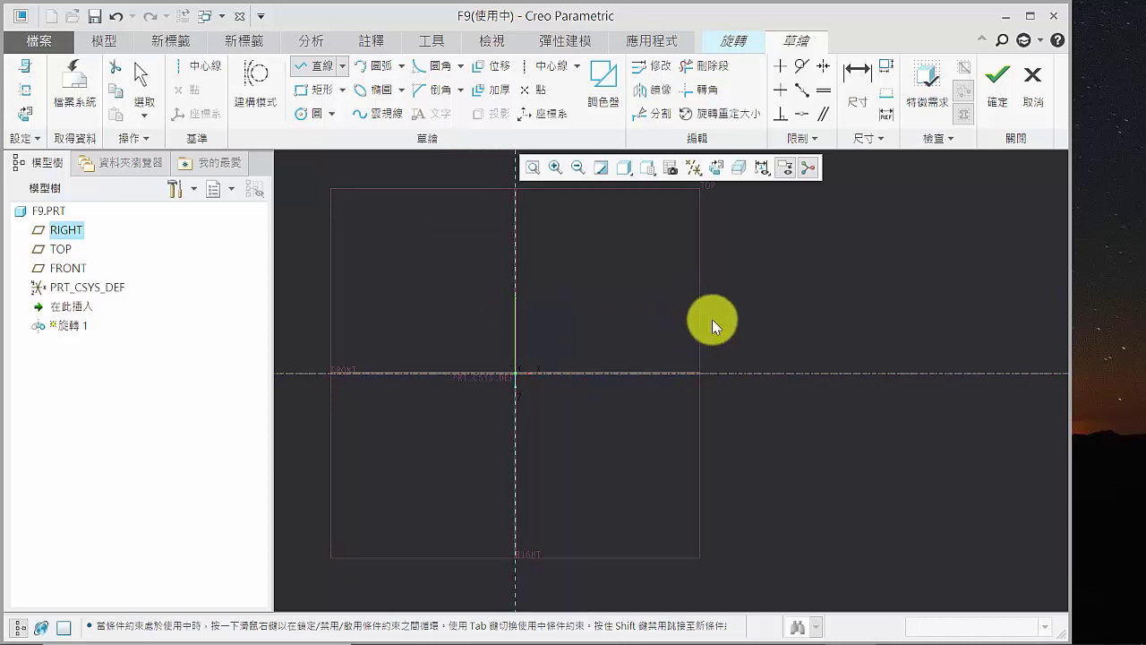
click(843, 374)
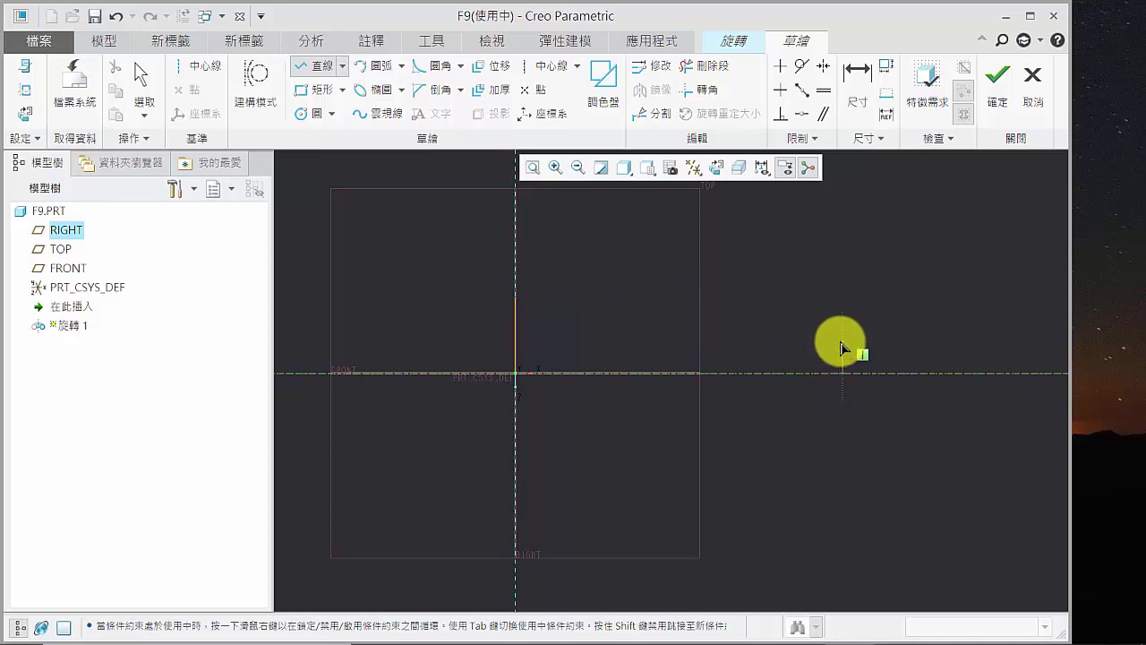
click(842, 338)
middle_click(844, 333)
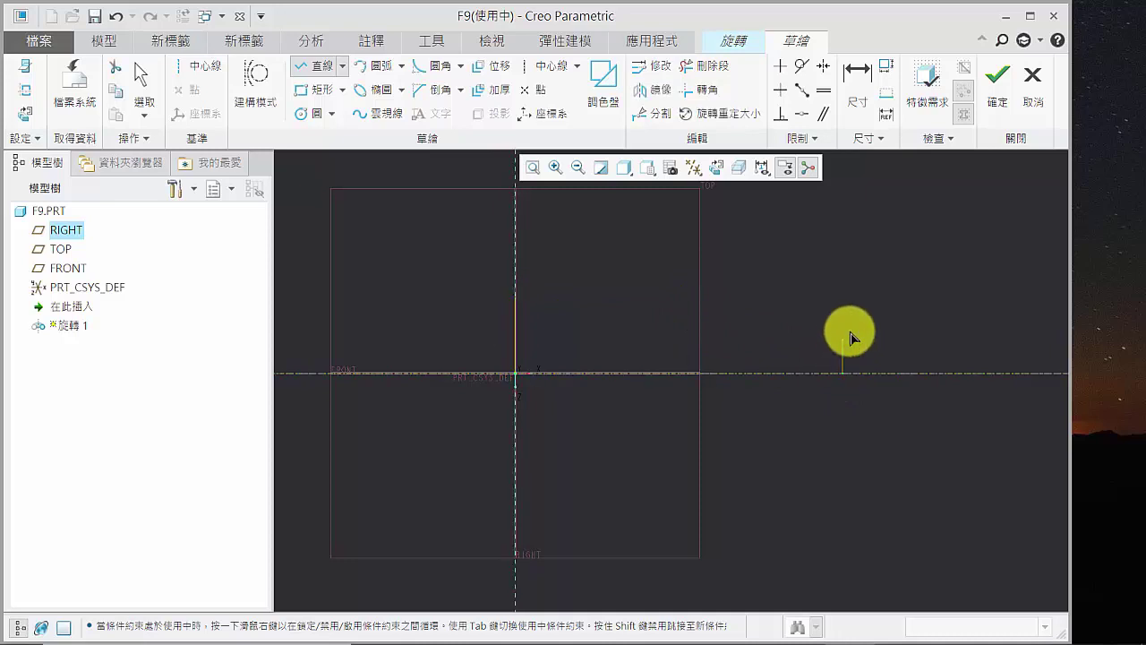
- Draw a shallow three-point arc of radius about 2834 joining the upper ends of the two vertical lines
click(375, 65)
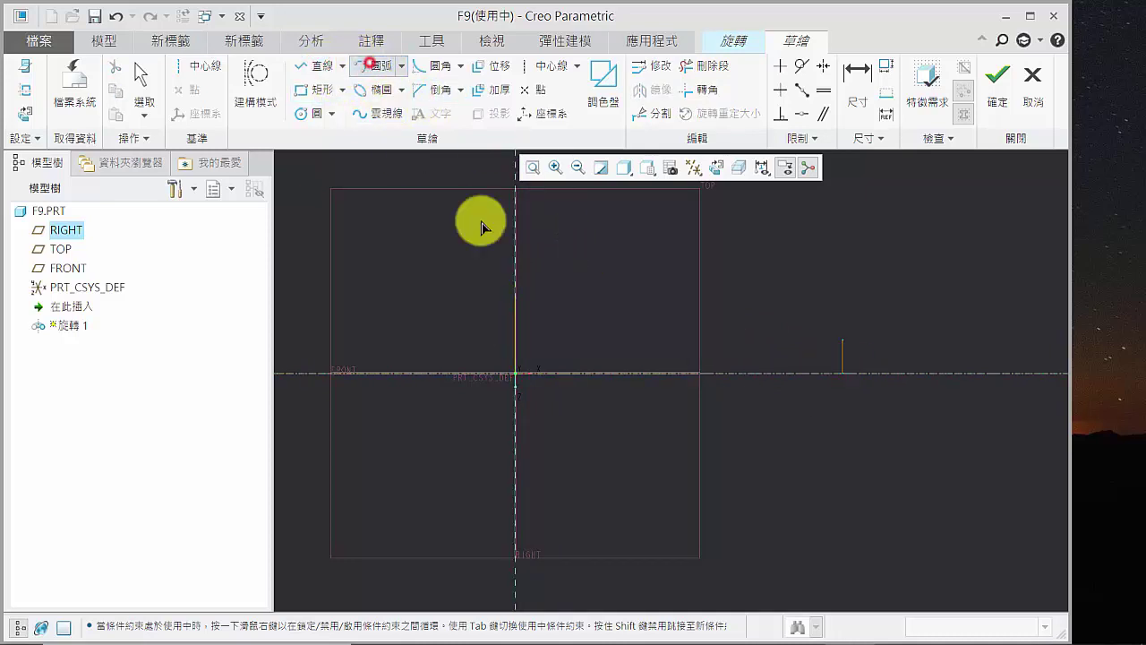
click(516, 297)
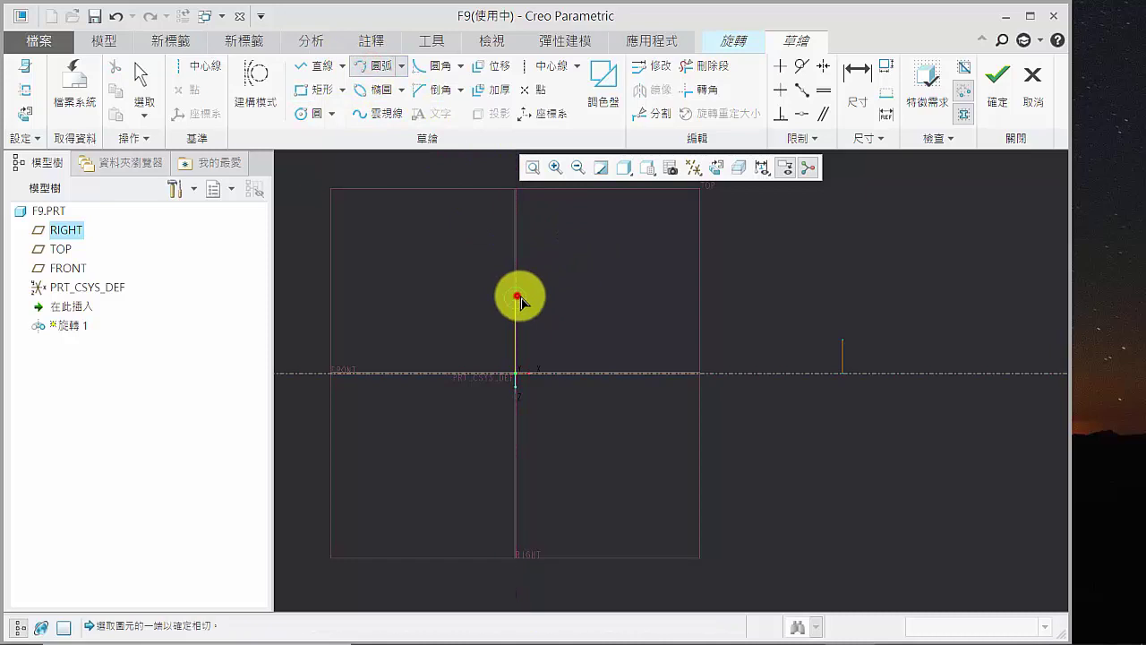
click(843, 341)
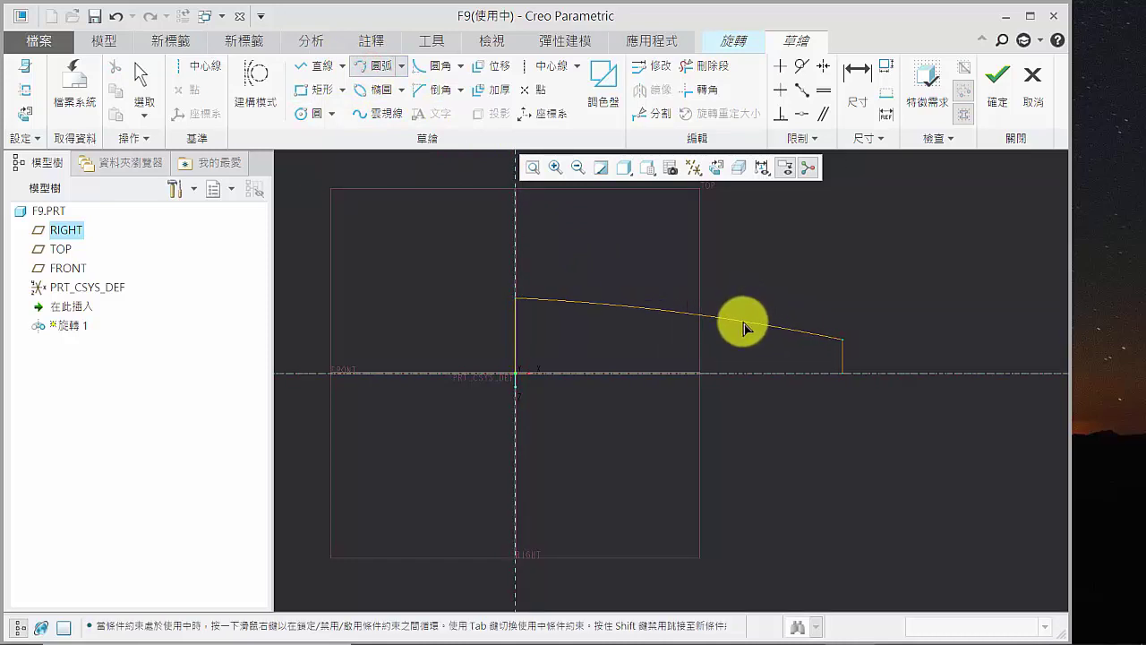
click(743, 323)
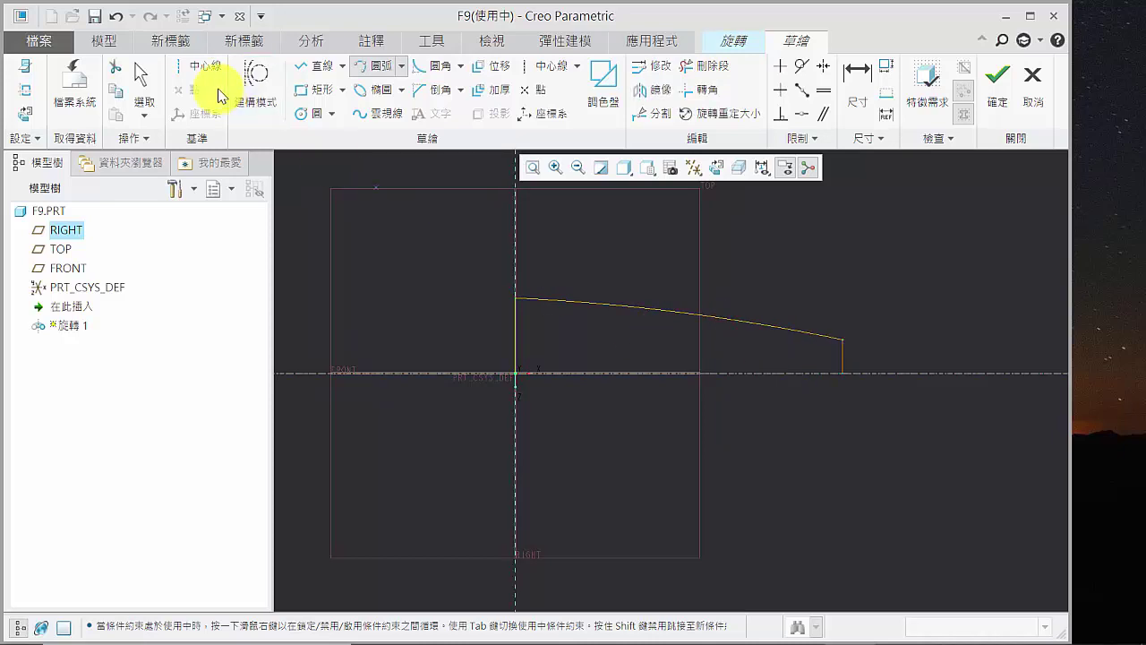
- Close the profile with a horizontal line along the centerline between the lower ends of the vertical lines
click(319, 73)
click(842, 372)
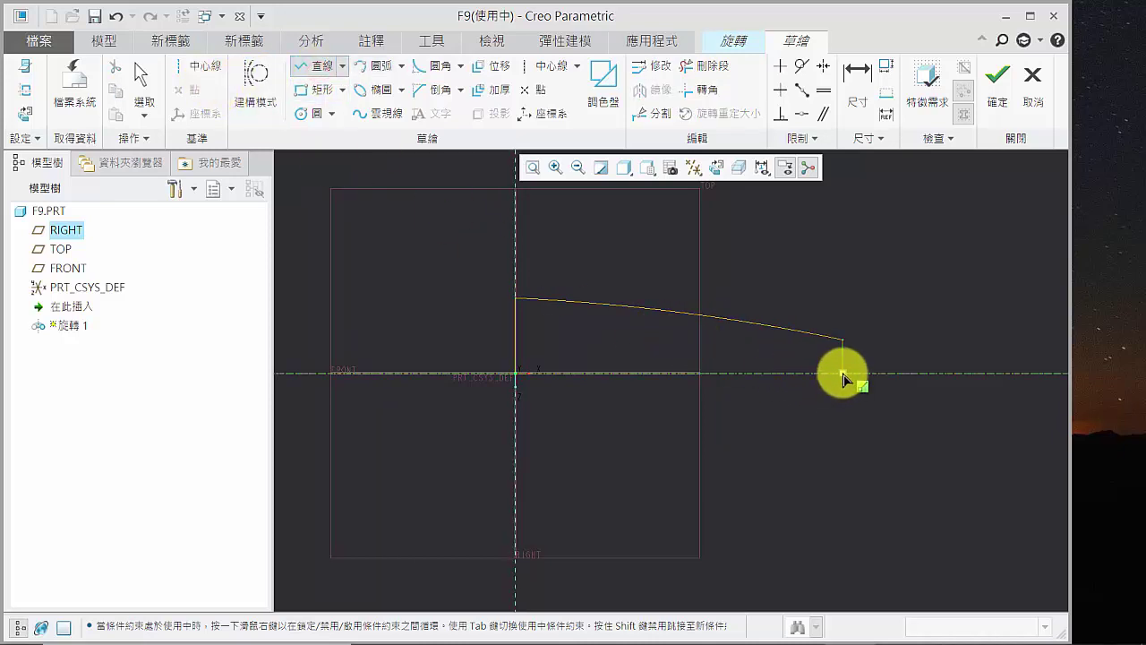
click(518, 372)
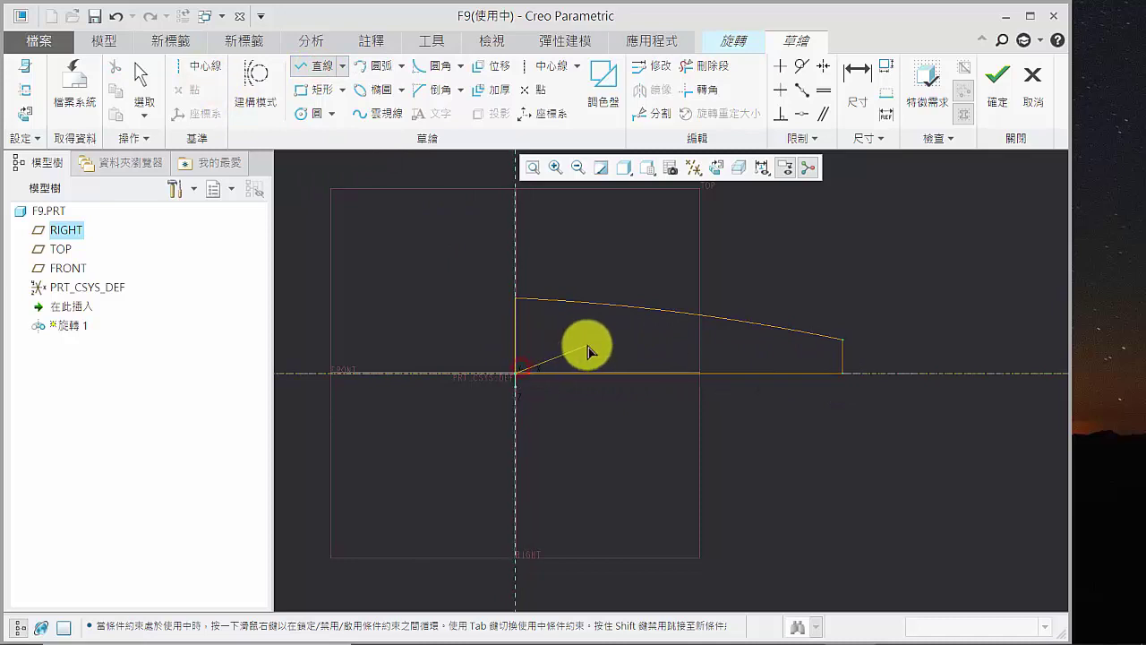
middle_click(745, 365)
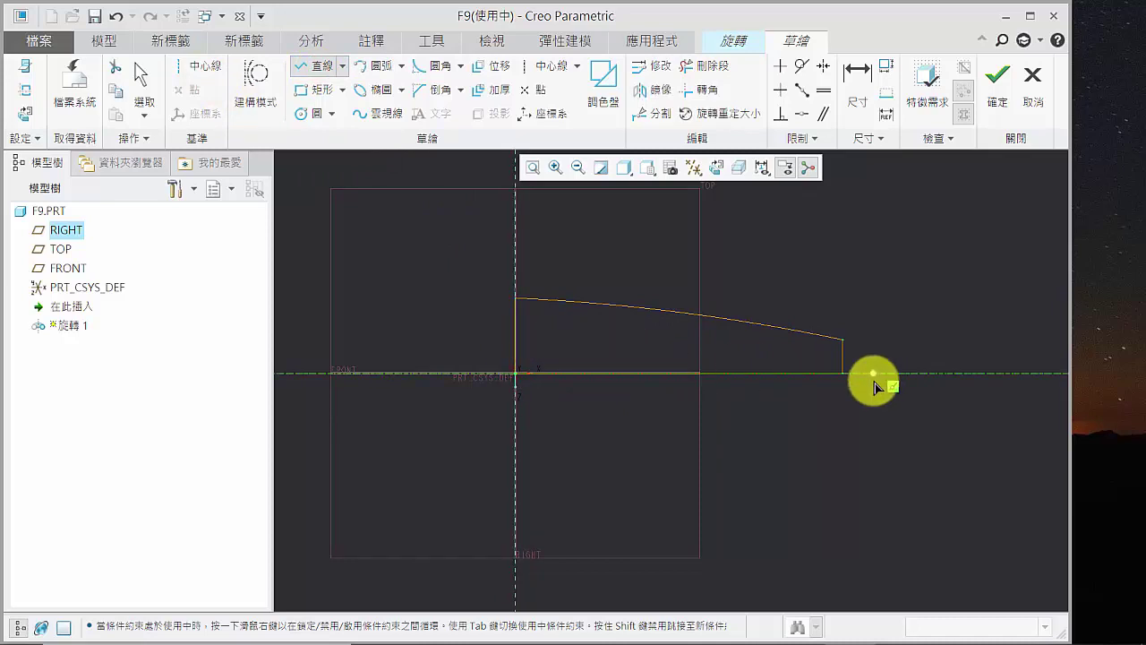
- Dimension the length of the profile's horizontal base line, placing the dimension below it and accepting the current value
click(846, 101)
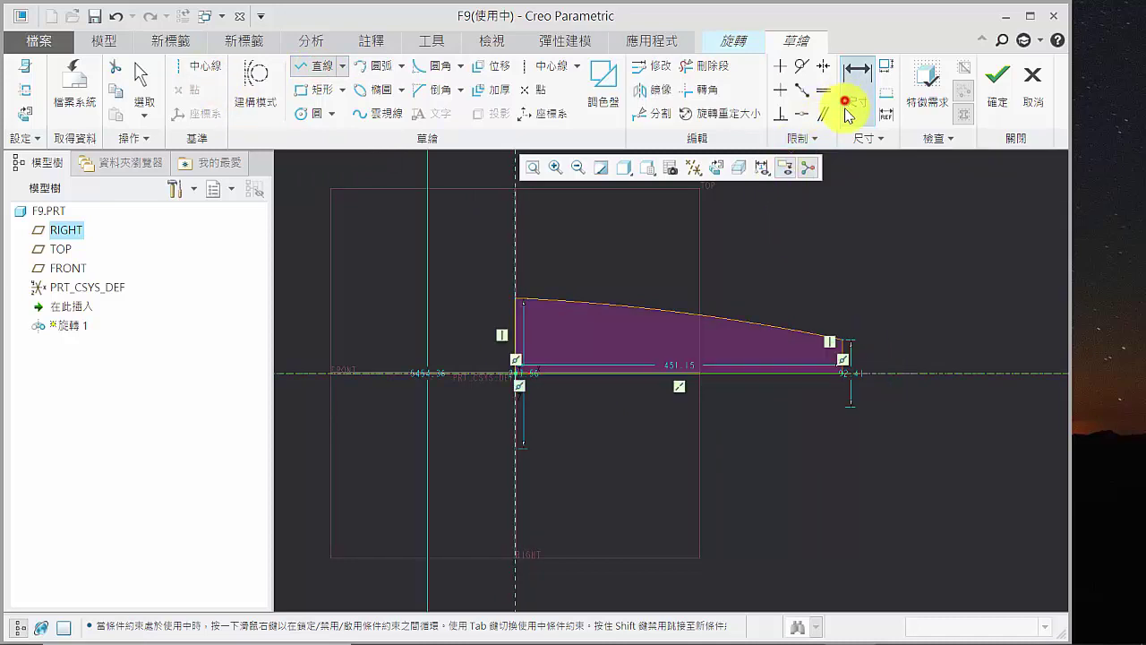
click(747, 375)
middle_click(729, 439)
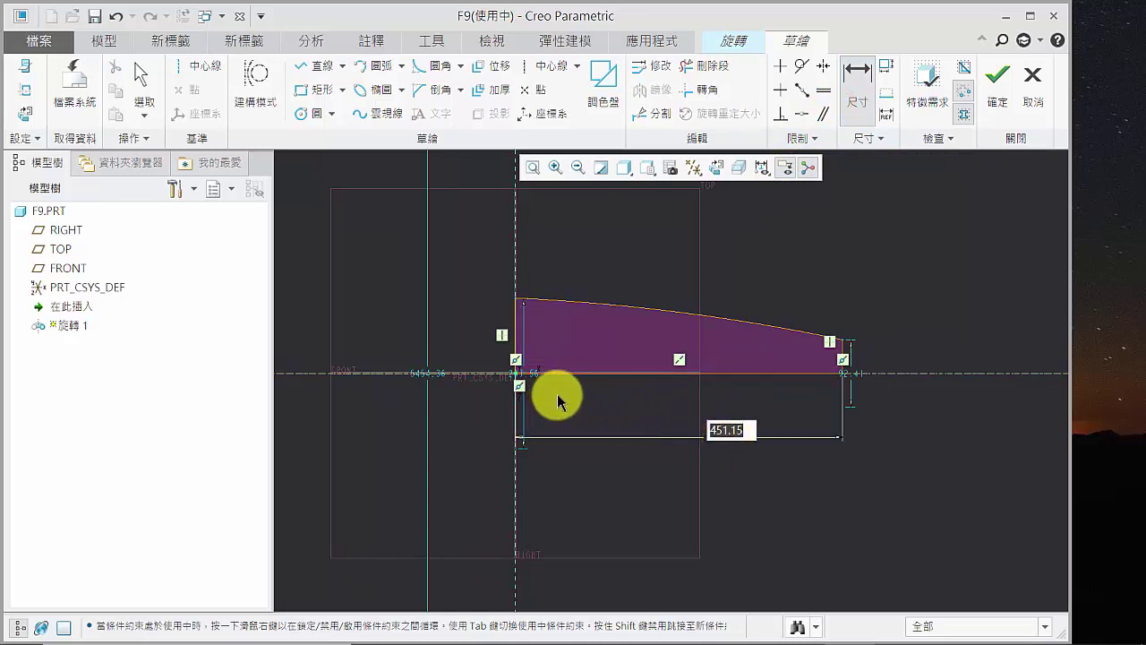
scroll(737, 378, up, 3)
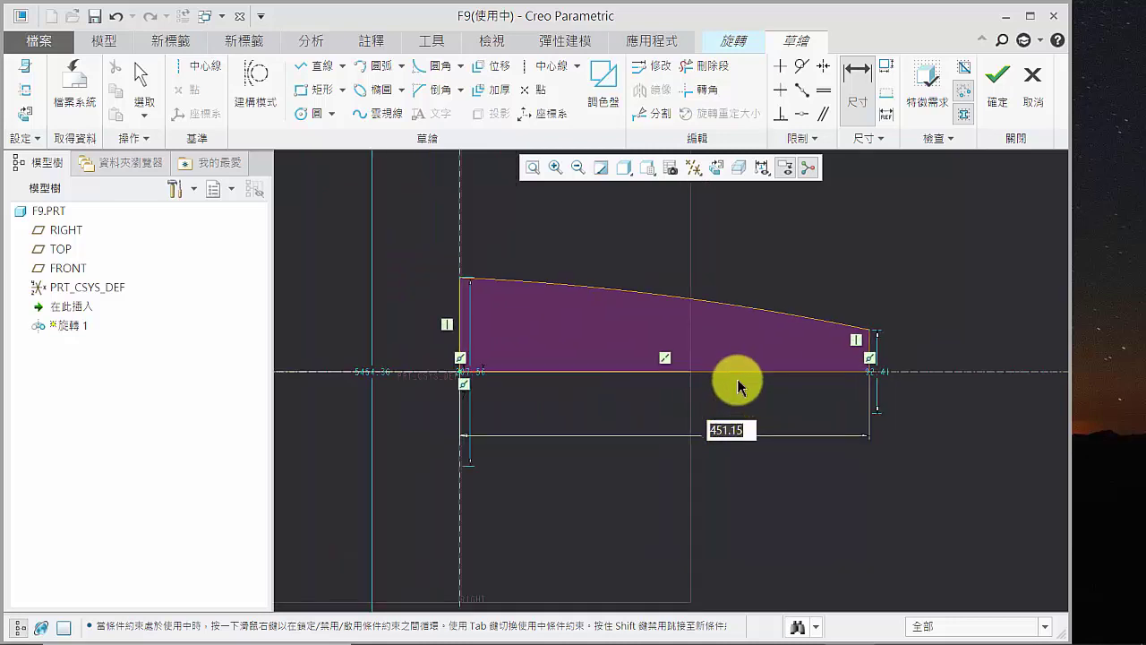
scroll(737, 378, down, 6)
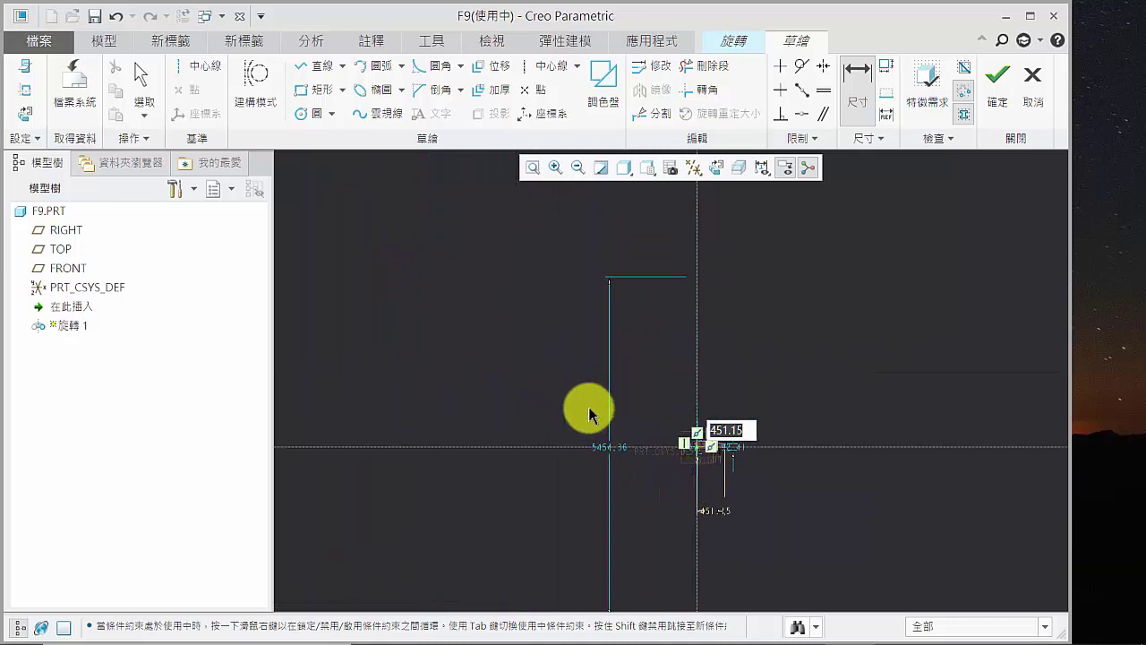
scroll(589, 414, down, 3)
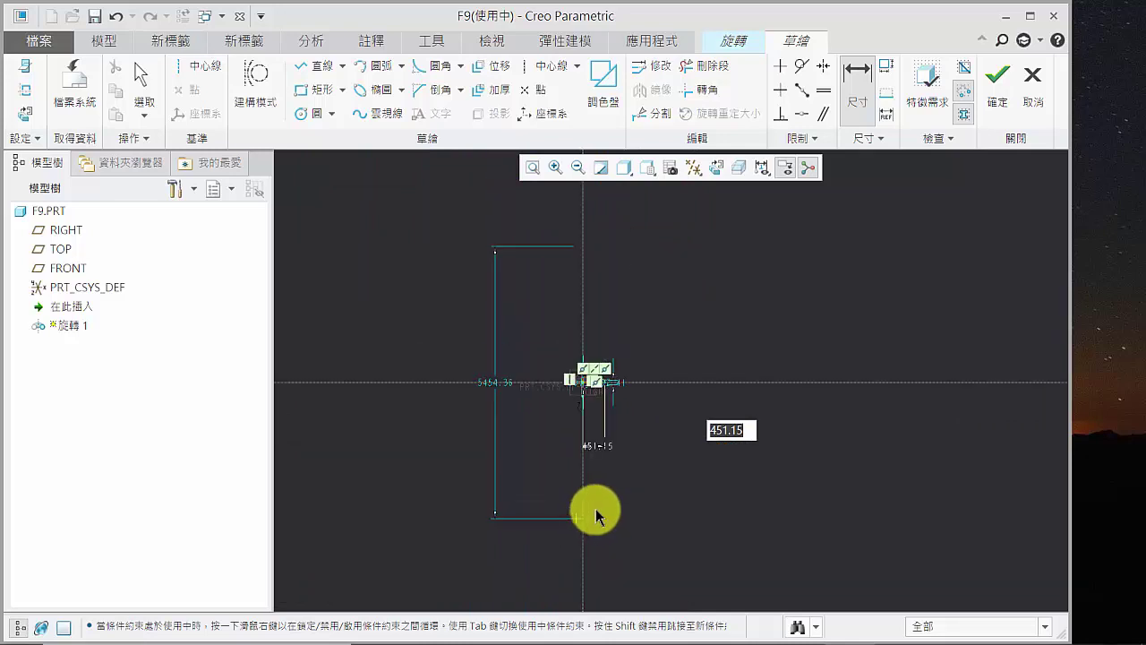
scroll(596, 376, up, 5)
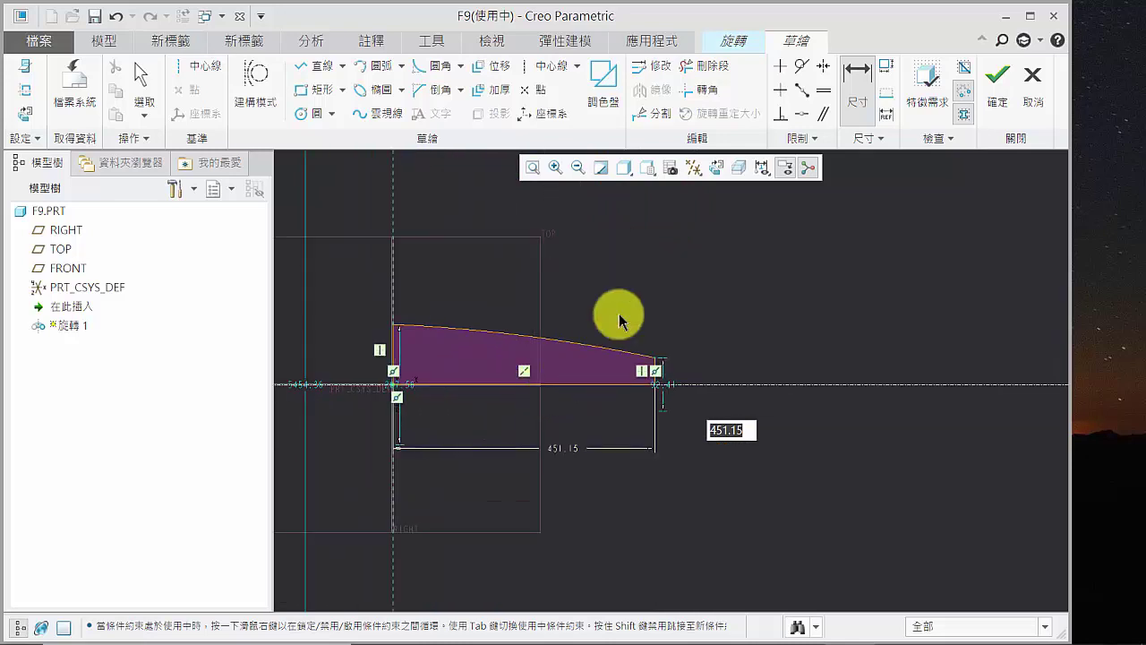
key(Return)
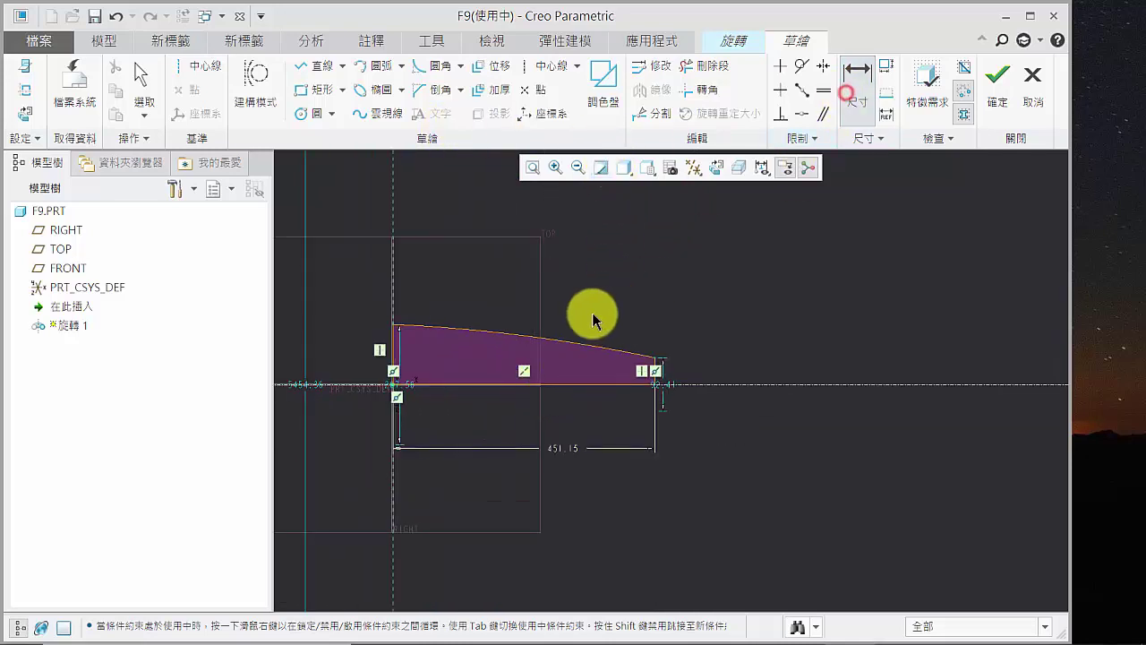
- Dimension the arc's radius and the diameter of the profile's taller end about the centerline
click(568, 338)
middle_click(583, 302)
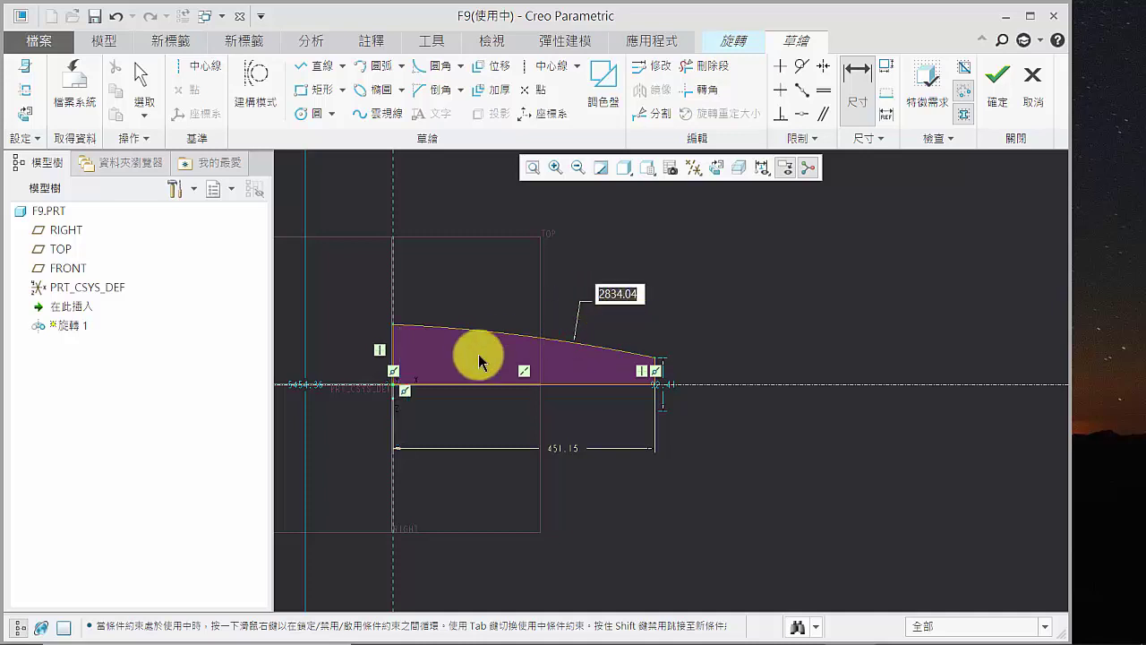
click(394, 332)
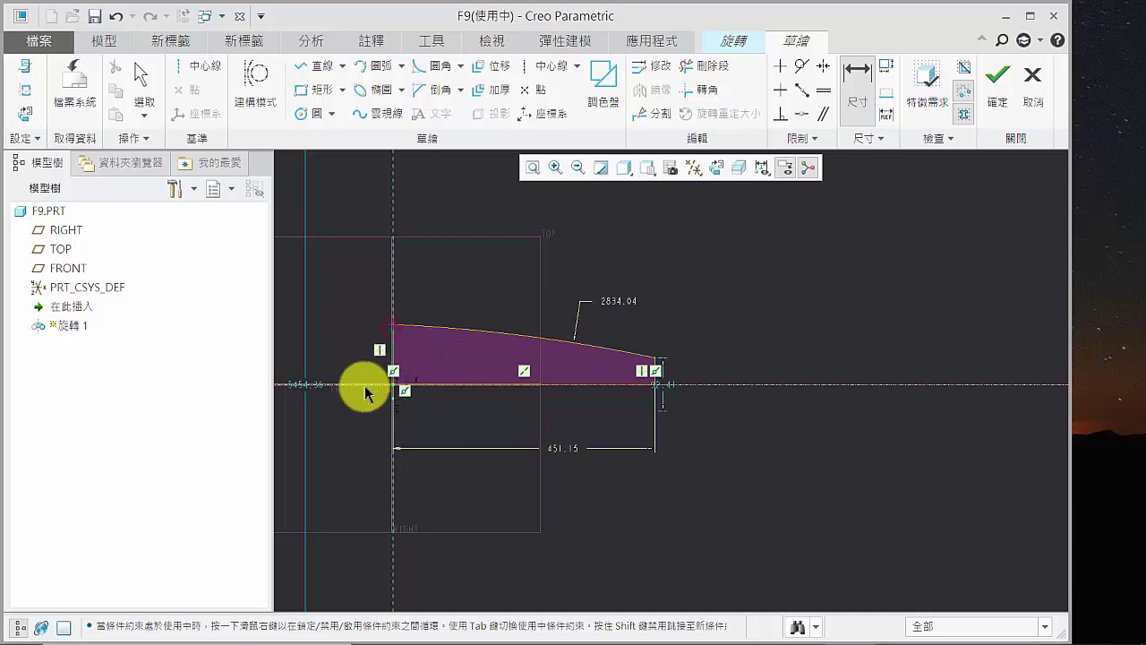
click(365, 387)
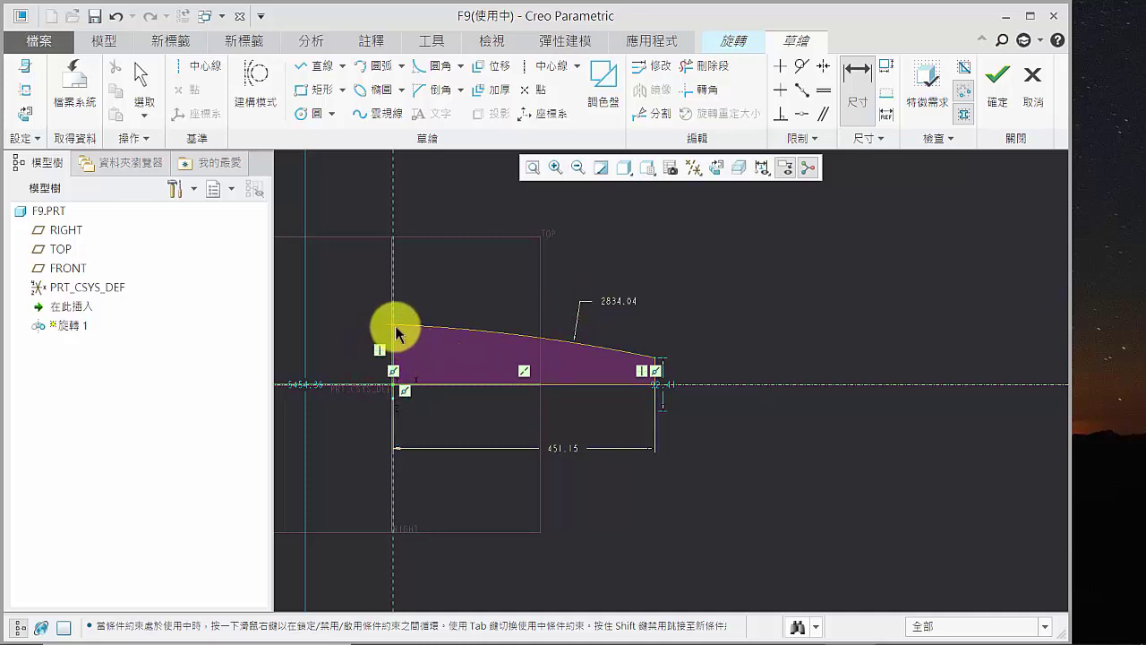
click(394, 330)
middle_click(347, 336)
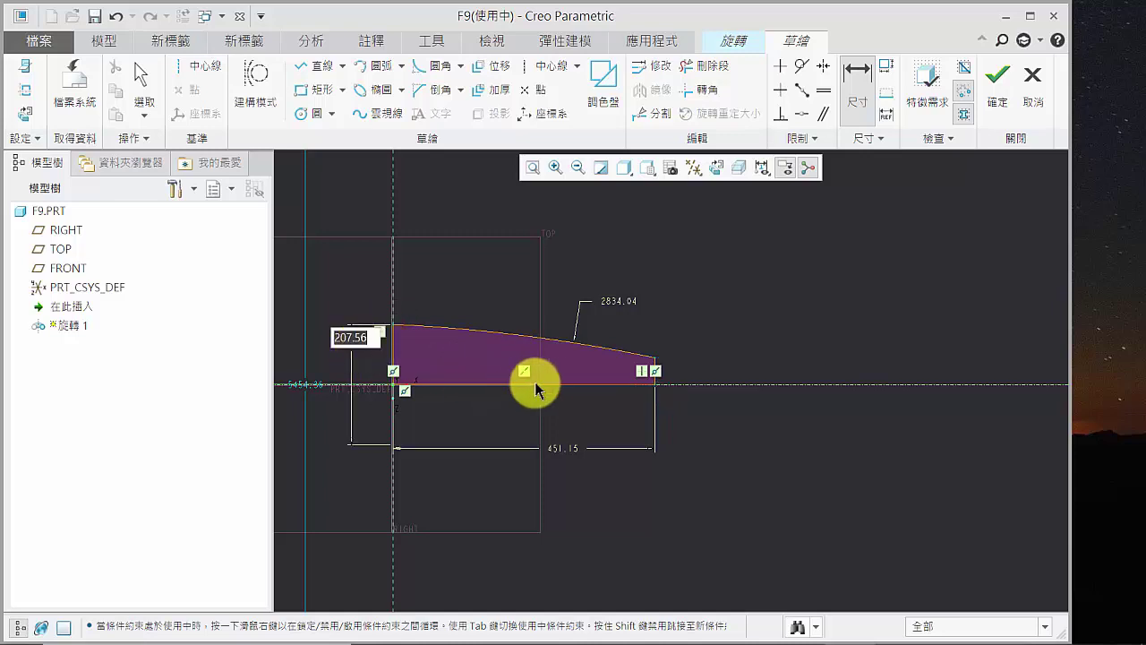
scroll(660, 358, down, 10)
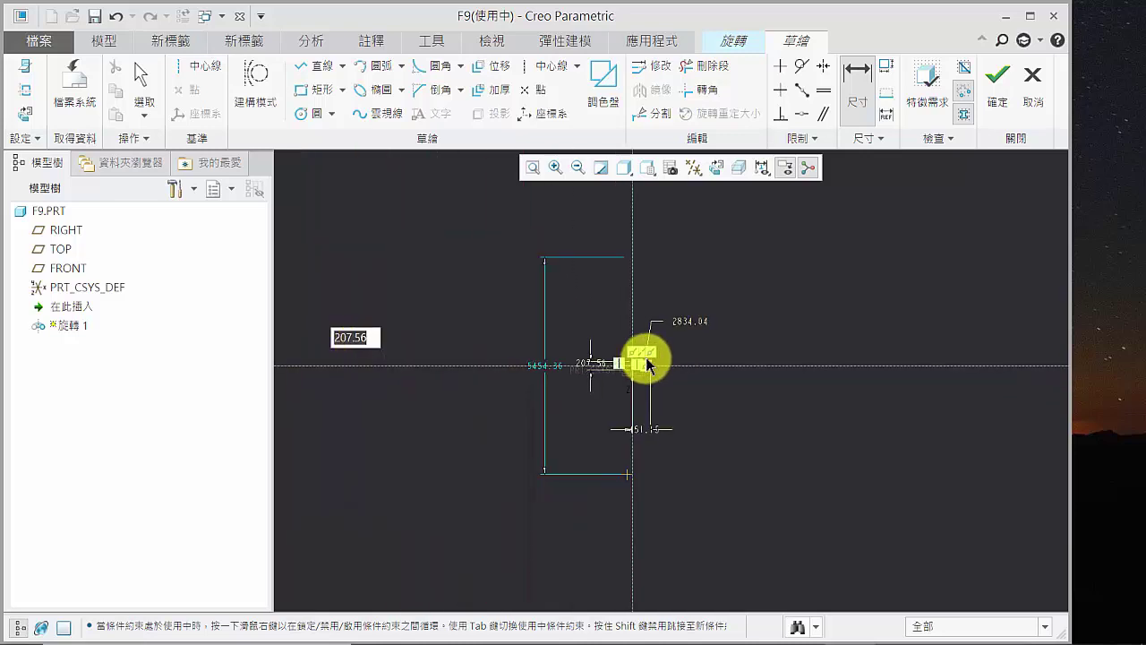
scroll(676, 314, up, 3)
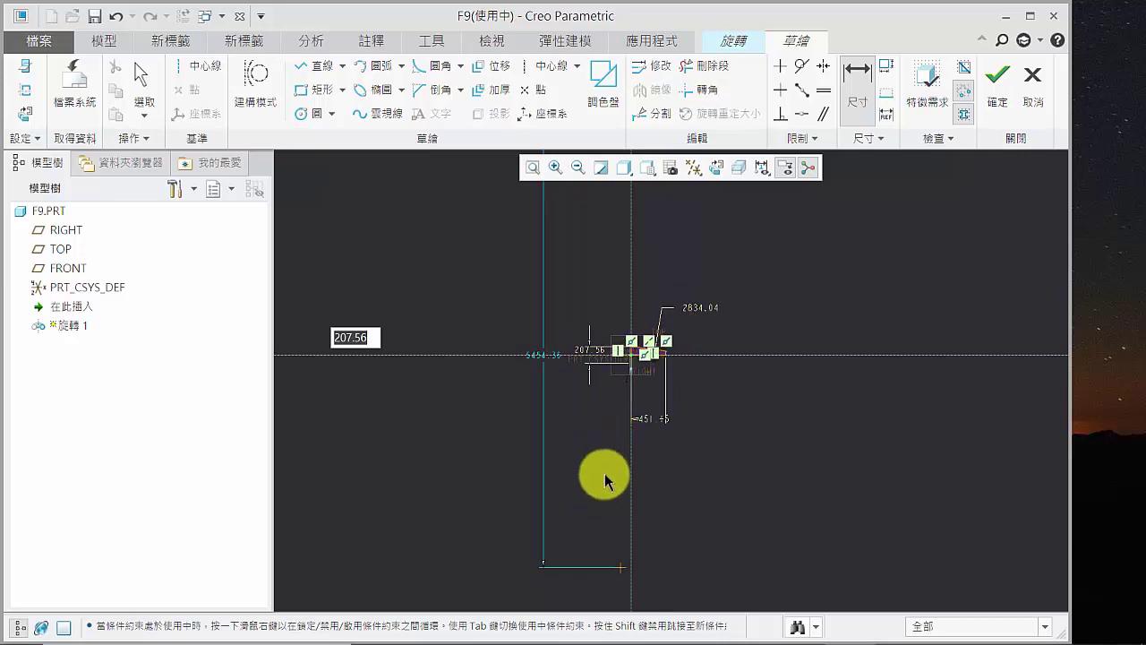
scroll(667, 340, up, 5)
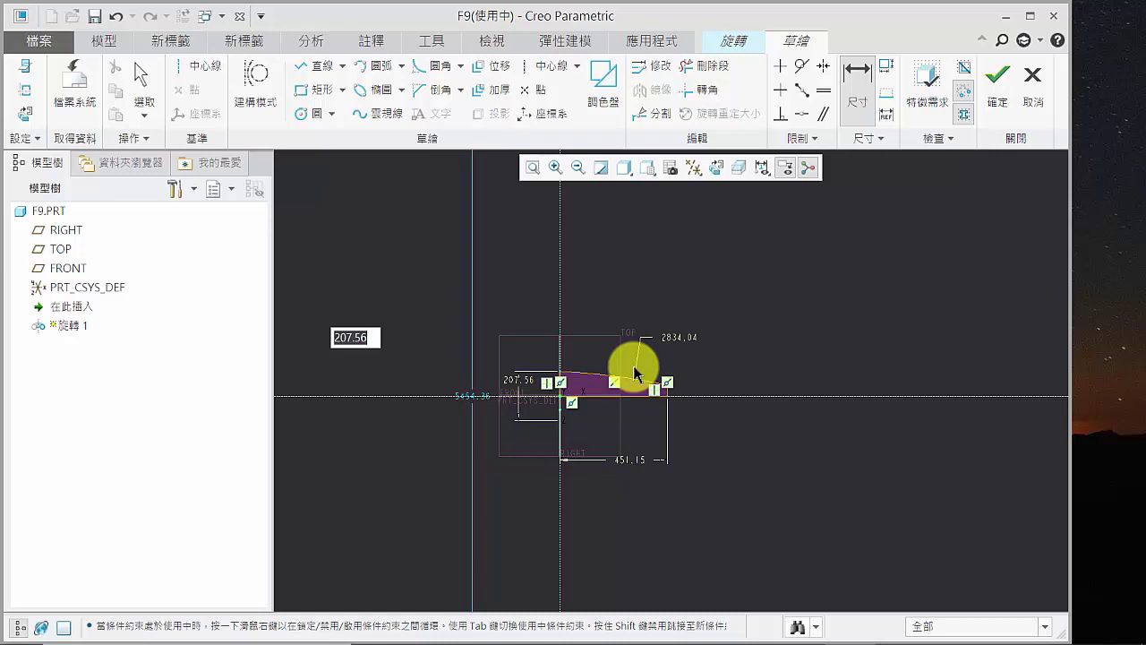
scroll(747, 344, down, 5)
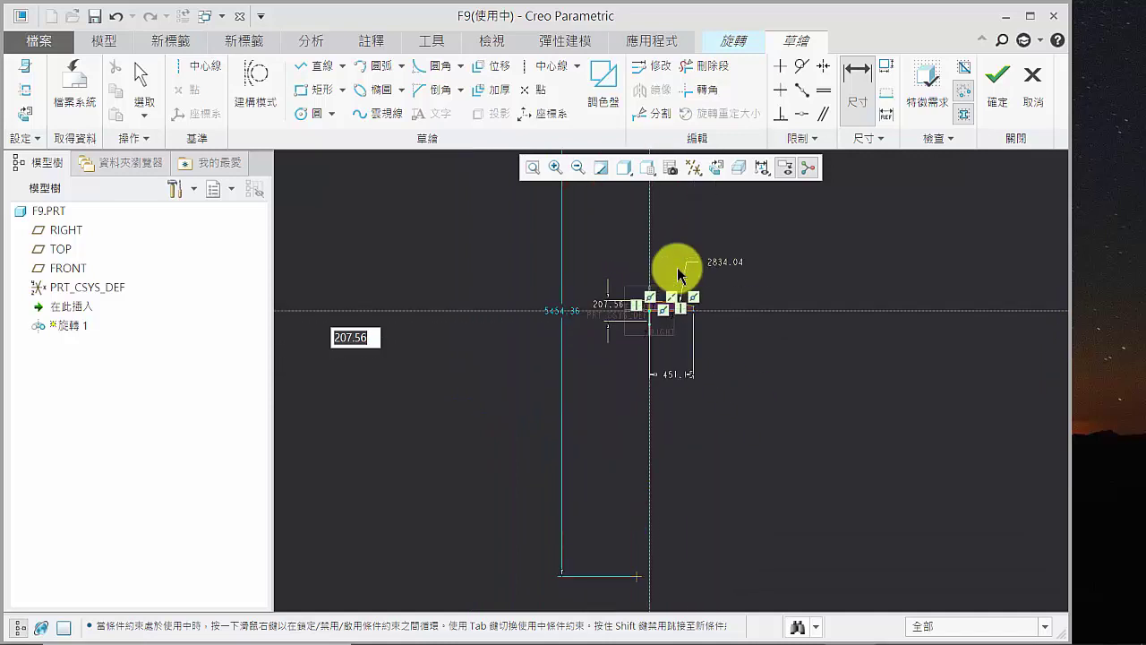
- Dimension the diameter of the profile's shorter end about the centerline
scroll(662, 296, up, 5)
scroll(774, 408, up, 3)
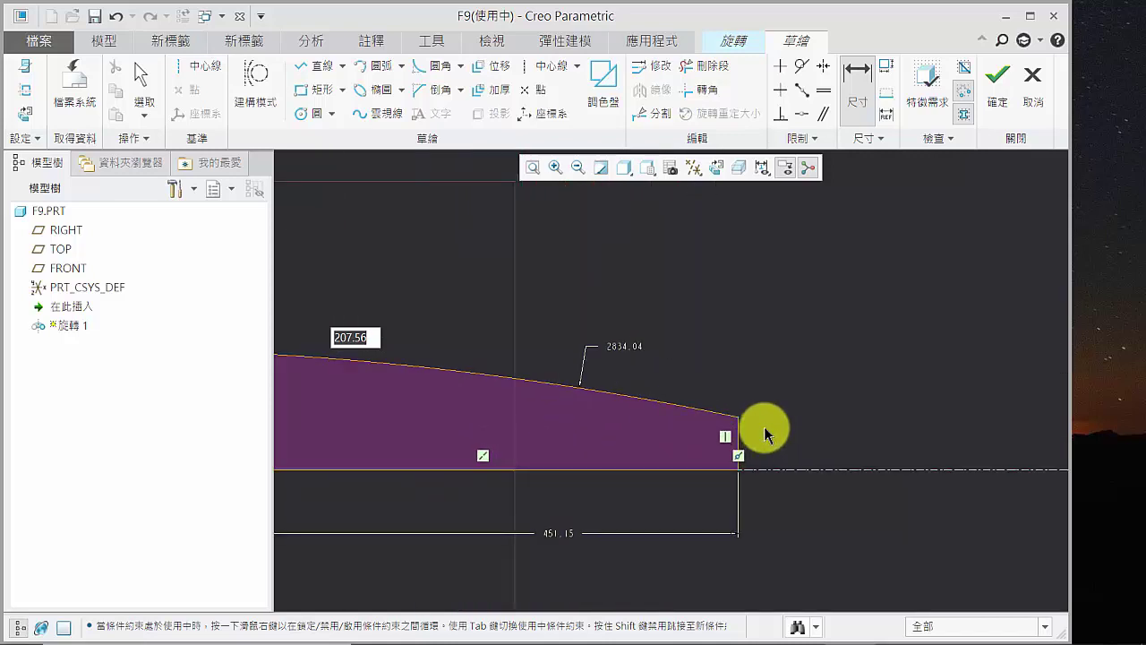
scroll(765, 432, down, 1)
click(859, 87)
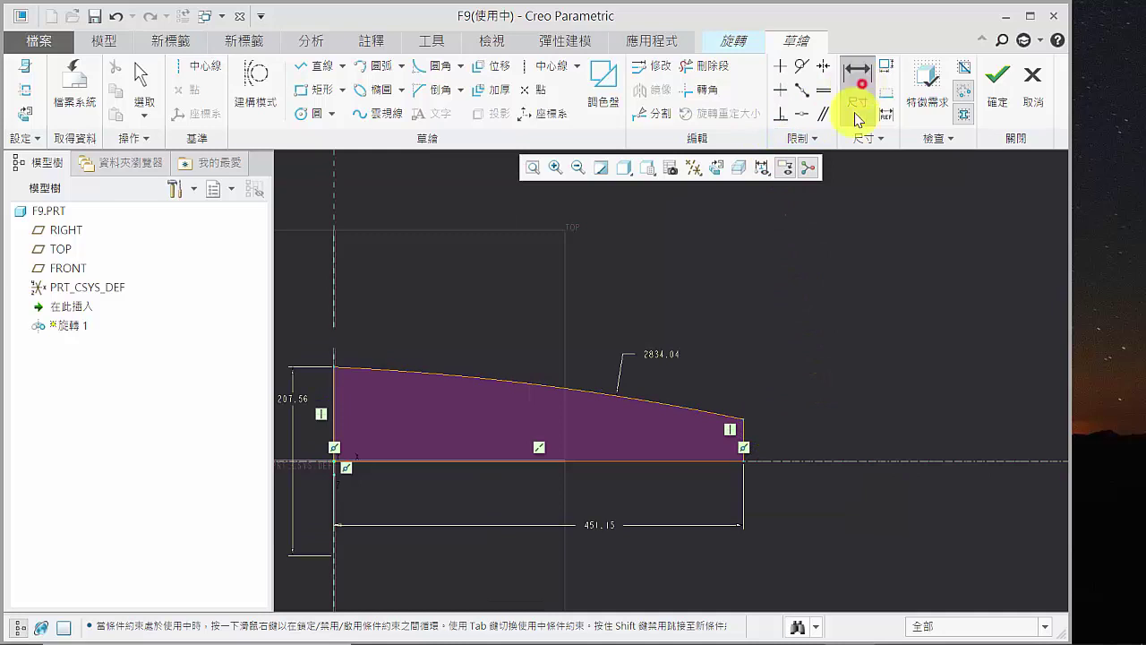
click(744, 420)
click(775, 462)
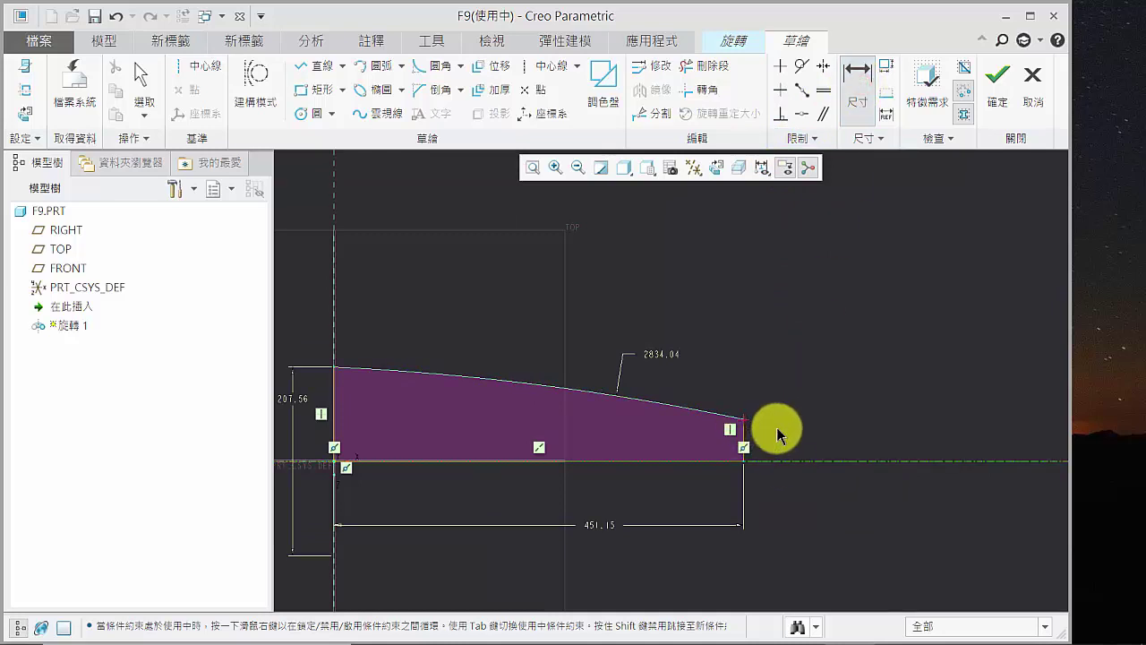
middle_click(777, 425)
- Modify all sketch dimensions together with the scale locked, setting the profile length to 51 so the rest scale proportionally
scroll(564, 256, down, 3)
scroll(582, 385, down, 4)
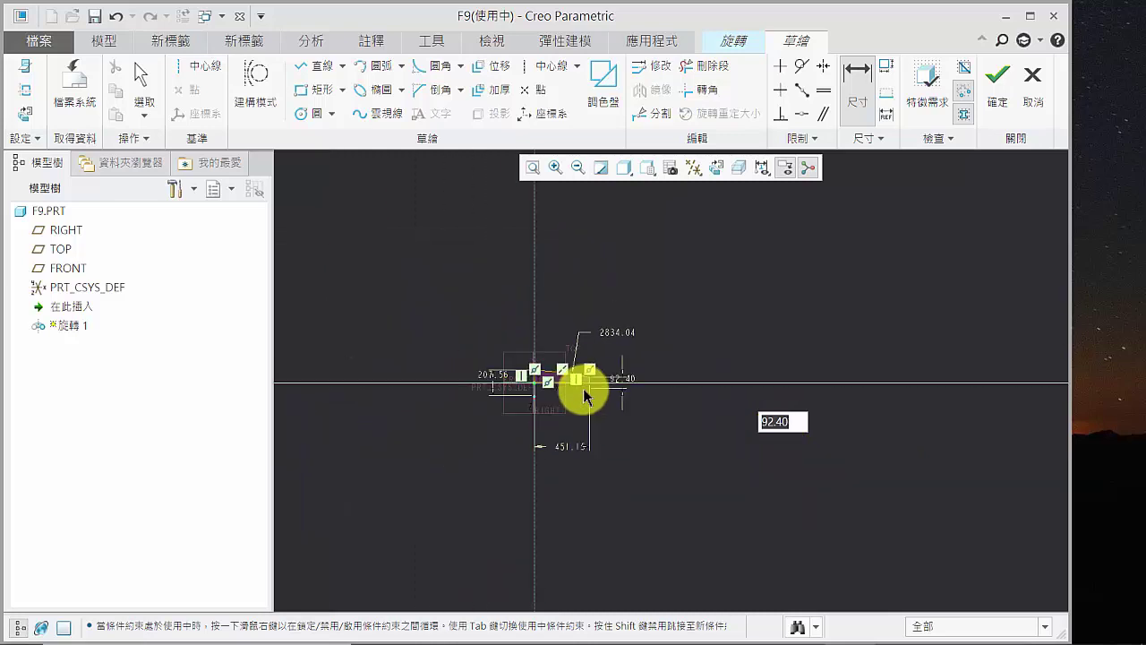
scroll(587, 331, up, 4)
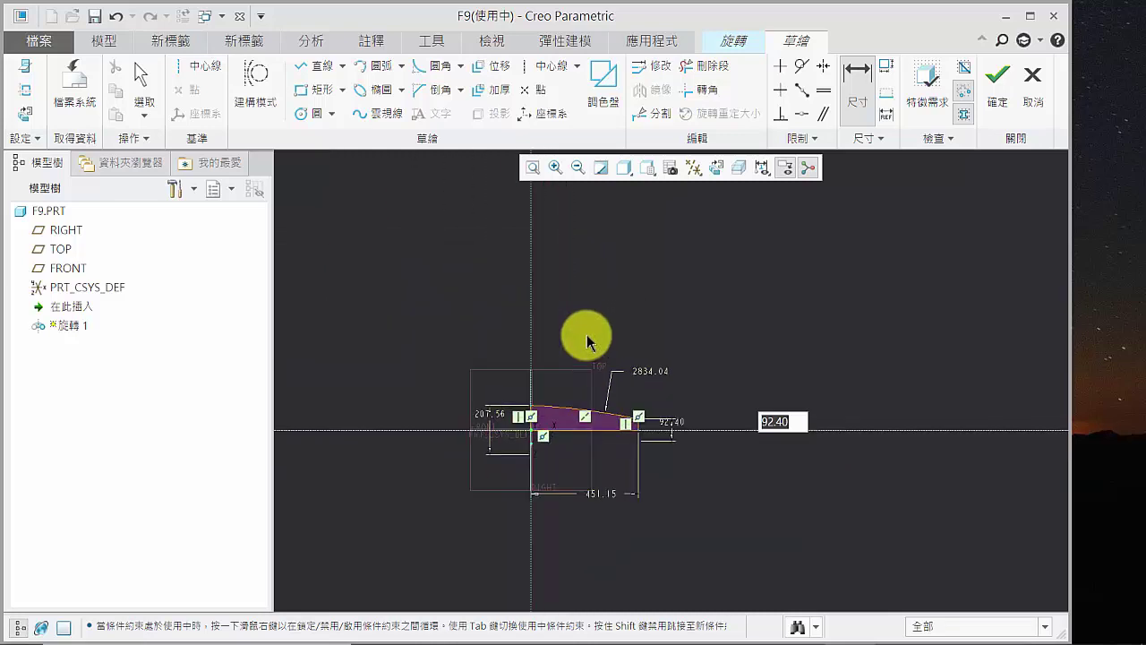
click(141, 81)
mouse_move(409, 345)
mouse_down()
mouse_move(878, 615)
mouse_move(809, 564)
mouse_up()
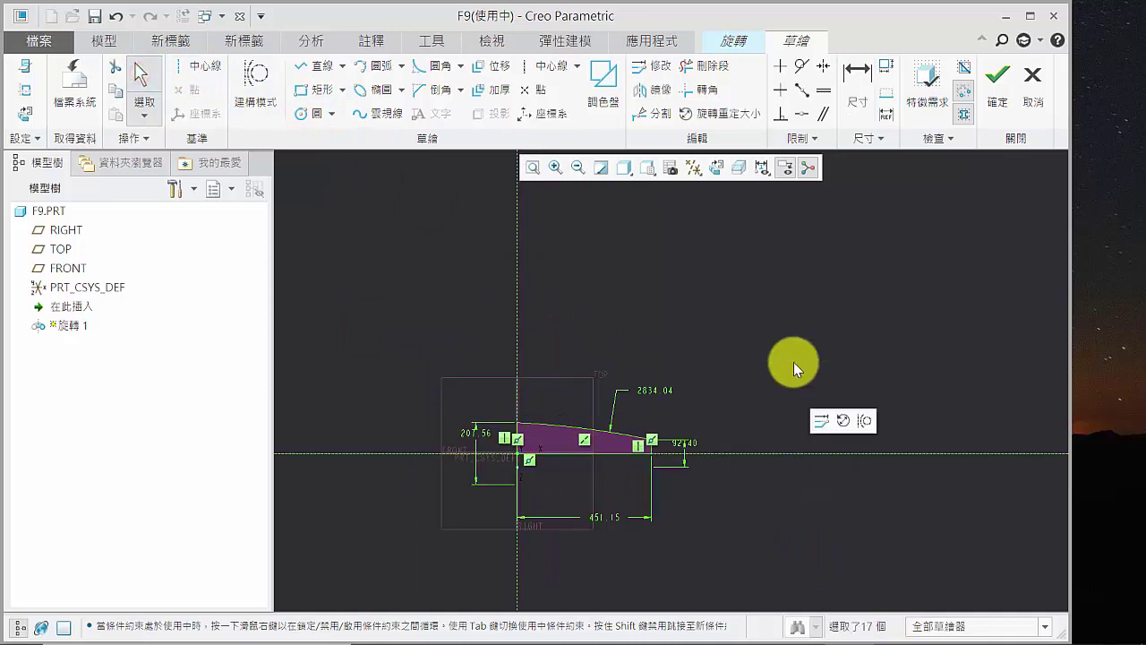
click(658, 66)
click(894, 393)
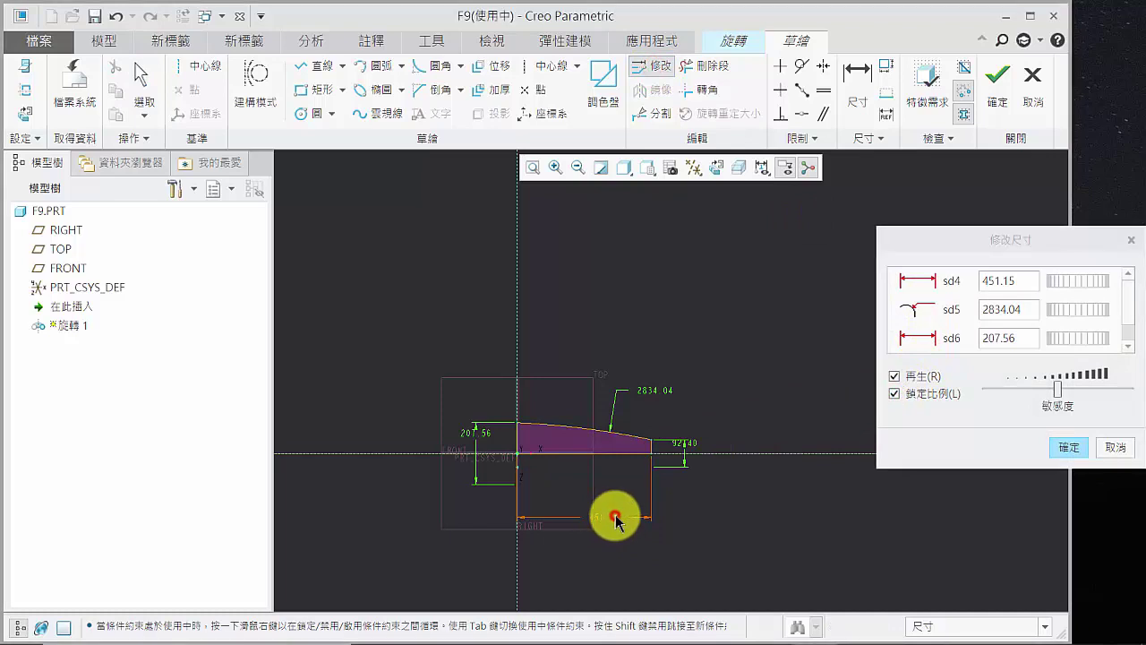
click(1012, 283)
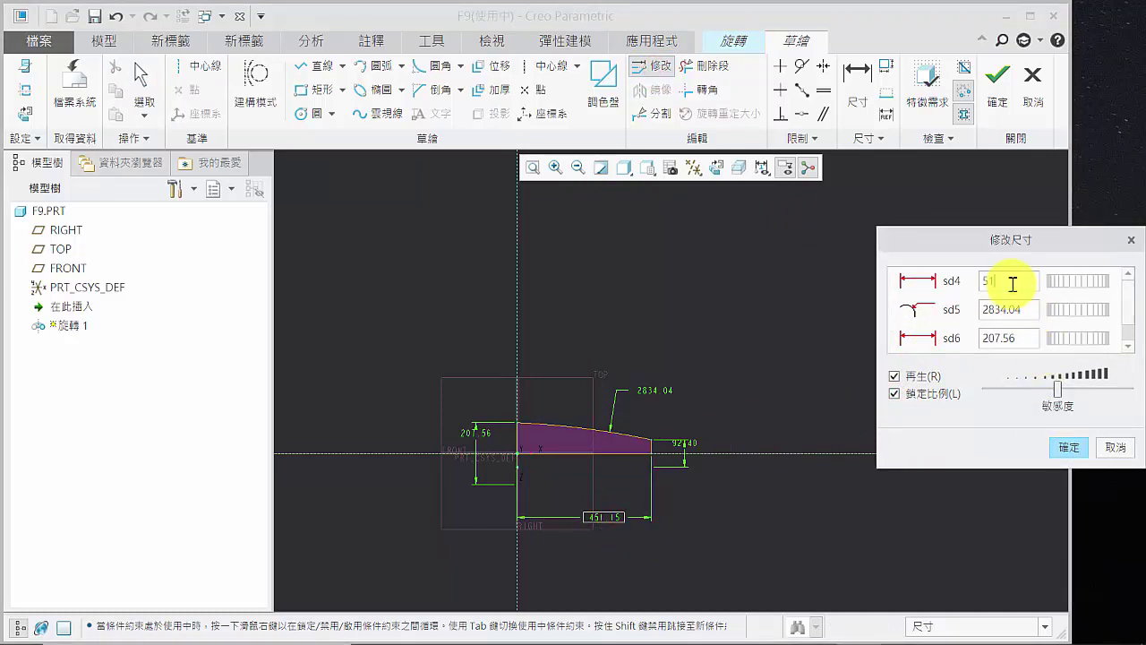
text(51)
key(Return)
click(1068, 447)
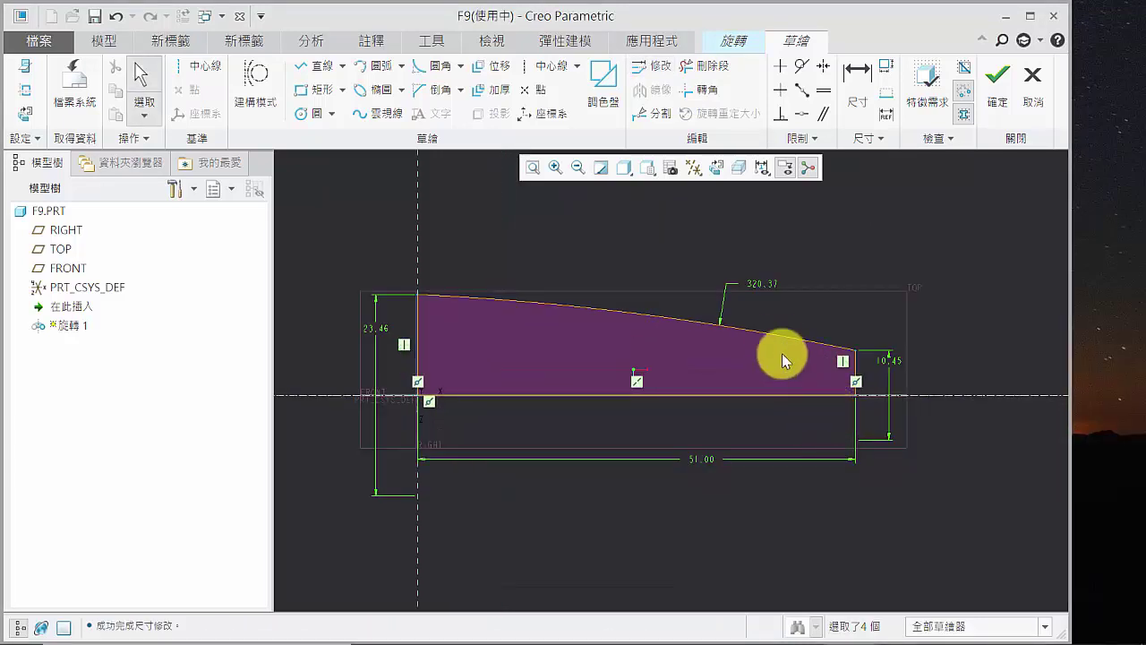
- Set the diameter of the profile's shorter end to 8 and that of its taller end to 12
double_click(898, 362)
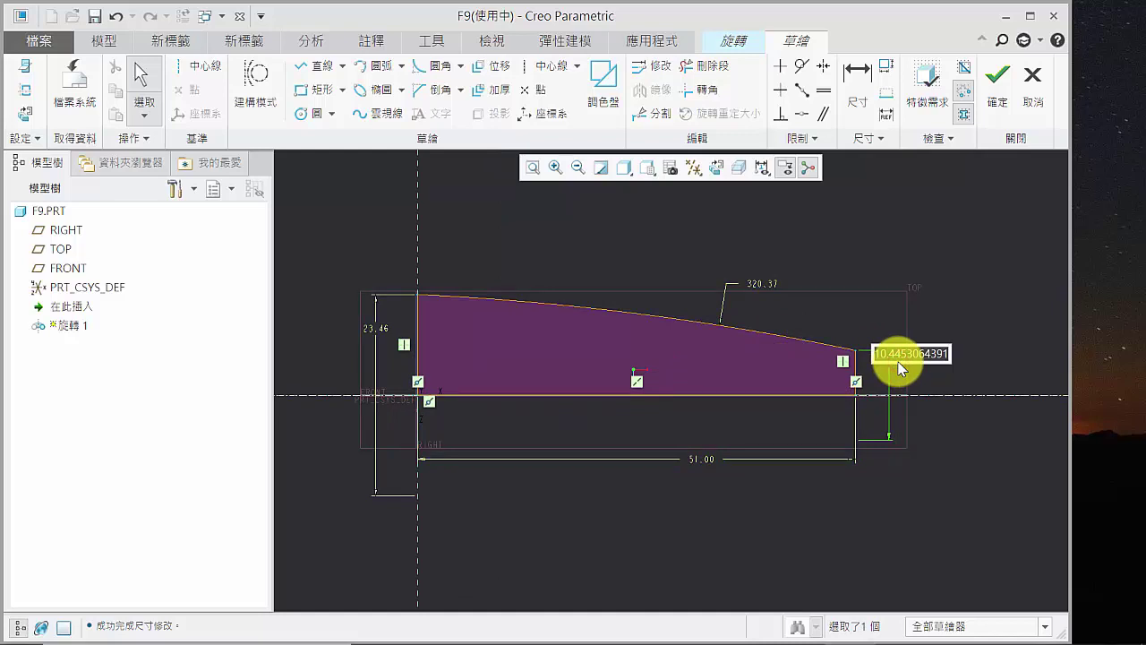
text(8)
key(Return)
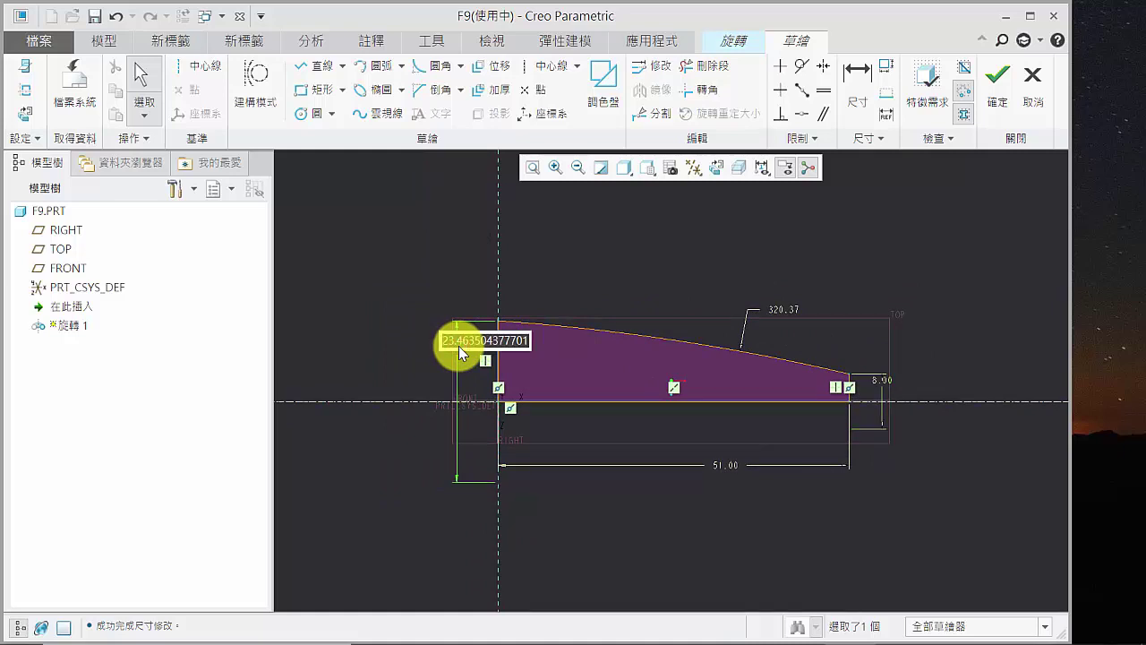
text(12)
key(Return)
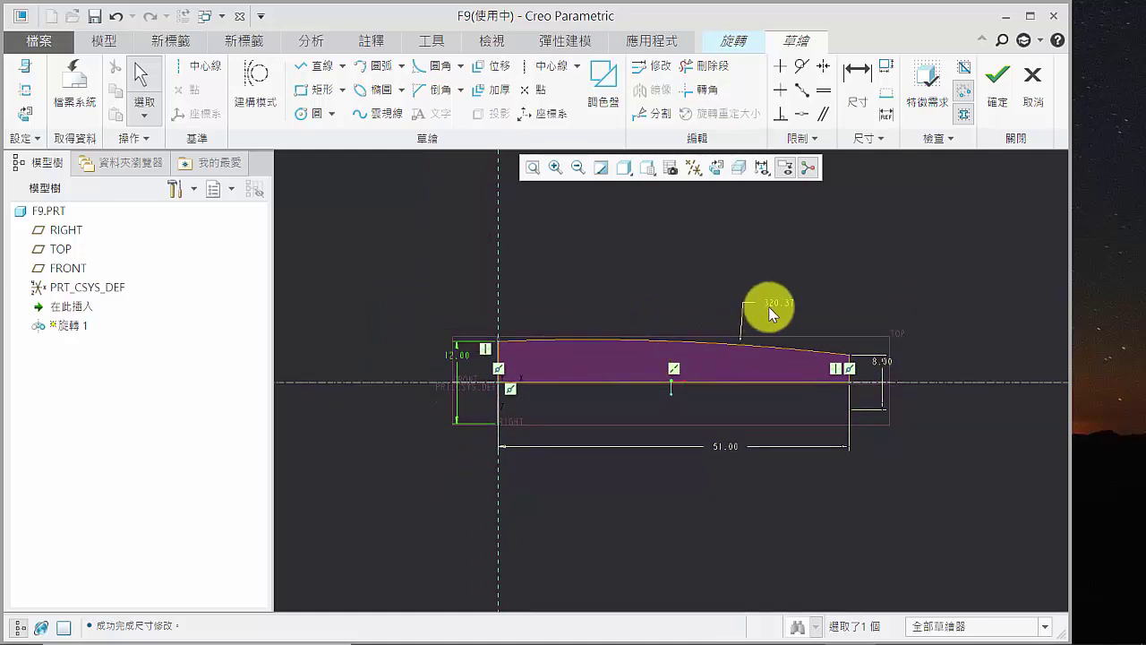
- Set the radius of the profile's top arc to 762
double_click(774, 304)
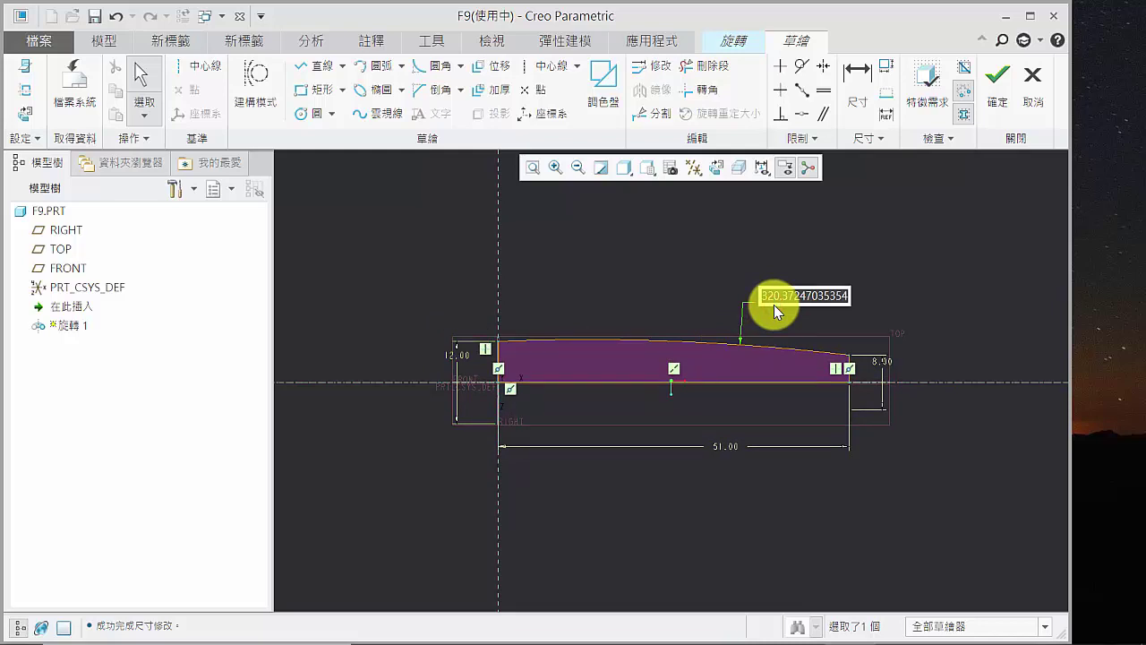
text(762)
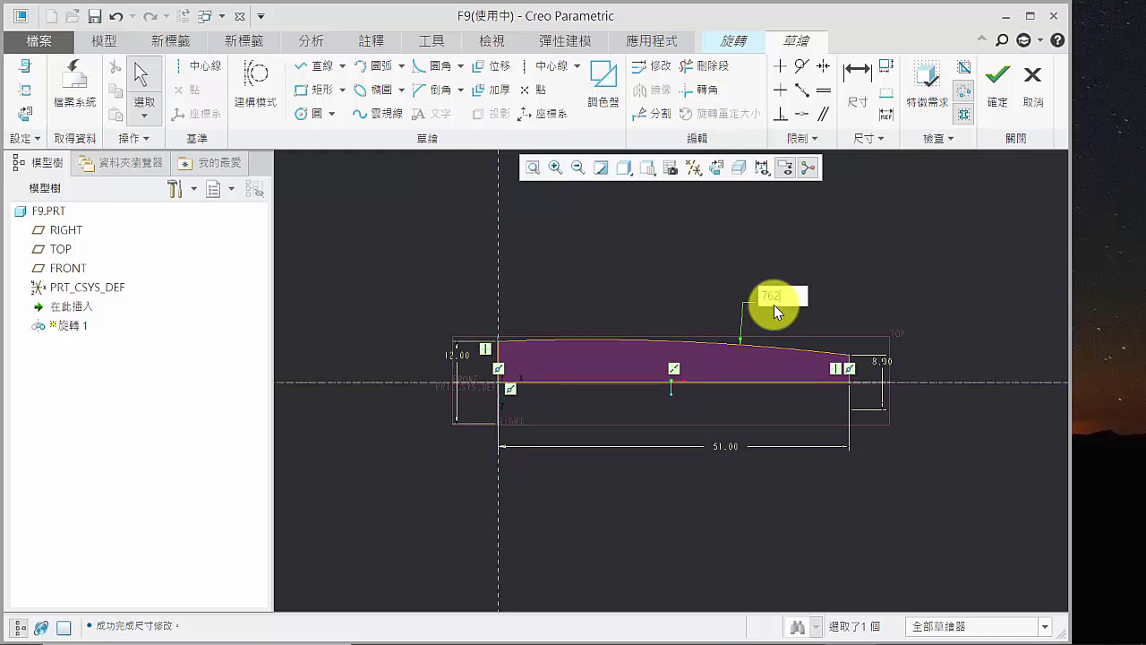
key(Return)
- Examine where the top arc's center point lies relative to the profile
scroll(638, 381, up, 1)
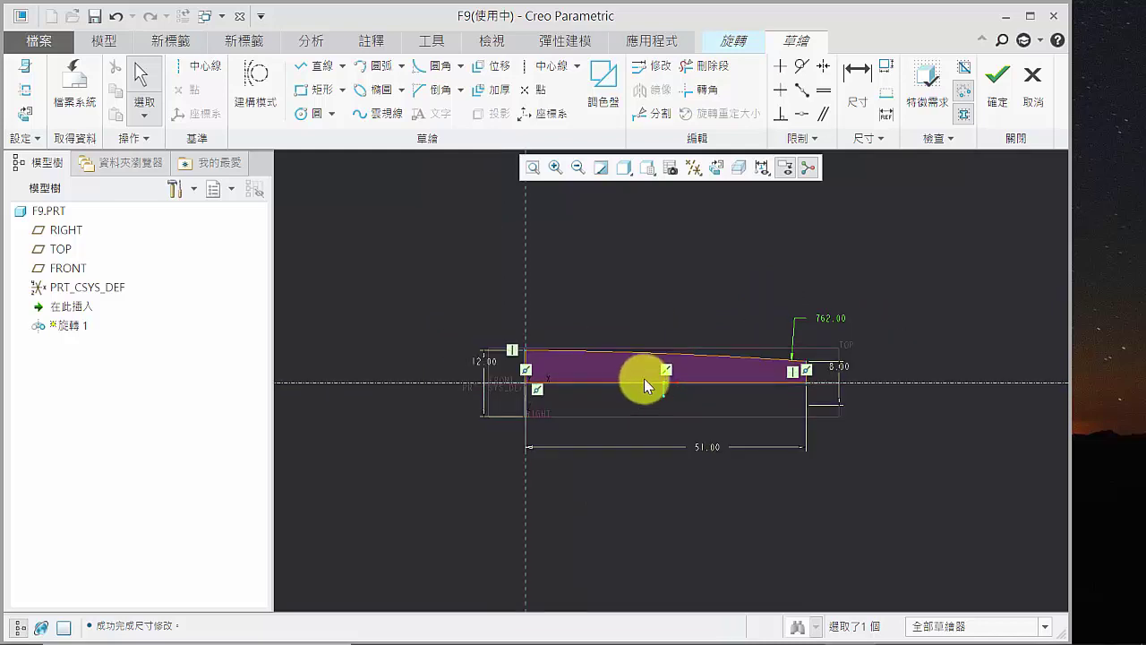
scroll(731, 377, down, 2)
scroll(799, 311, up, 7)
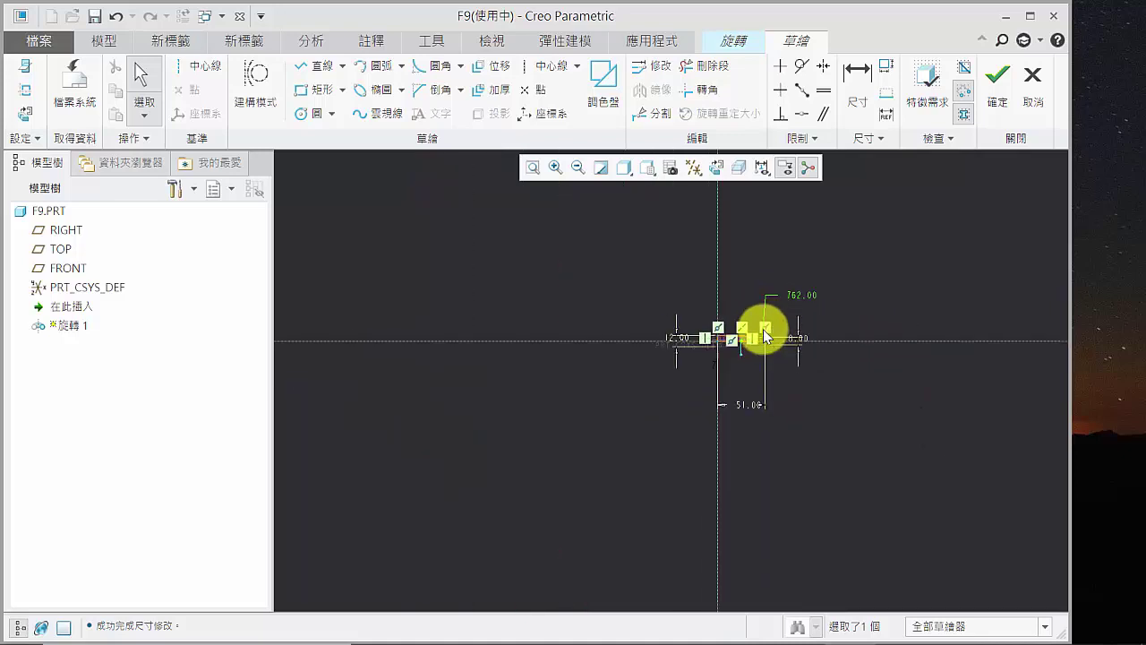
shift+middle_drag(761, 334, 739, 412)
scroll(738, 529, down, 8)
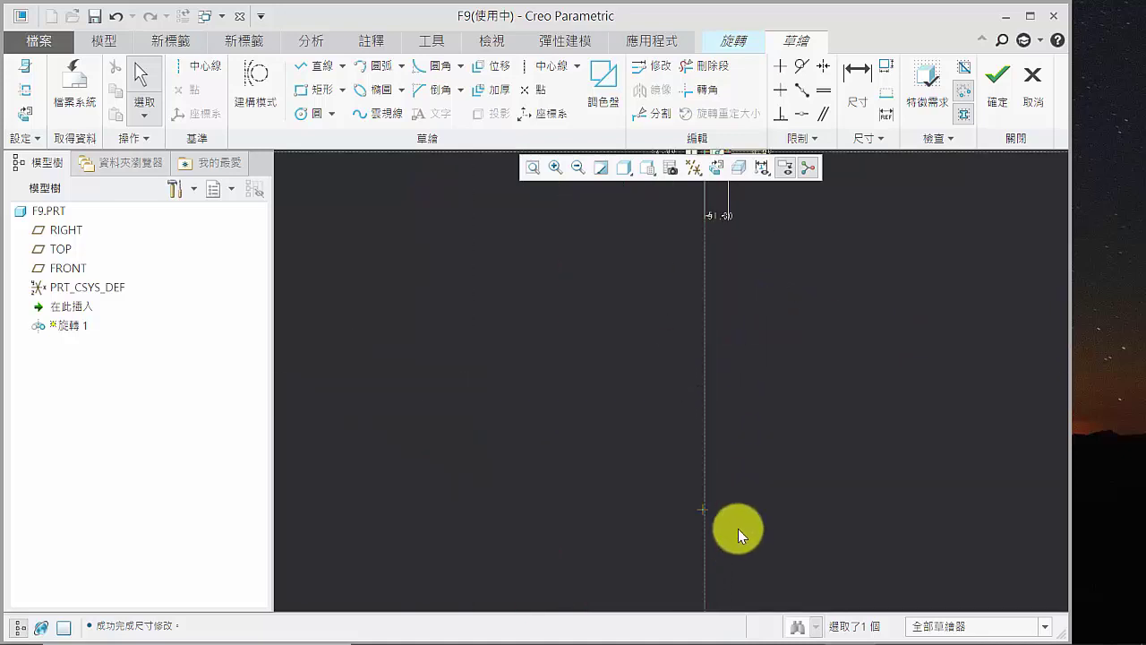
scroll(615, 469, up, 5)
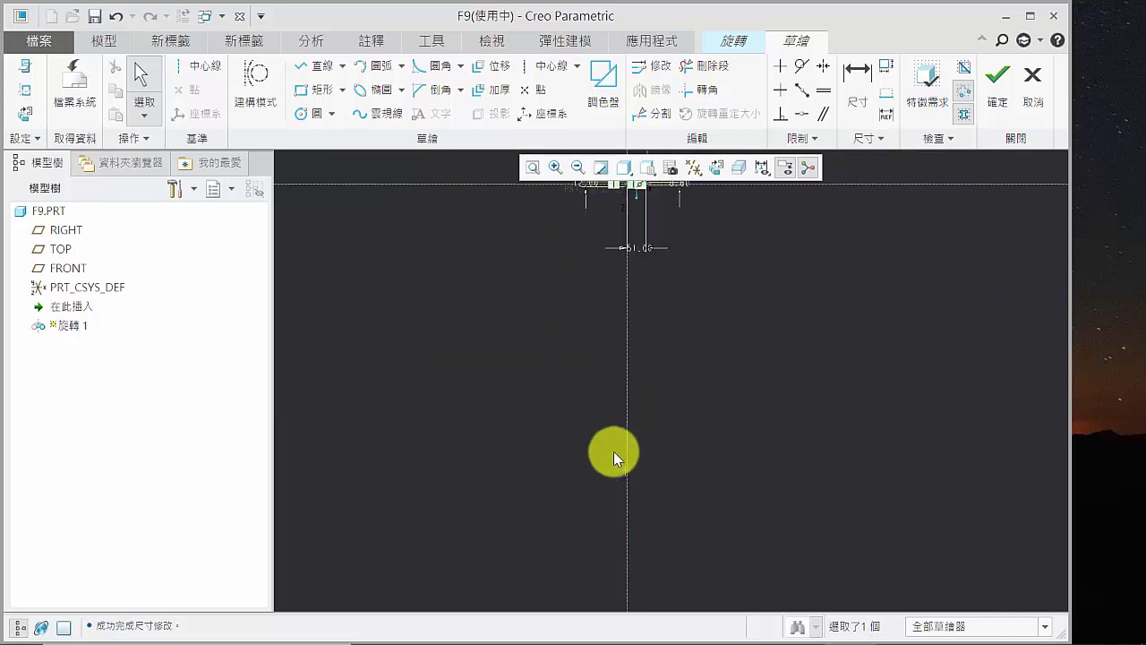
mouse_move(653, 379)
shift+middle_down()
mouse_move(601, 378)
mouse_move(565, 415)
shift+middle_up()
scroll(561, 434, down, 5)
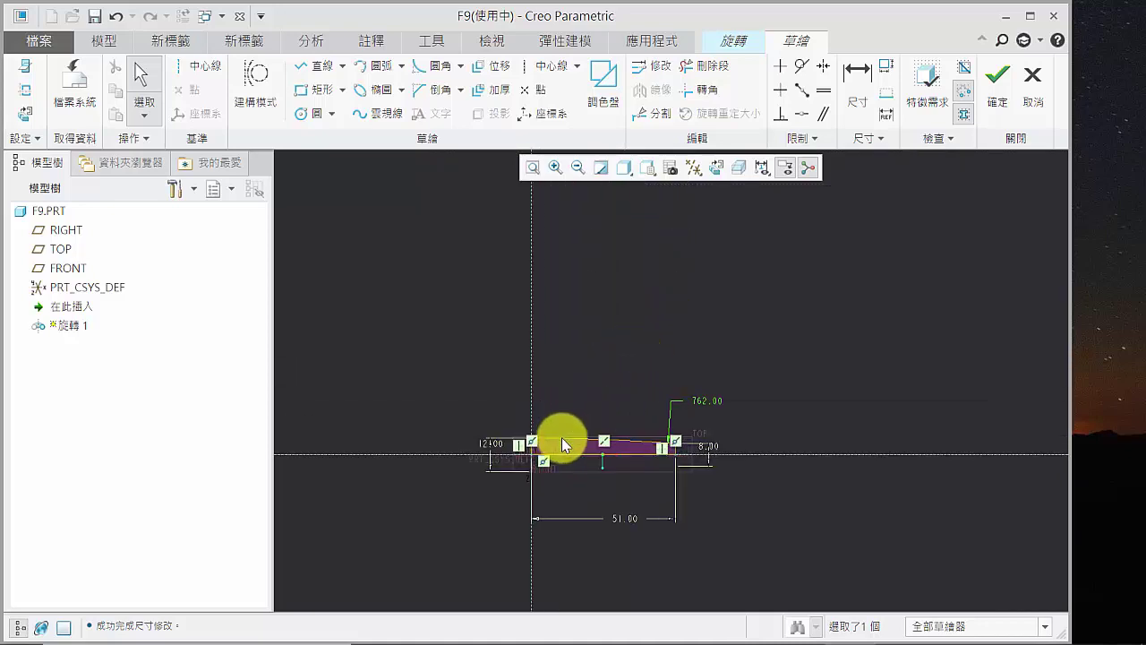
- Accept the section sketch and complete the 360° revolve about the internal centerline
click(1003, 90)
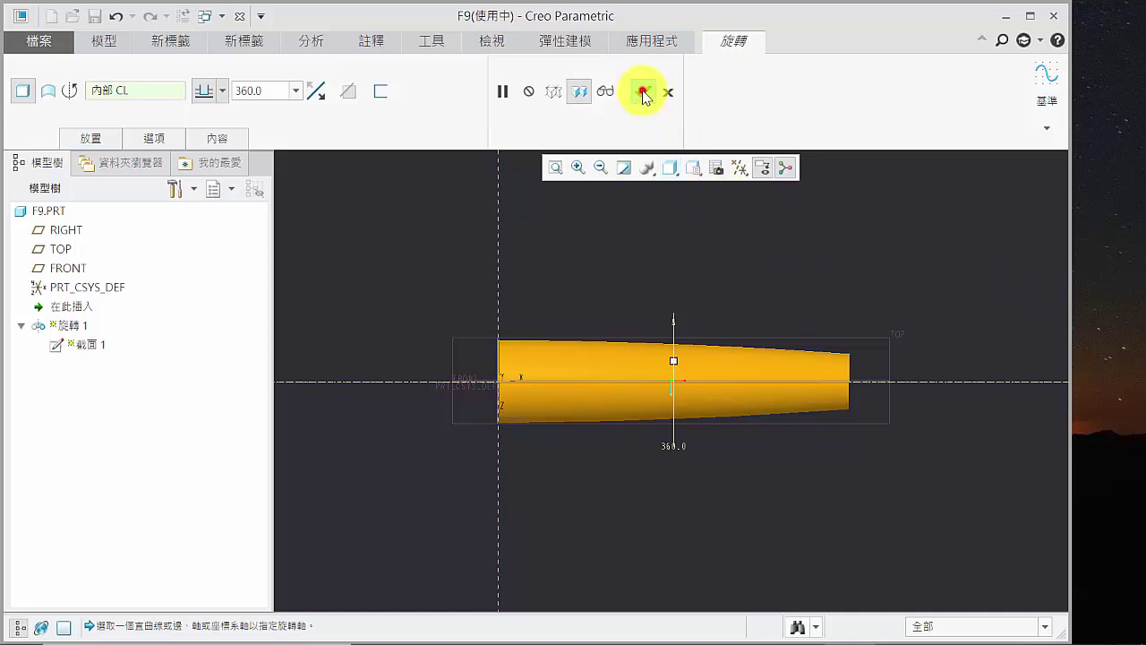
click(643, 92)
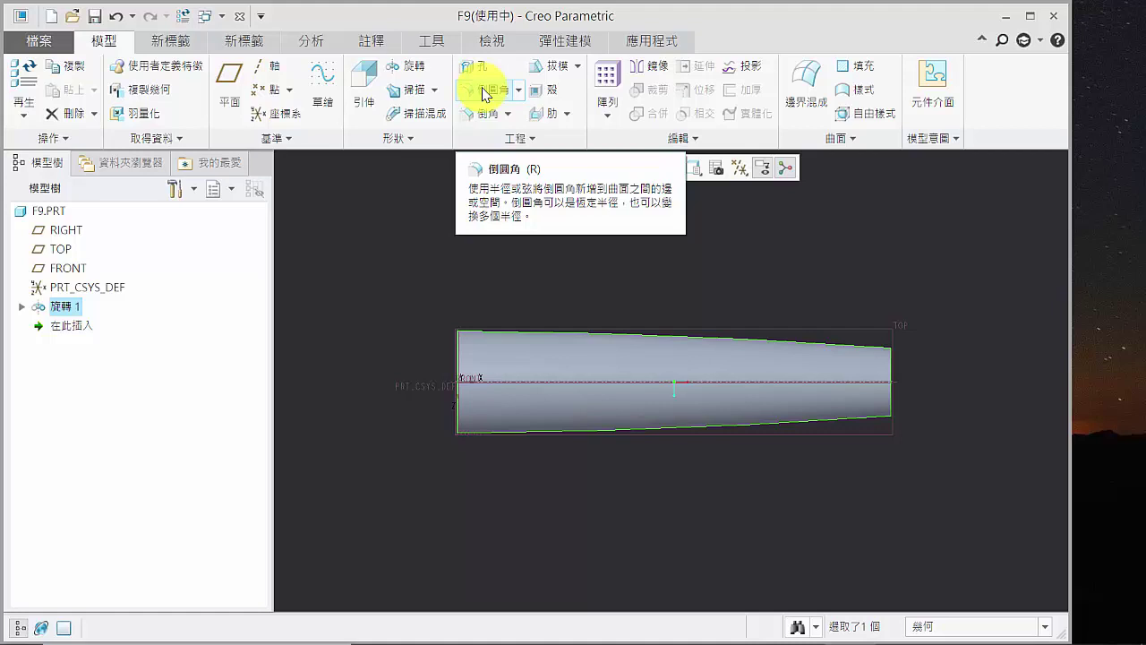
- Start an Extrude with an internal section sketch on the TOP plane and orient the view to the sketch plane
click(359, 77)
click(90, 139)
click(227, 196)
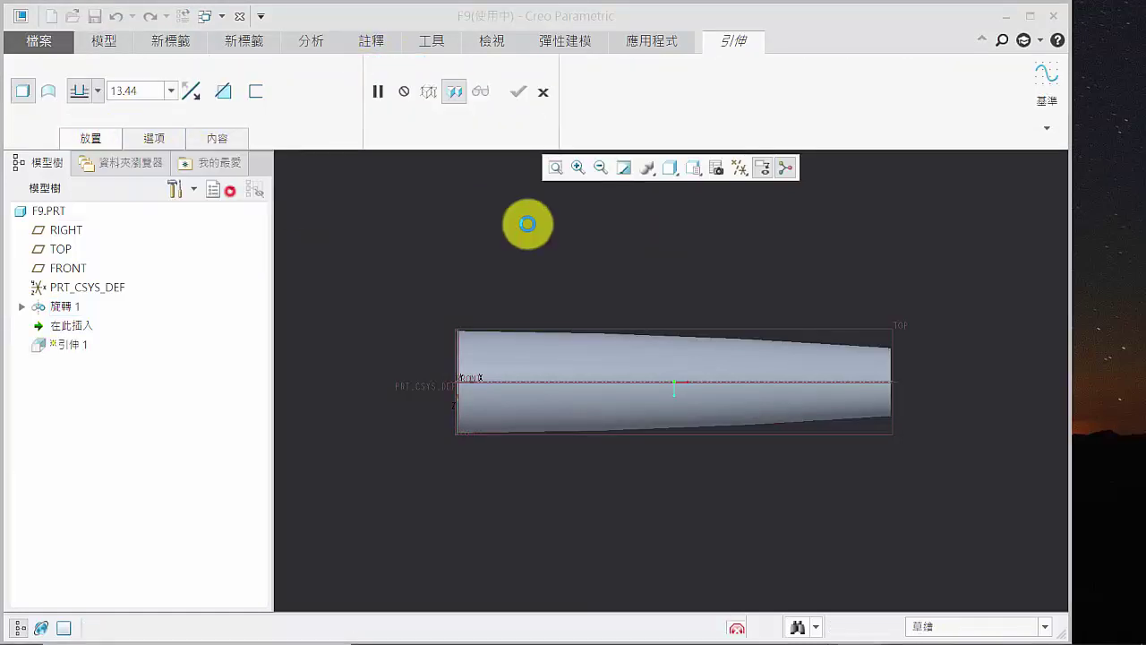
click(1083, 255)
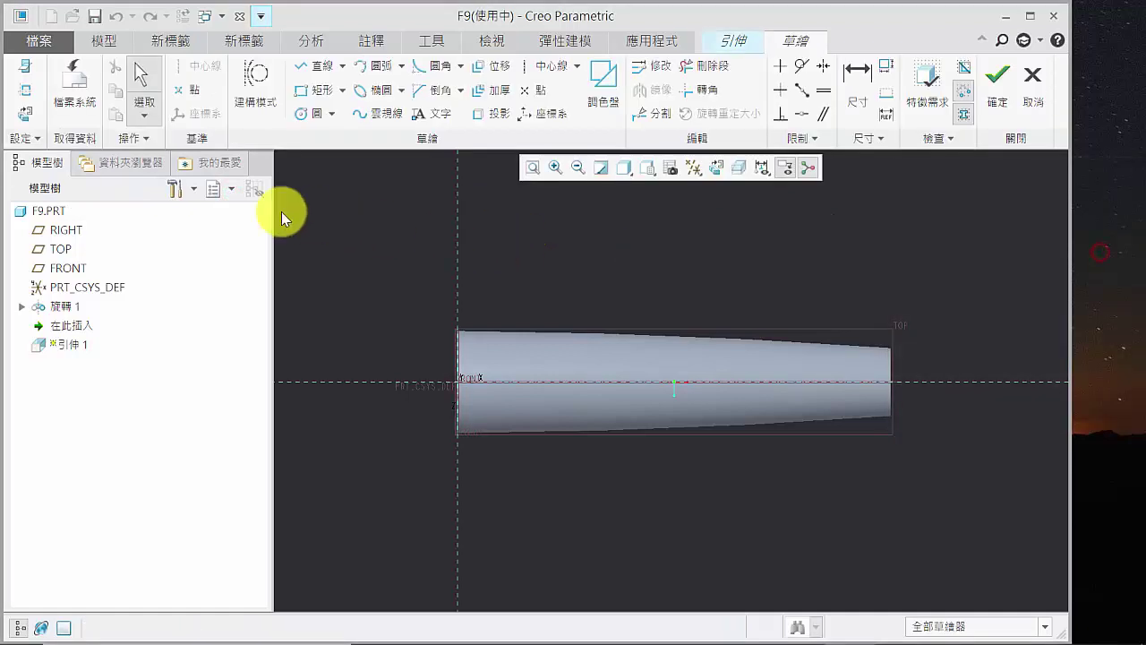
click(29, 112)
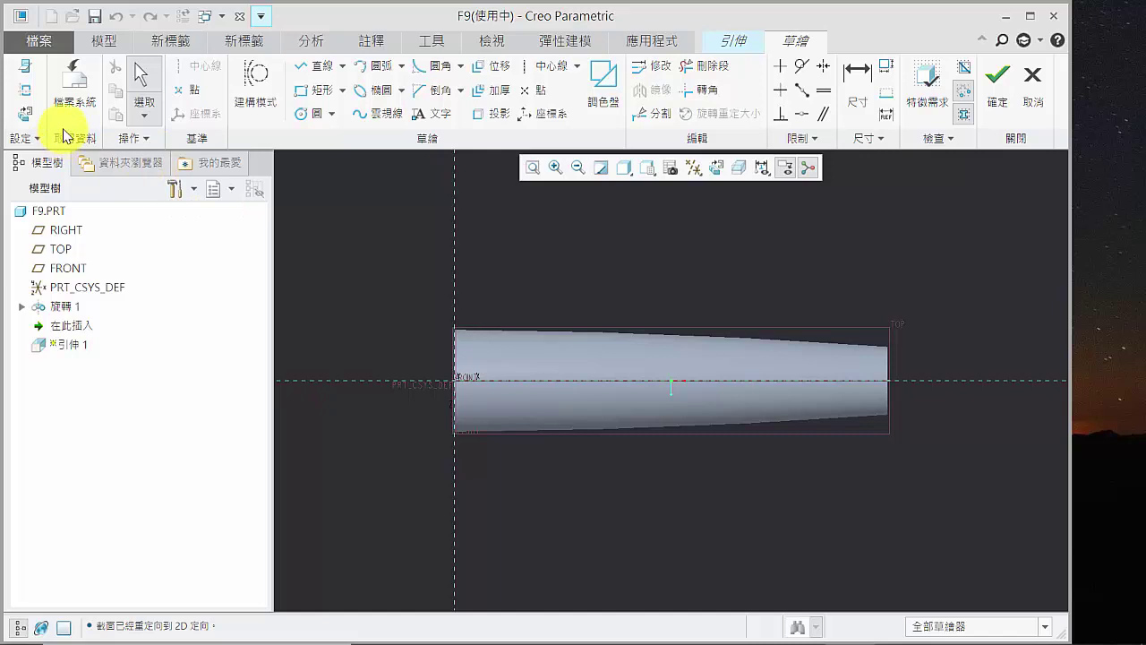
- Add the lower silhouette edge of the revolved body as a sketch reference
click(26, 93)
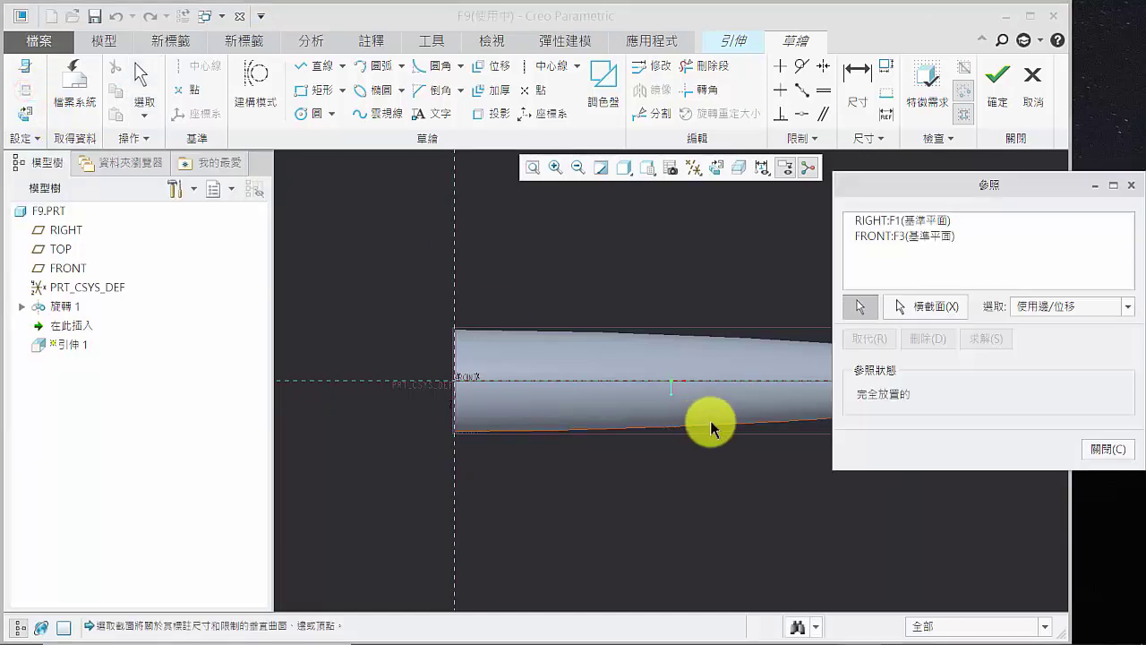
click(808, 422)
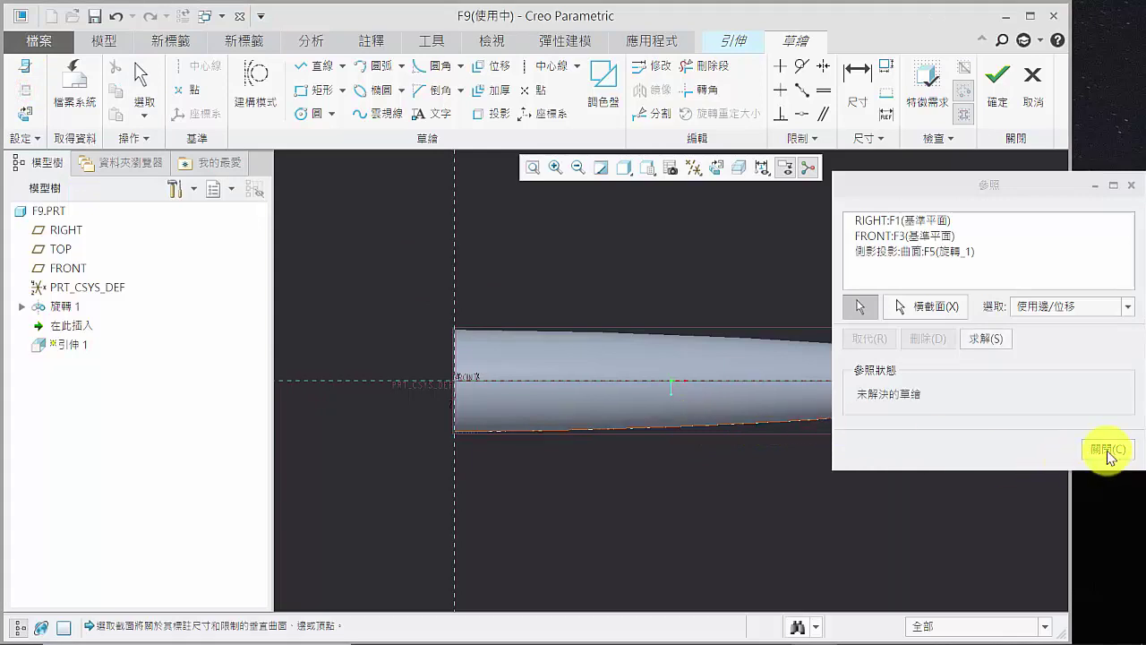
click(1104, 450)
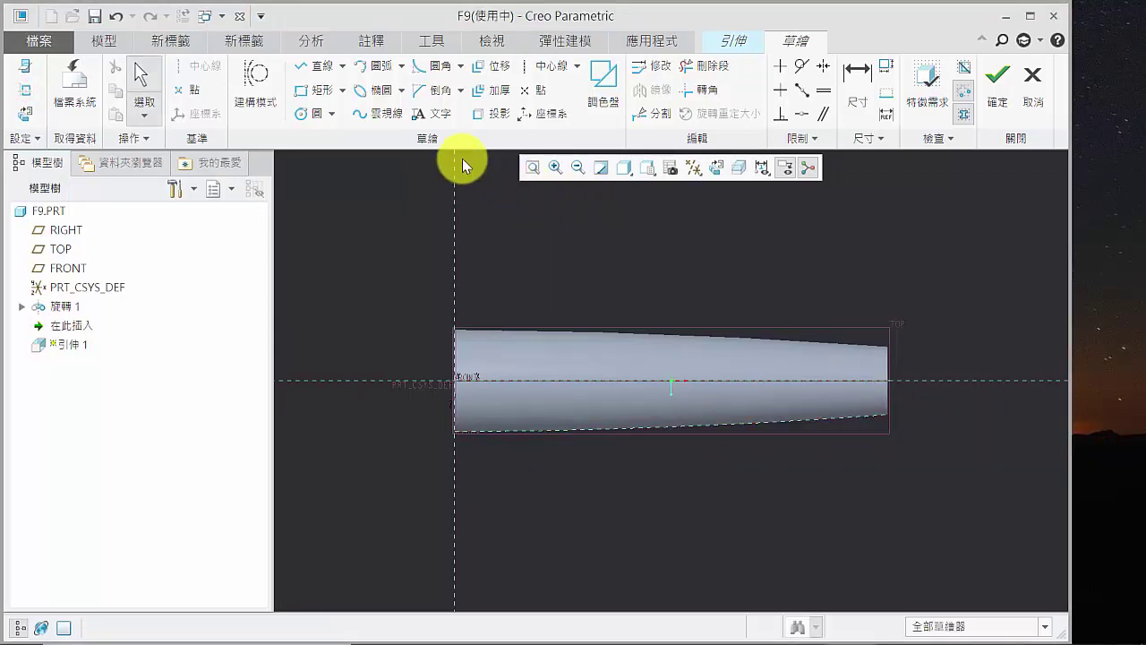
- Draw two vertical lines near the body's narrow end, joined by a short line on the centerline and extending below the lower silhouette
click(308, 68)
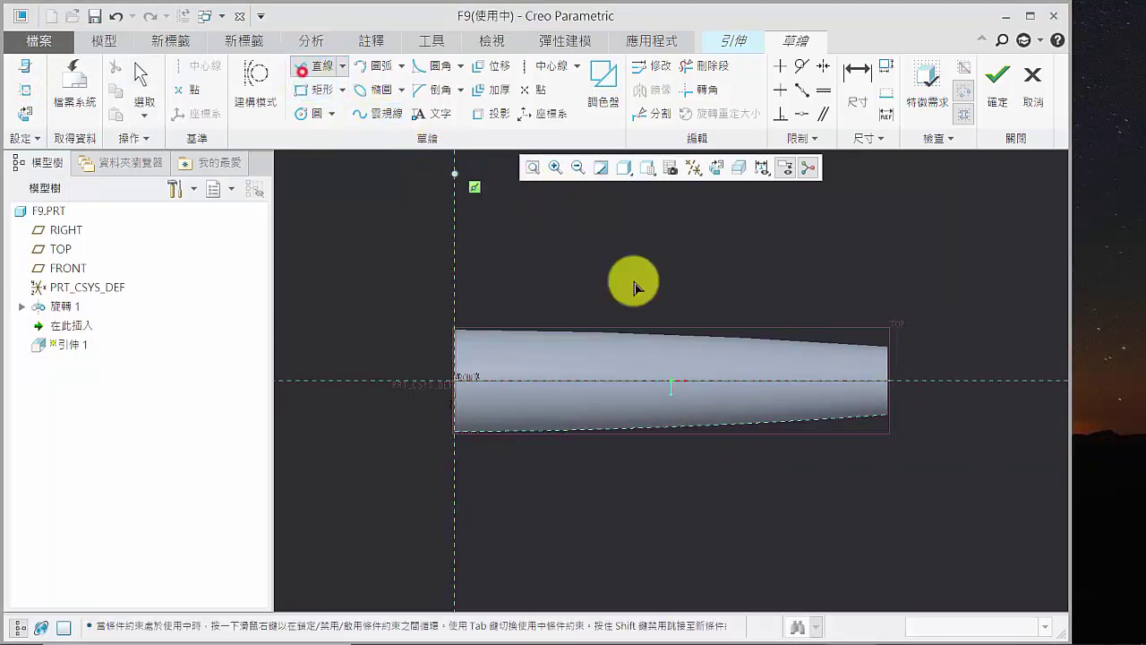
click(815, 383)
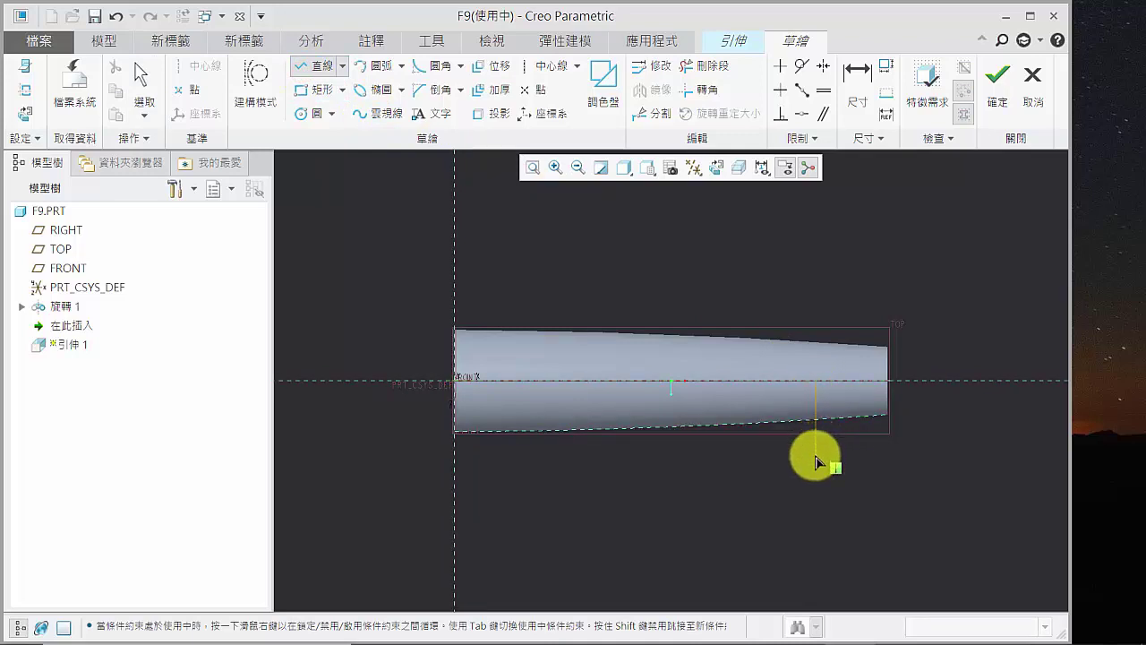
click(816, 448)
middle_click(902, 460)
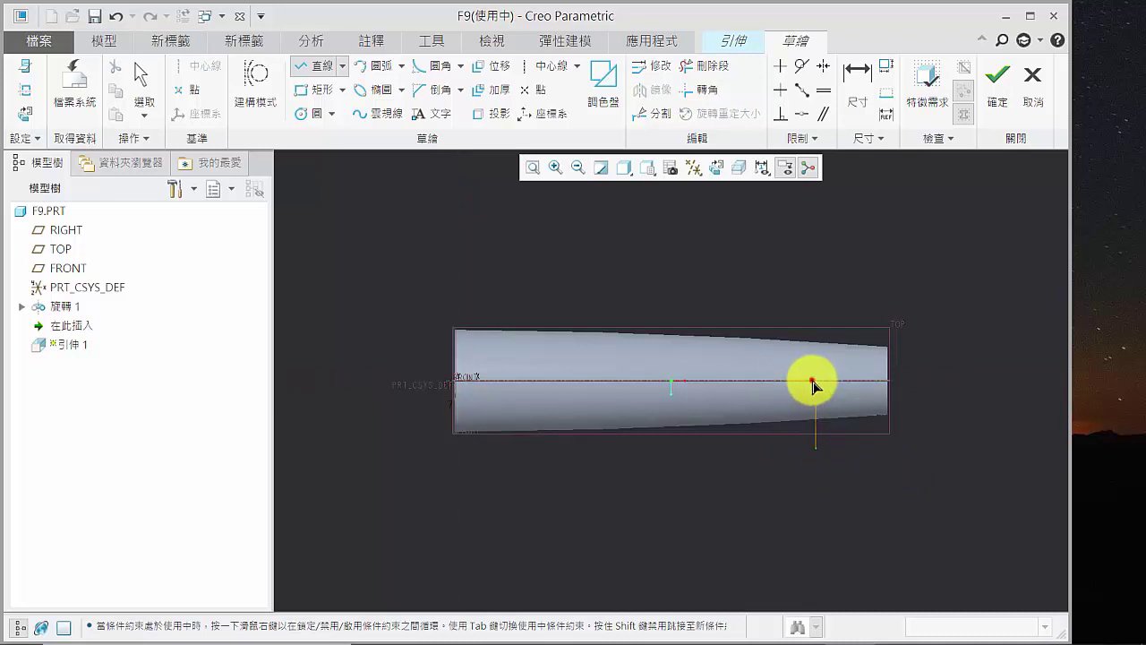
scroll(813, 385, up, 2)
click(792, 384)
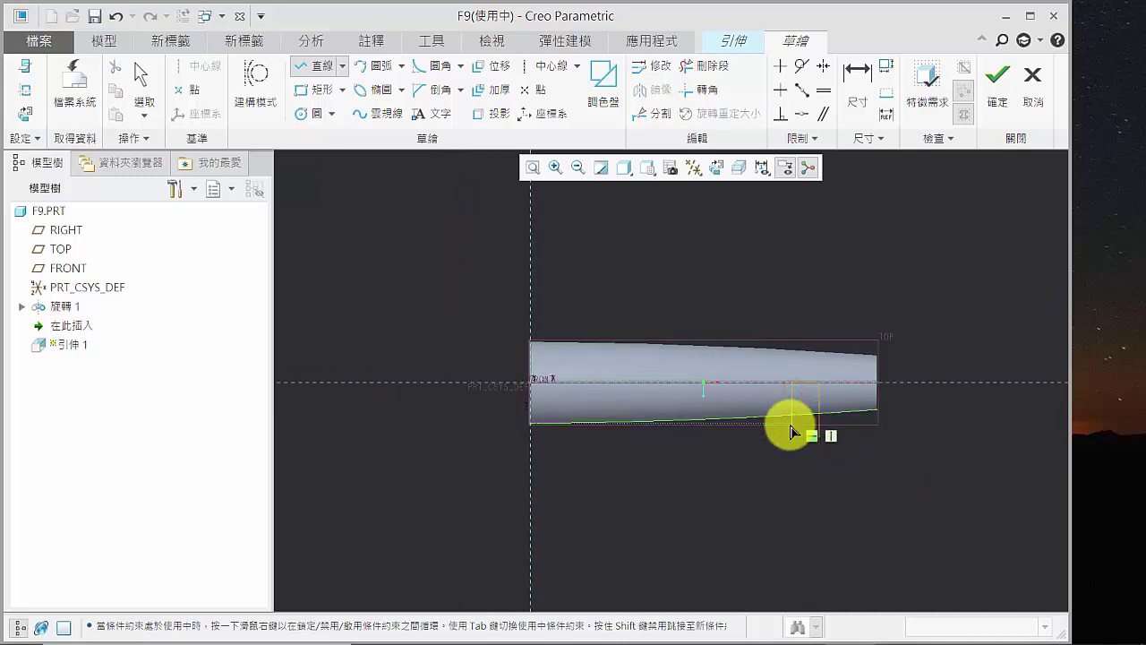
scroll(791, 430, down, 3)
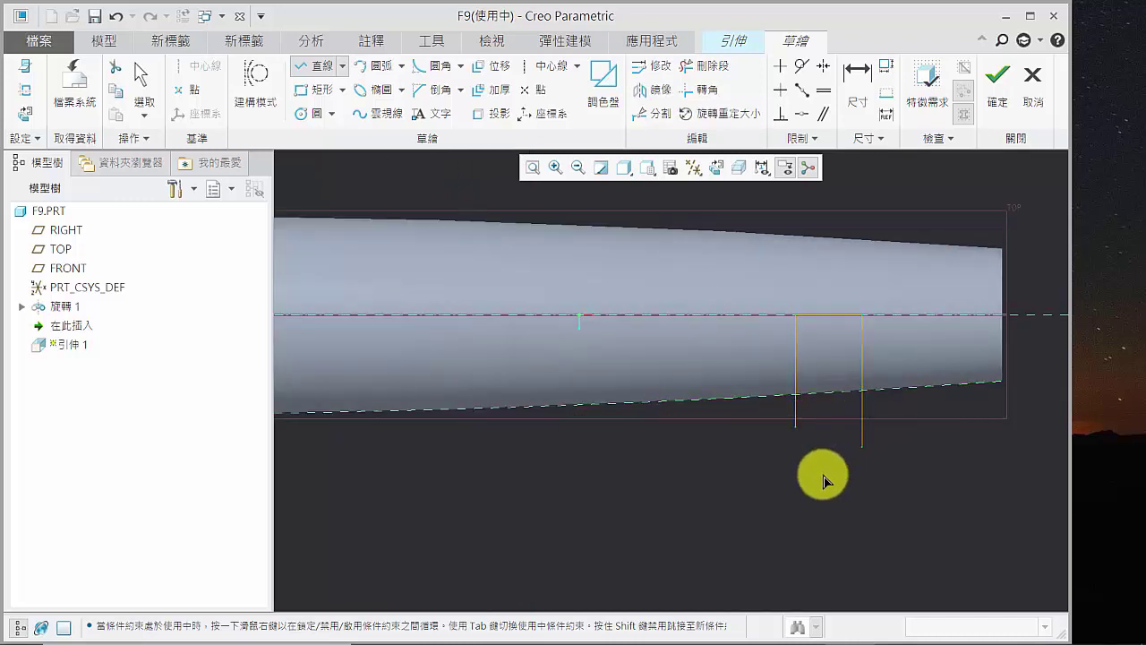
- Close the profile with a long slanted lower line, a short pointed tip, and an upper slanted line spanning about 18.6 horizontally to the inner vertical line
click(327, 59)
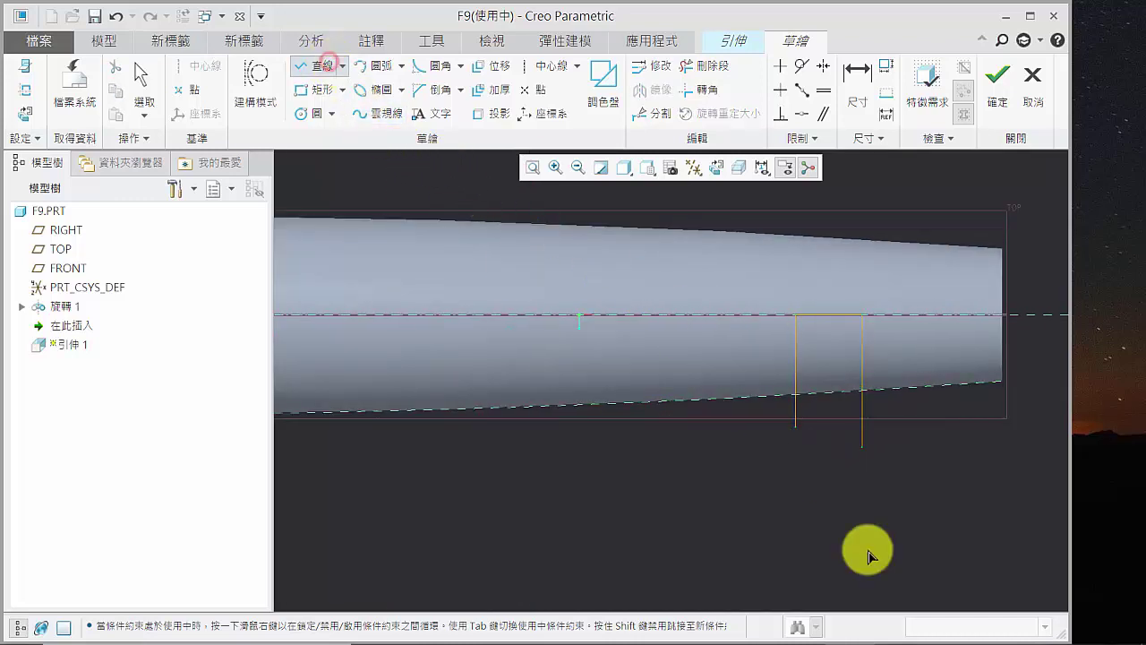
click(861, 446)
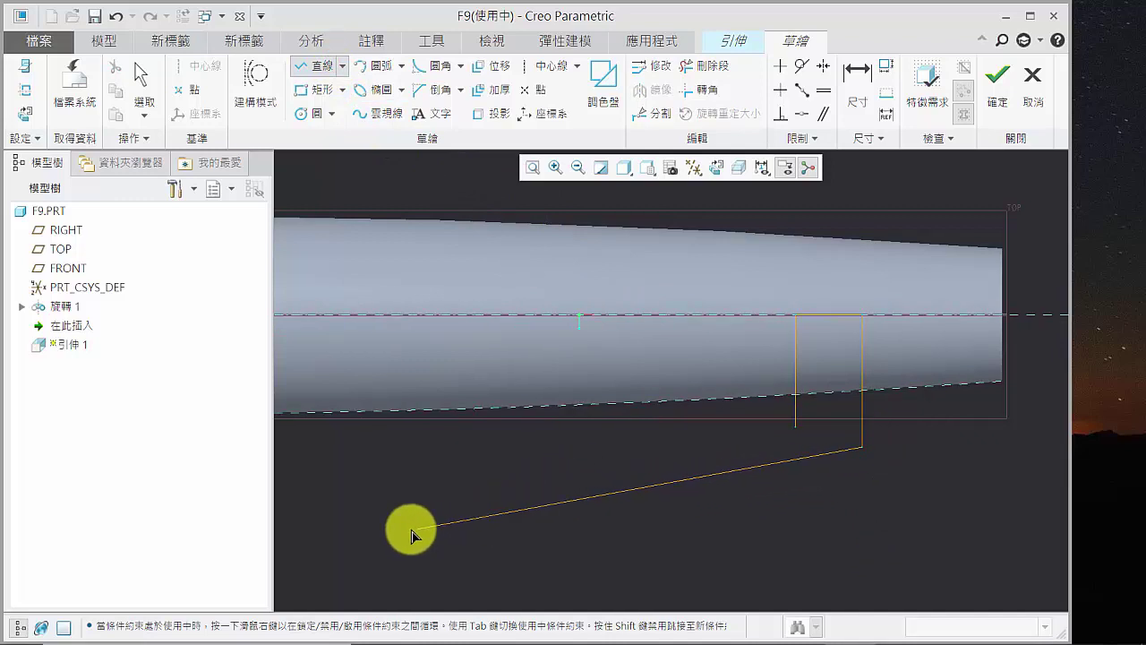
scroll(562, 465, up, 1)
scroll(563, 465, down, 3)
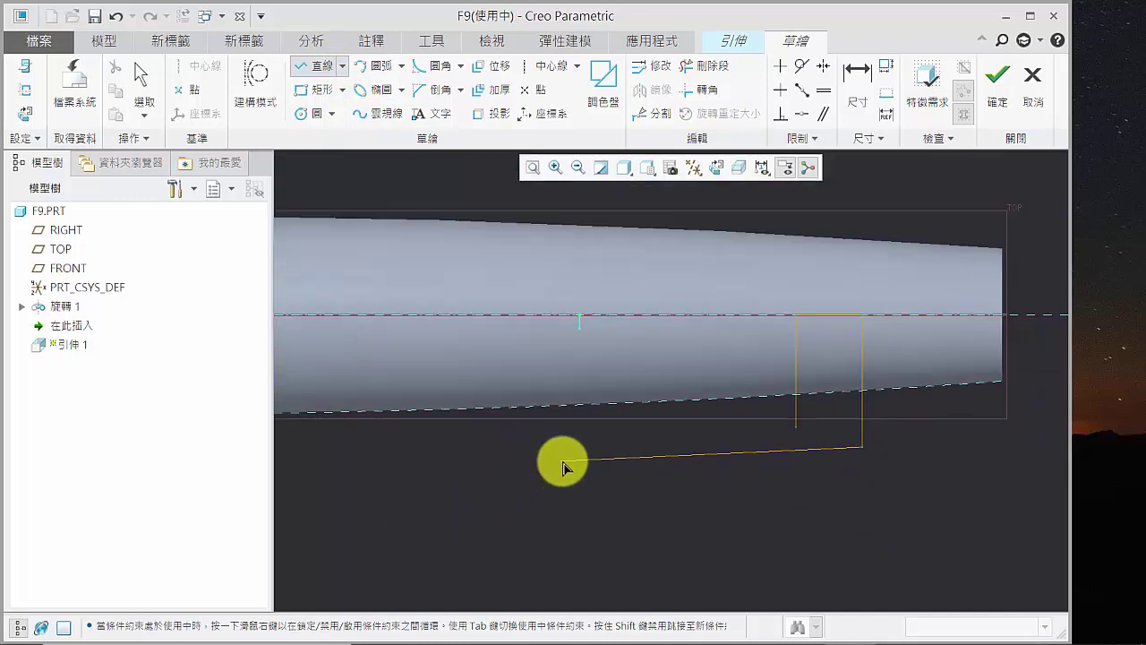
click(480, 491)
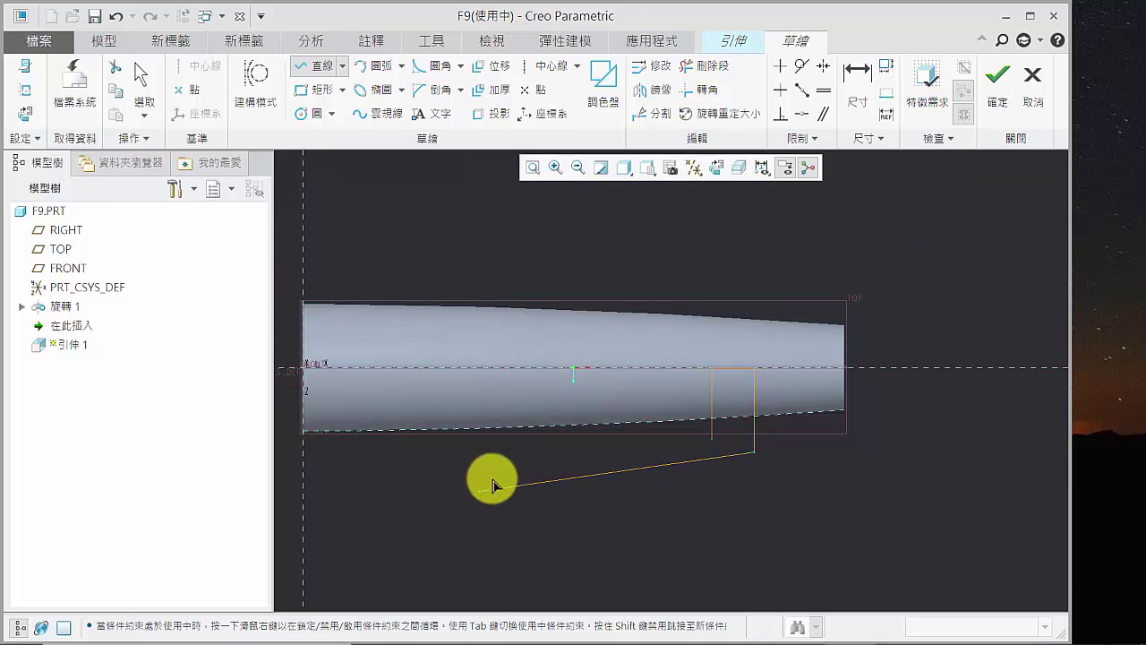
middle_click(481, 489)
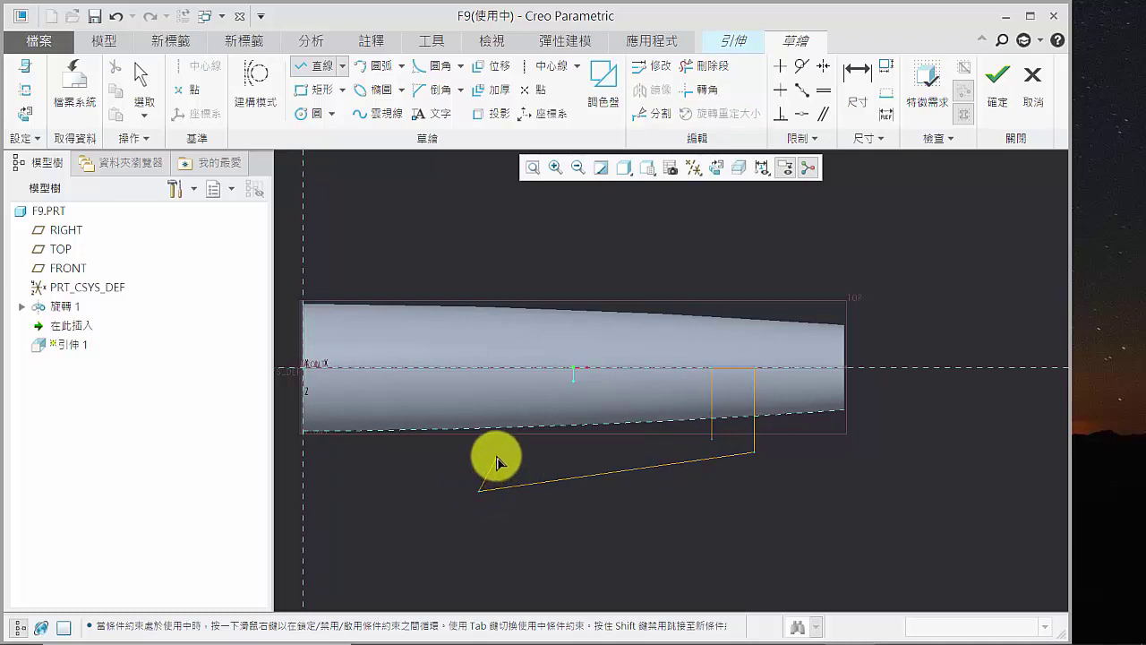
click(496, 457)
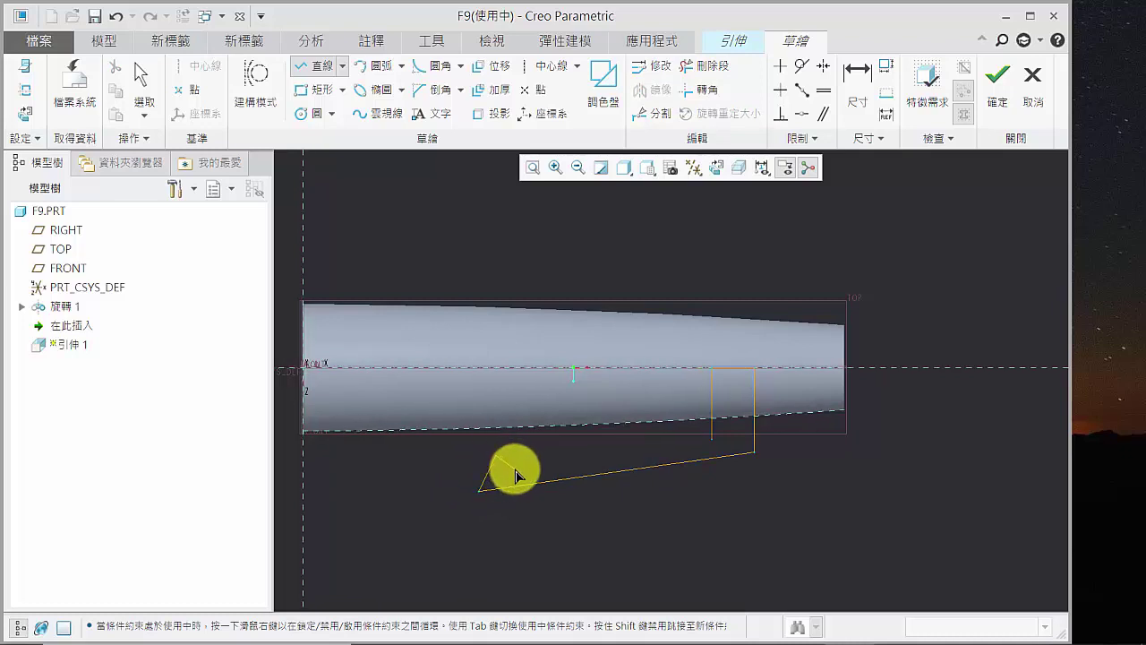
click(514, 470)
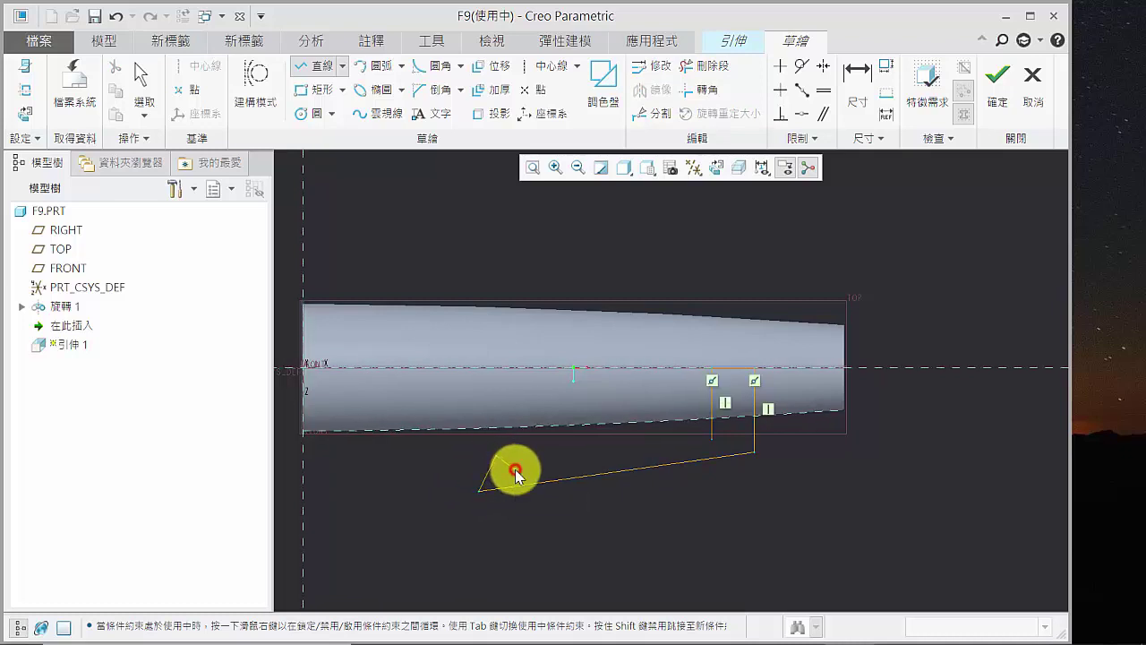
click(712, 440)
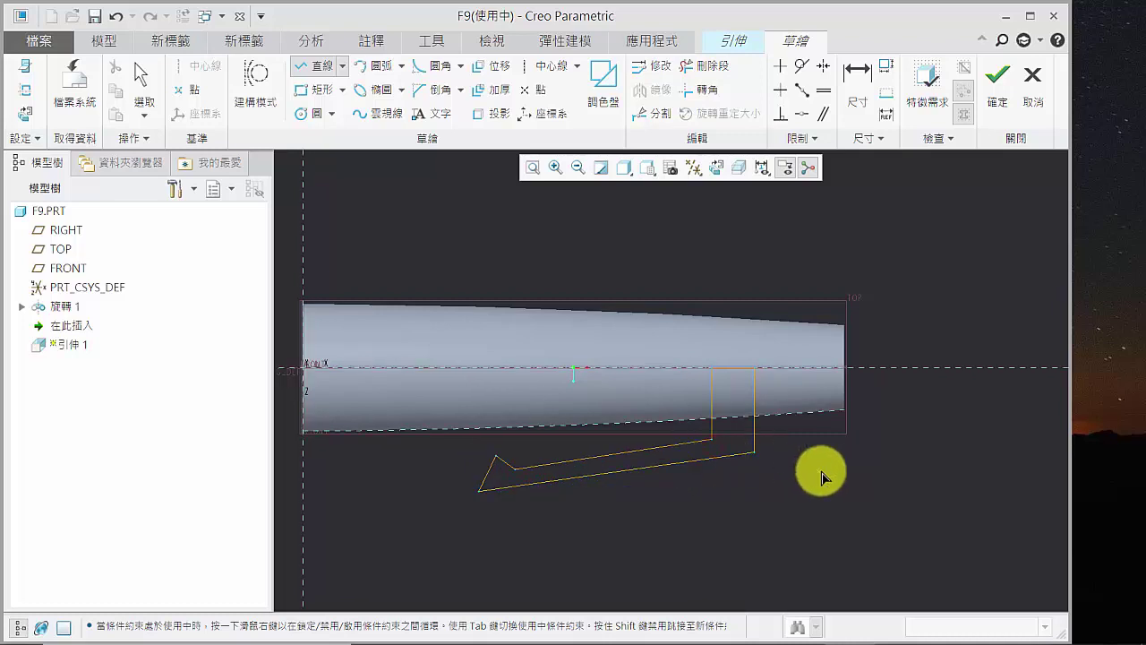
- Constrain the two long slanted lines of the profile to be parallel
click(825, 111)
click(661, 448)
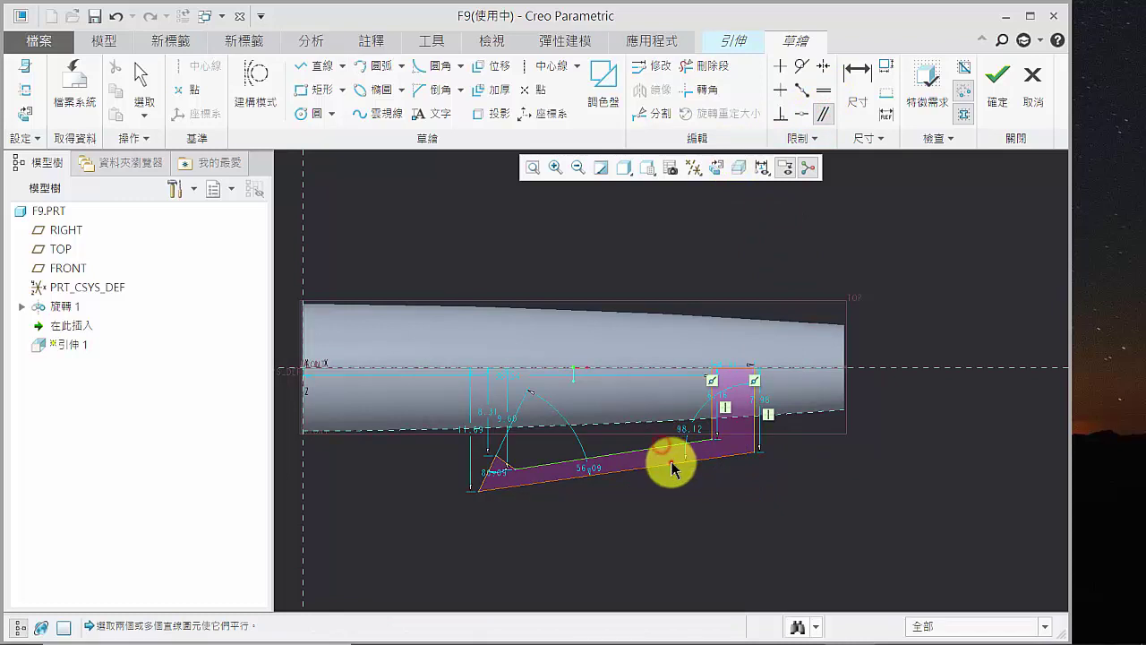
scroll(519, 484, up, 3)
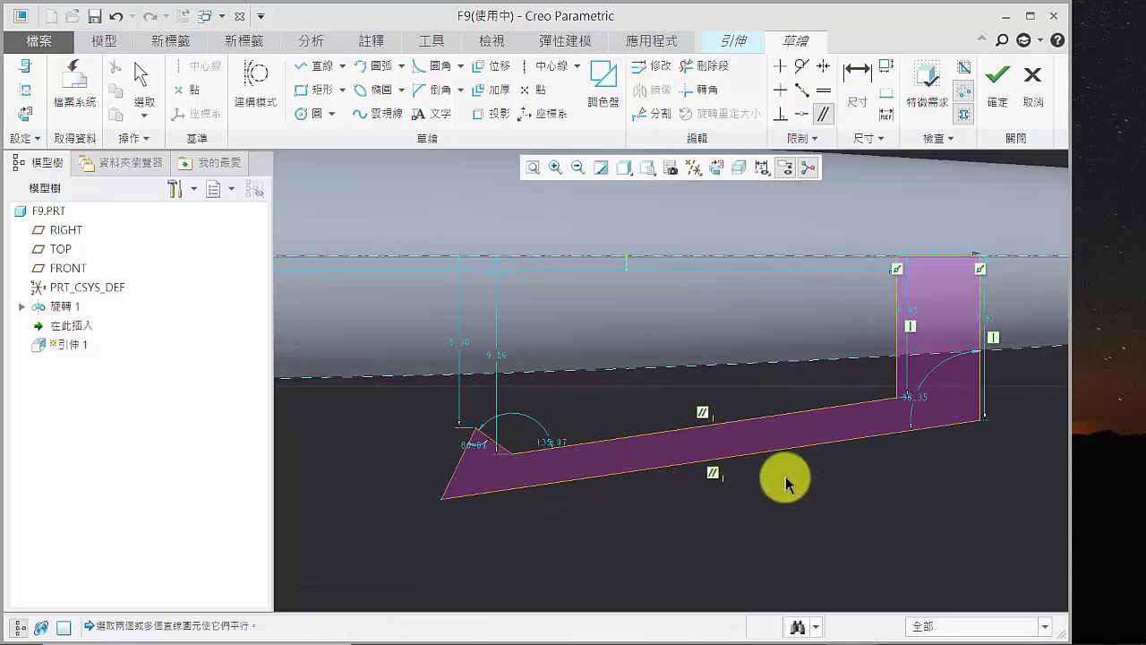
scroll(761, 394, down, 1)
scroll(685, 391, down, 1)
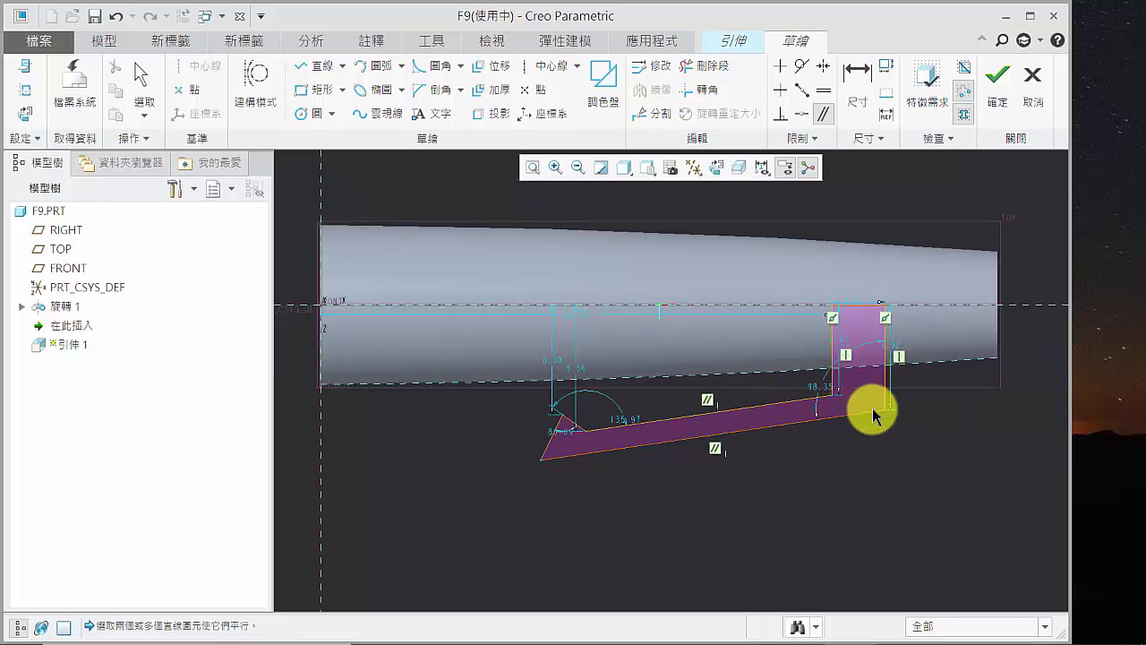
scroll(893, 382, up, 2)
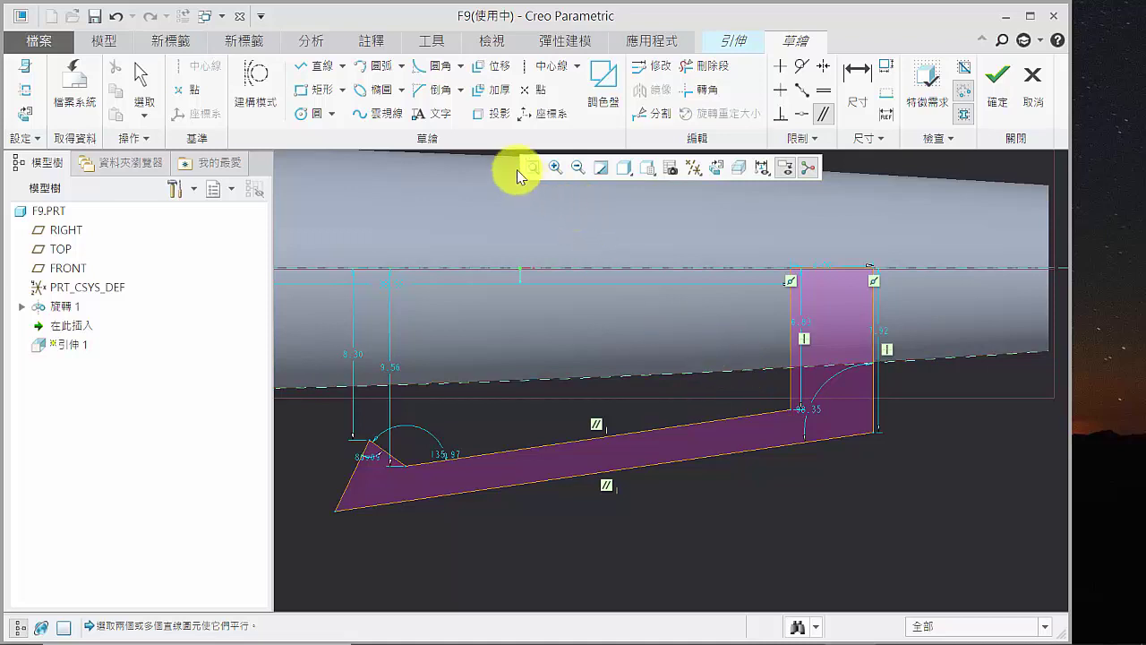
- Place a sketch point where the outer vertical line crosses the lower silhouette, and dimension its vertical distance to the profile's lower corner
click(534, 92)
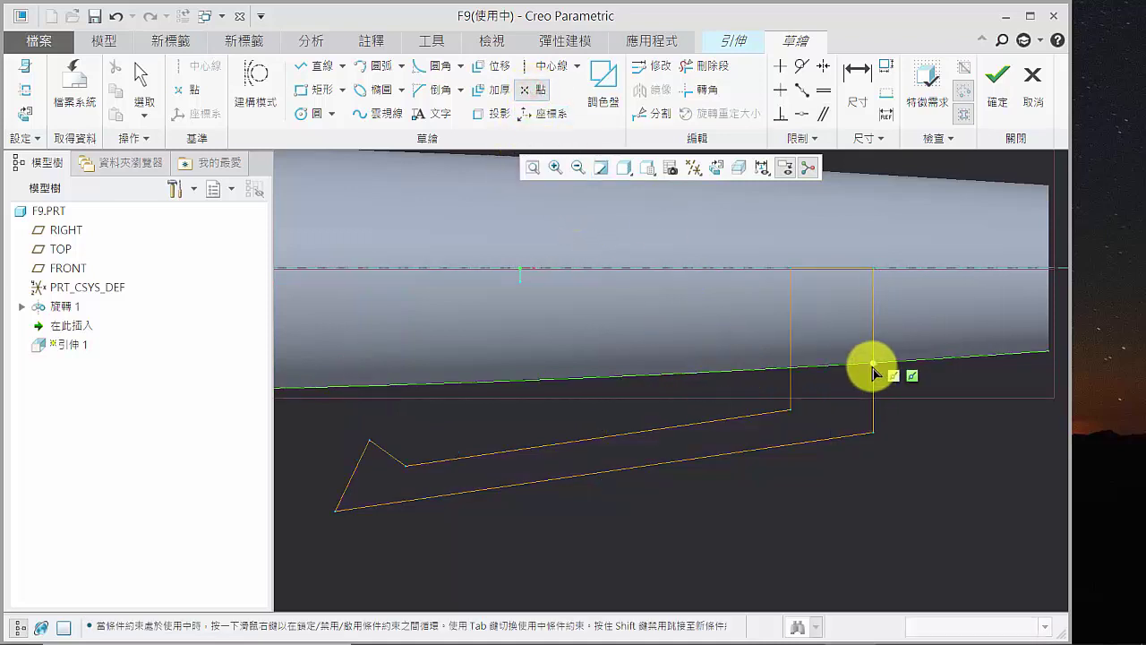
click(798, 228)
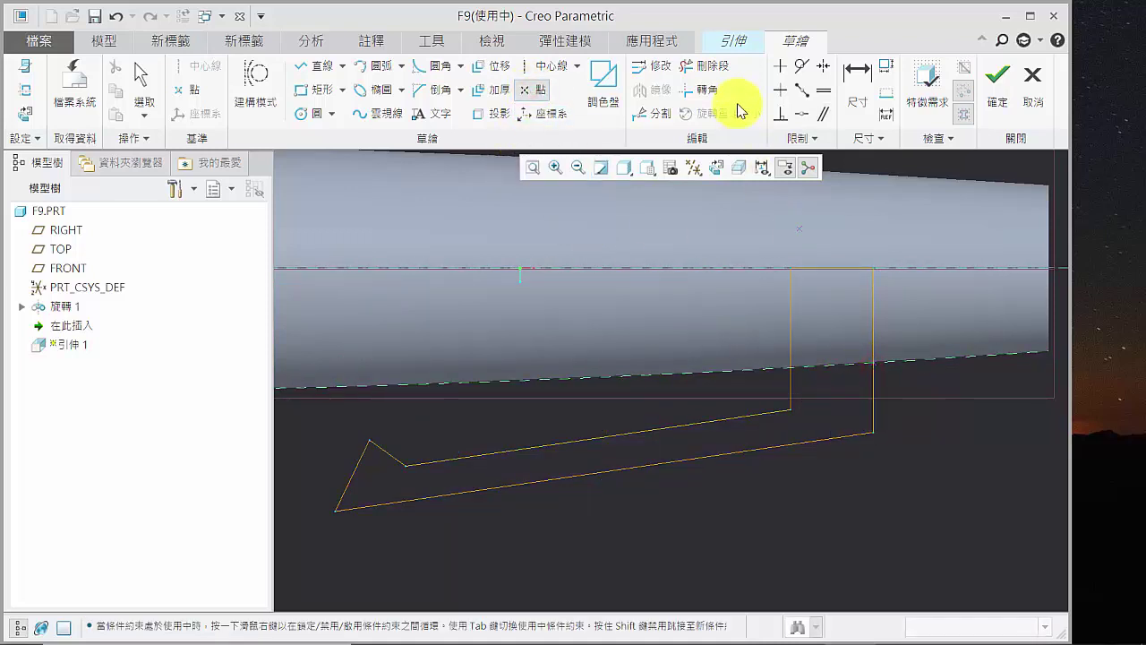
click(857, 77)
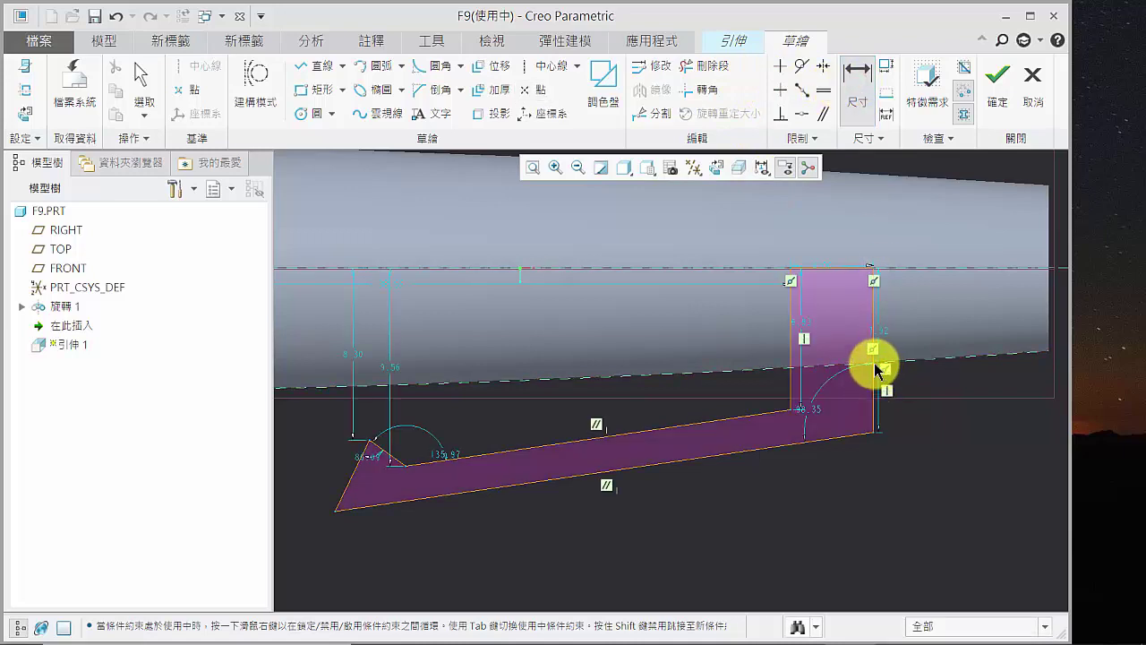
click(871, 435)
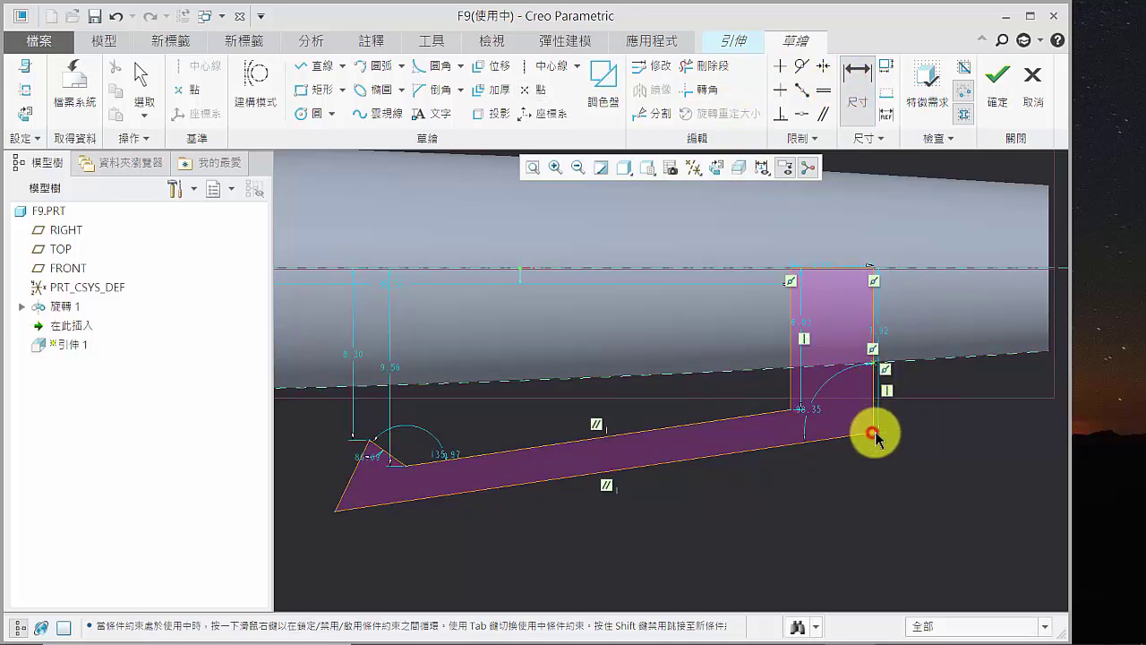
middle_click(956, 414)
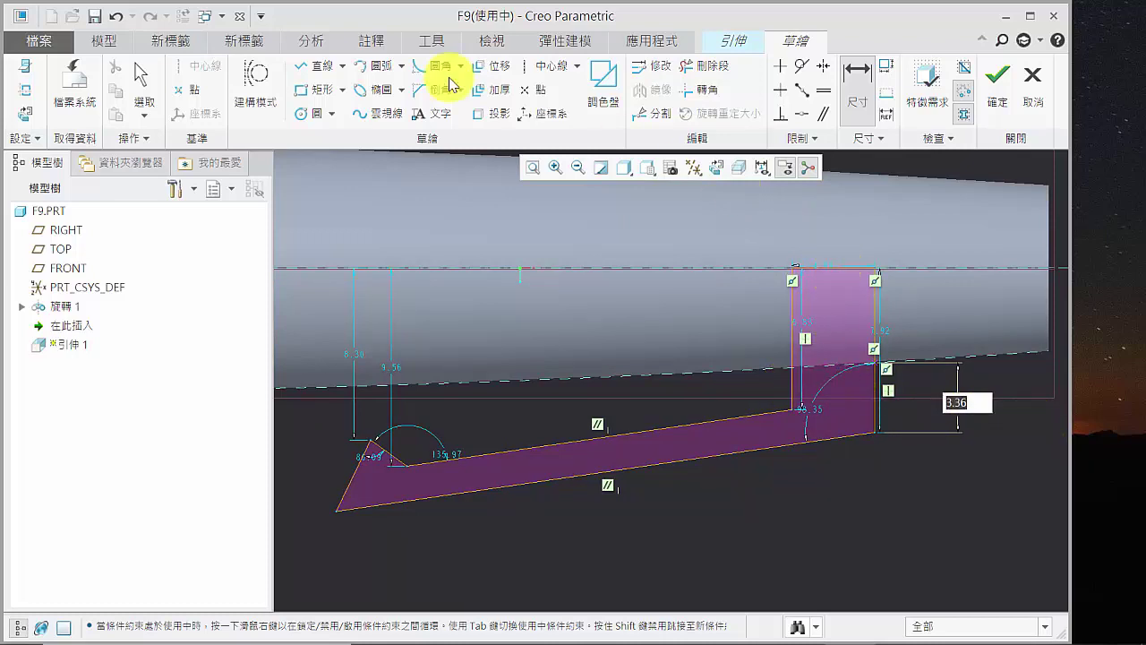
- Dimension the width between the two vertical lines and the vertical distance from the centerline to the inner corner
click(869, 105)
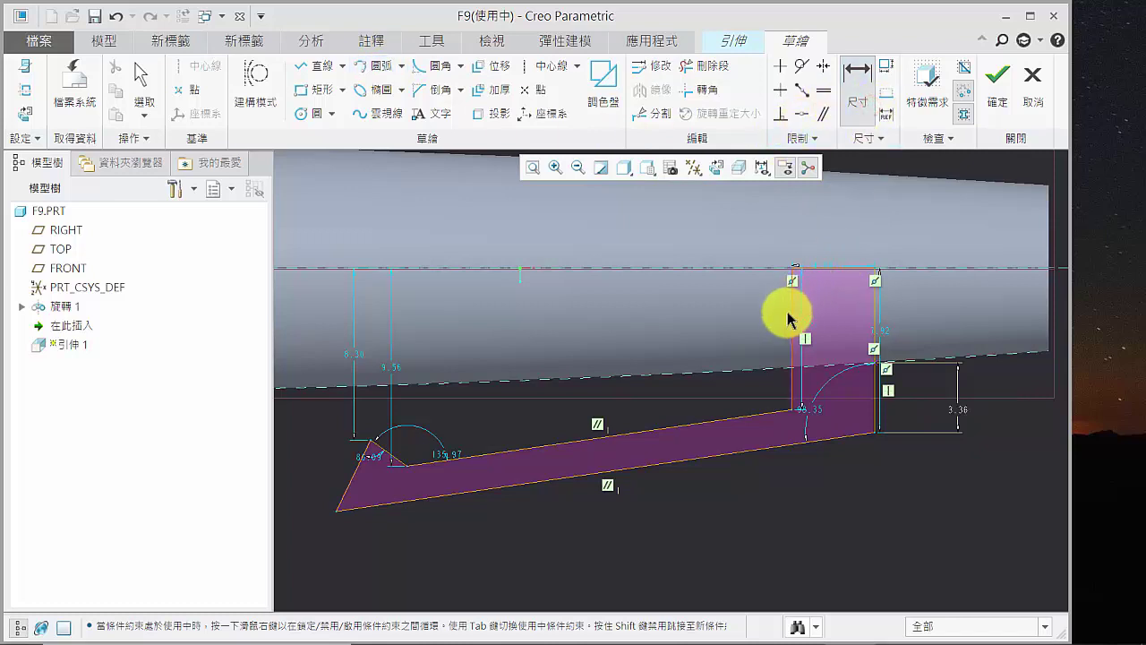
click(867, 329)
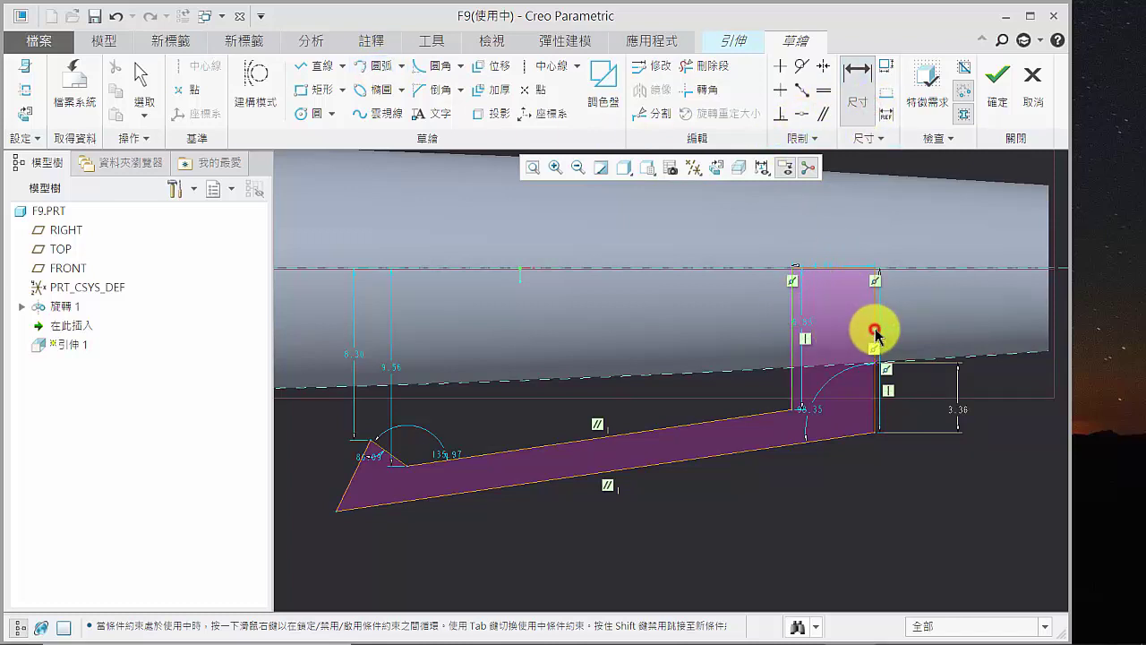
middle_click(833, 477)
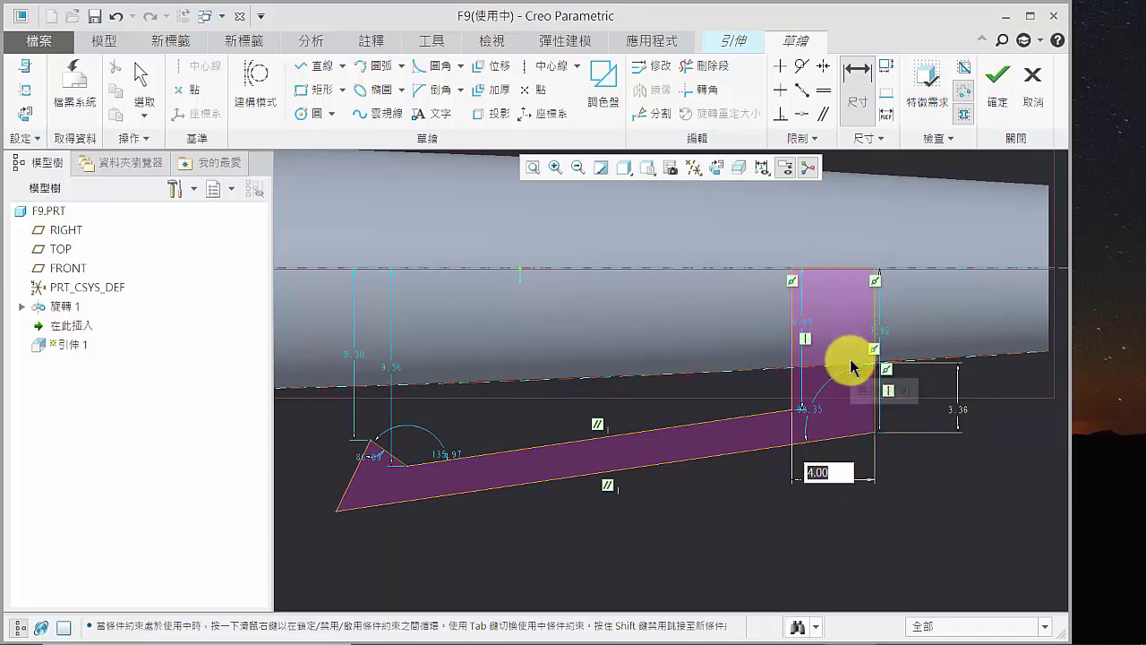
middle_click(796, 409)
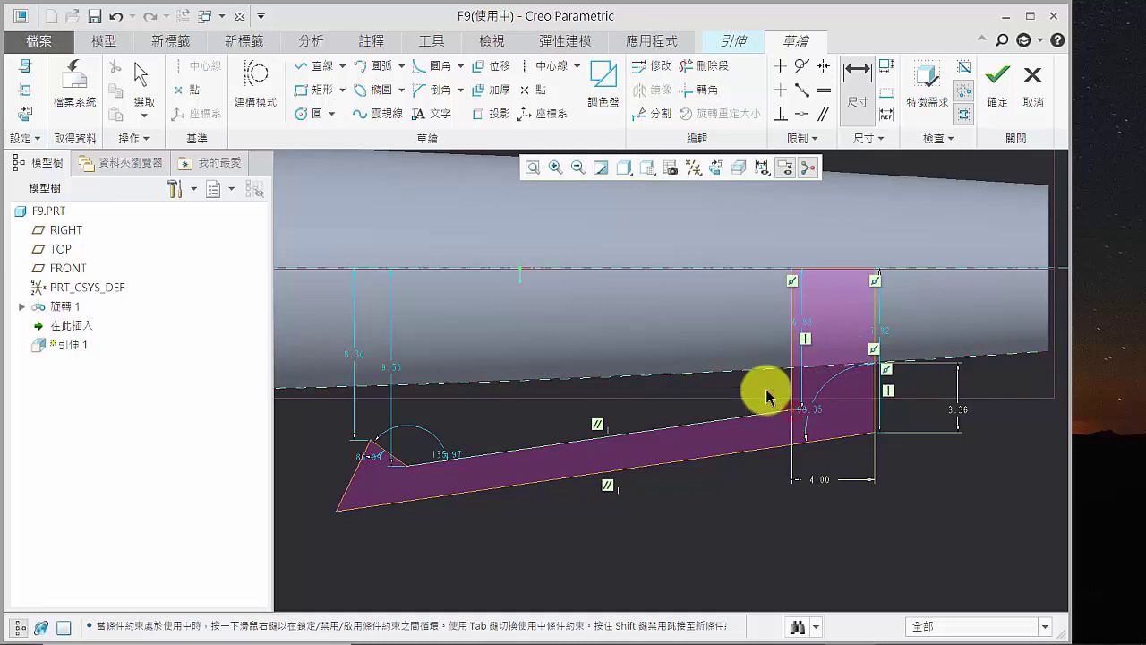
scroll(694, 275, down, 2)
middle_click(688, 293)
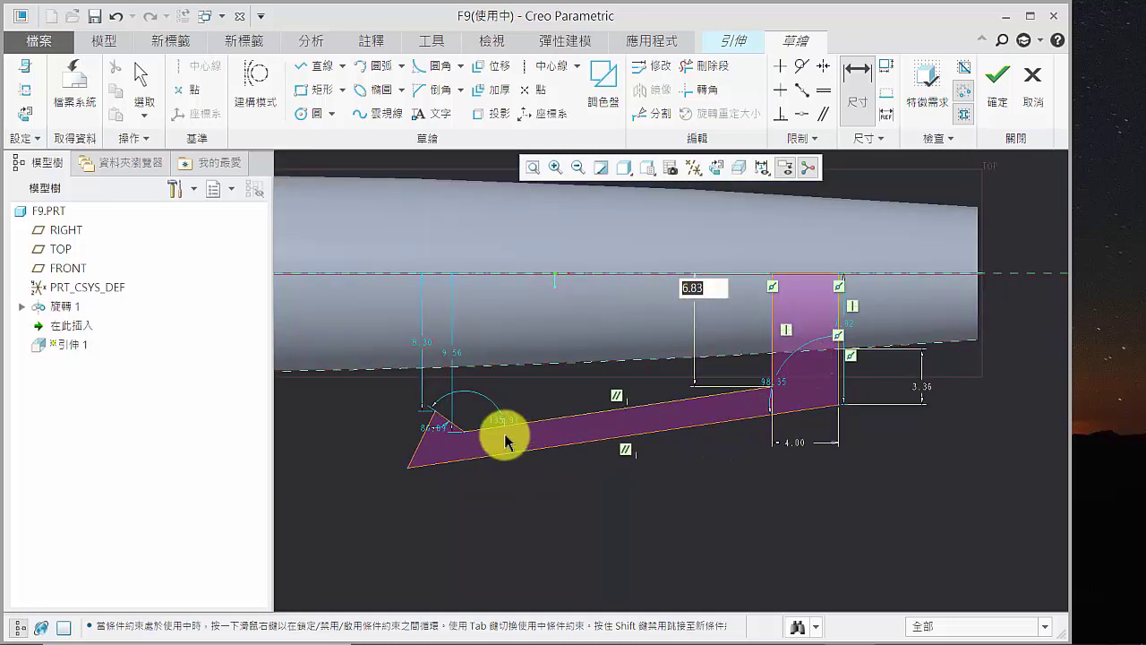
- Dimension the upper slanted line's horizontal span and the distance from the outer vertical line to the body's narrow end face
middle_click(458, 426)
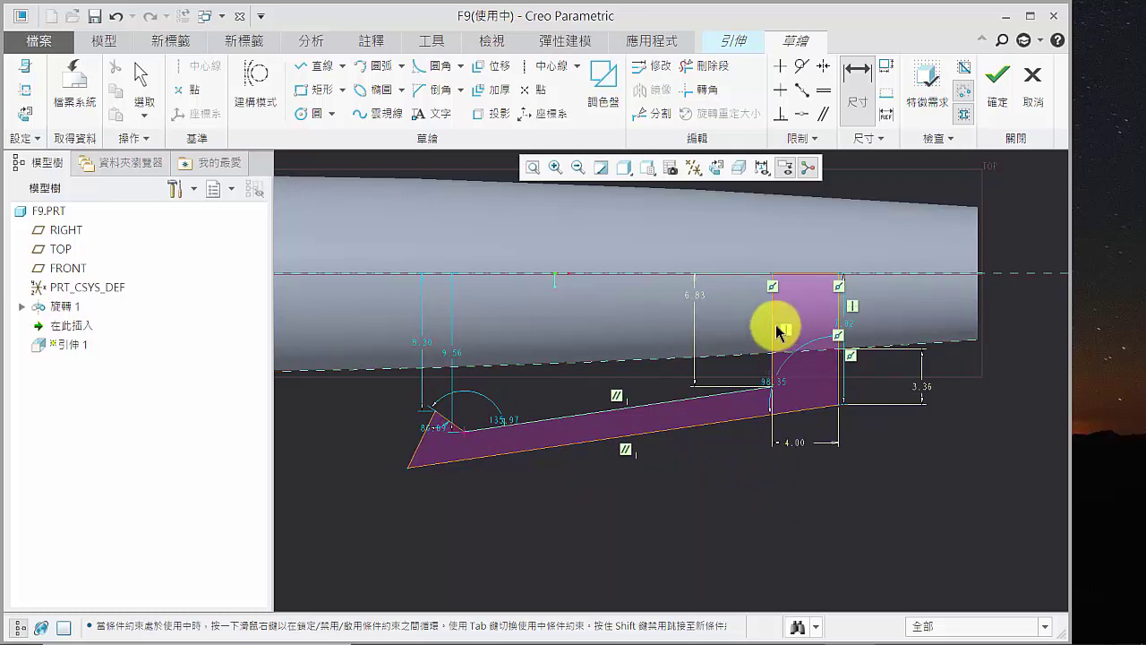
middle_click(736, 469)
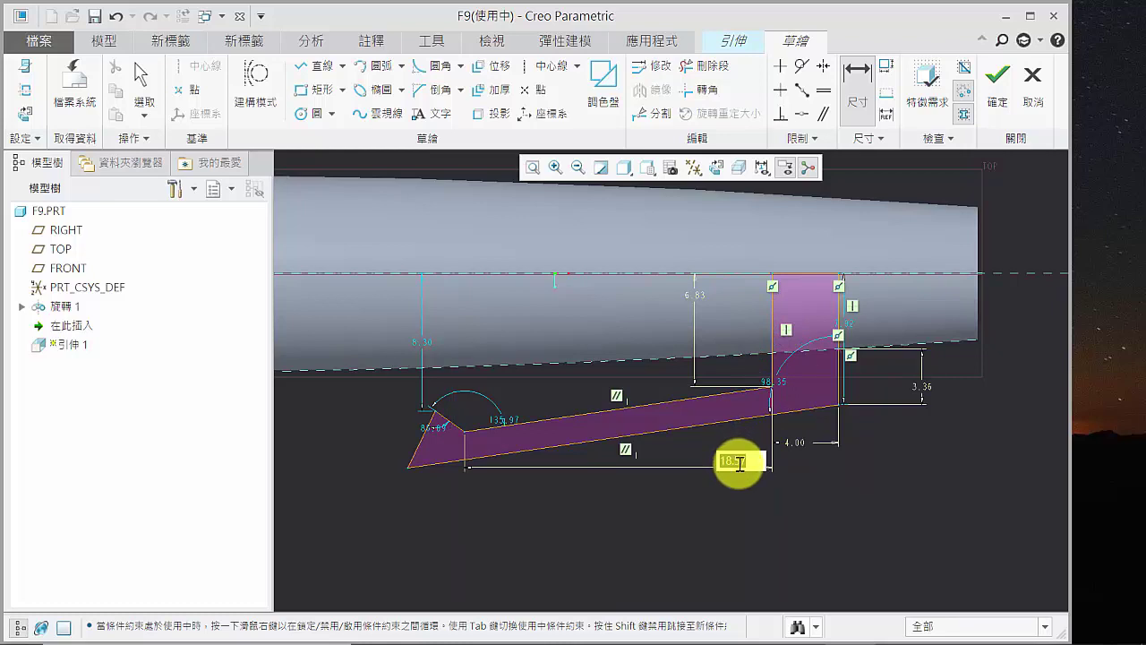
key(Return)
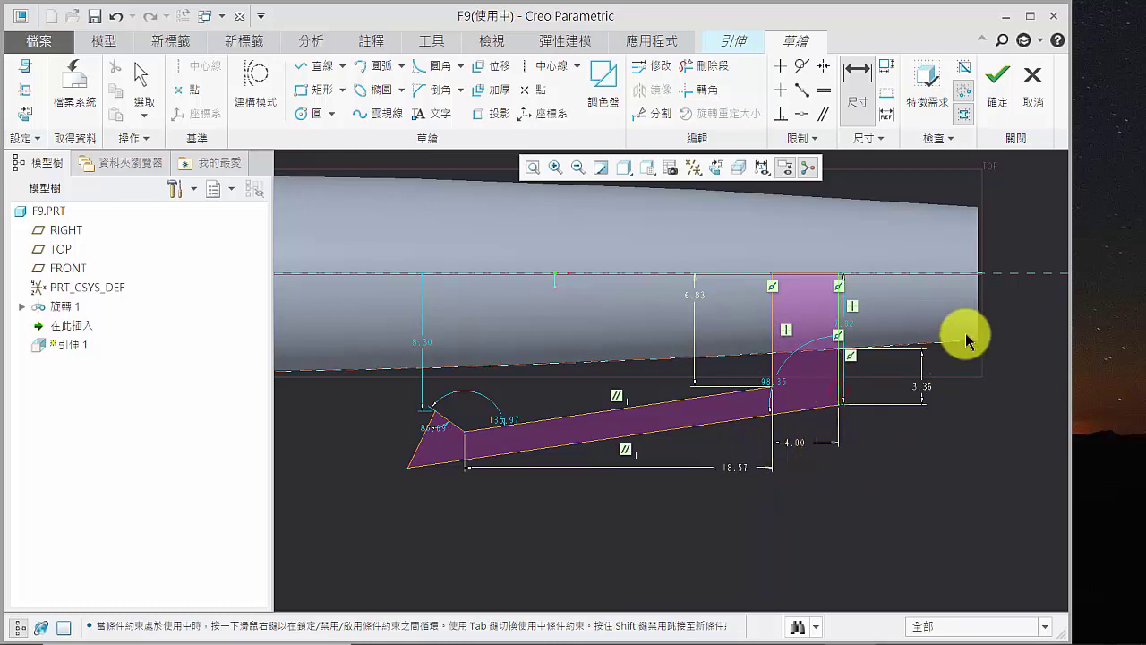
click(973, 321)
middle_click(934, 472)
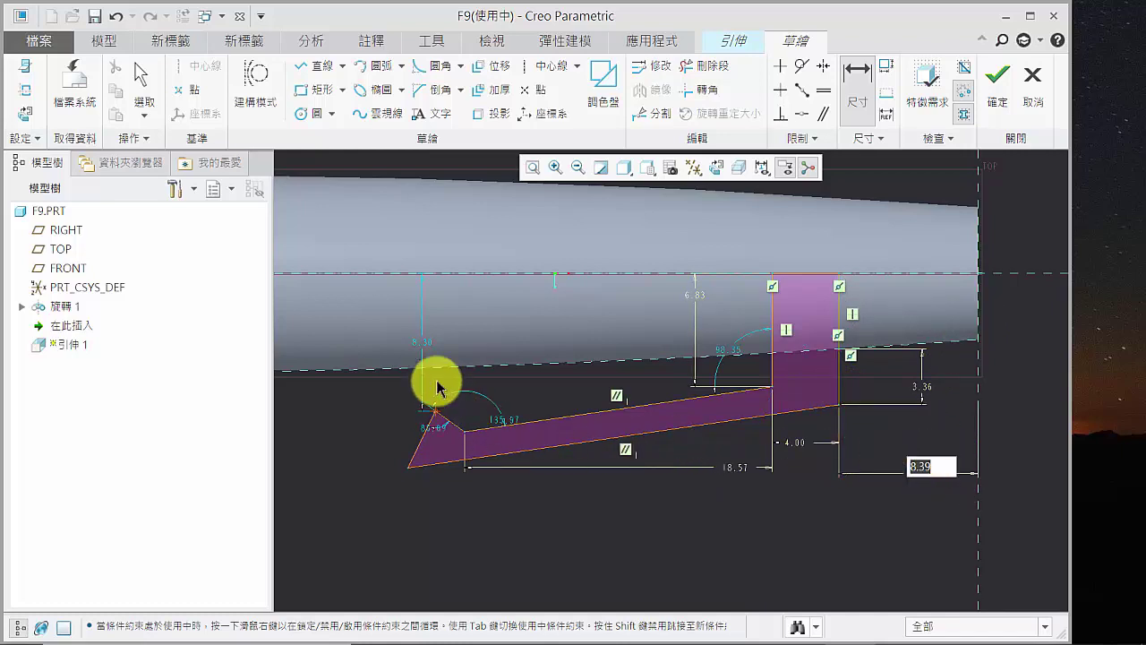
click(134, 87)
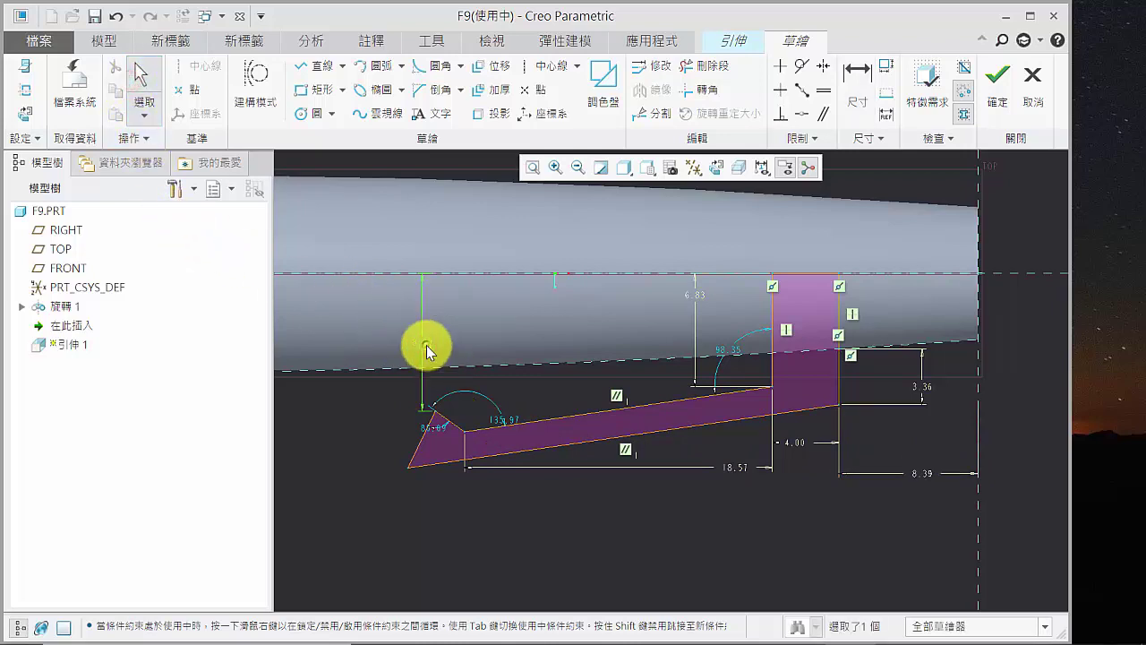
right_click(427, 351)
mouse_move(576, 518)
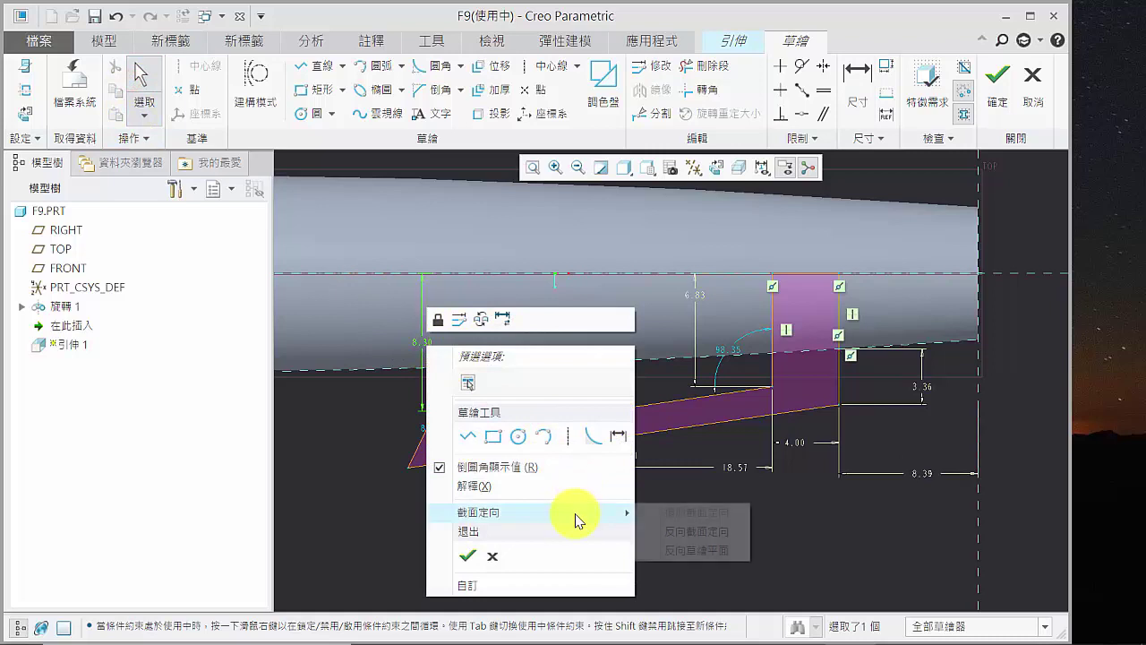
click(377, 510)
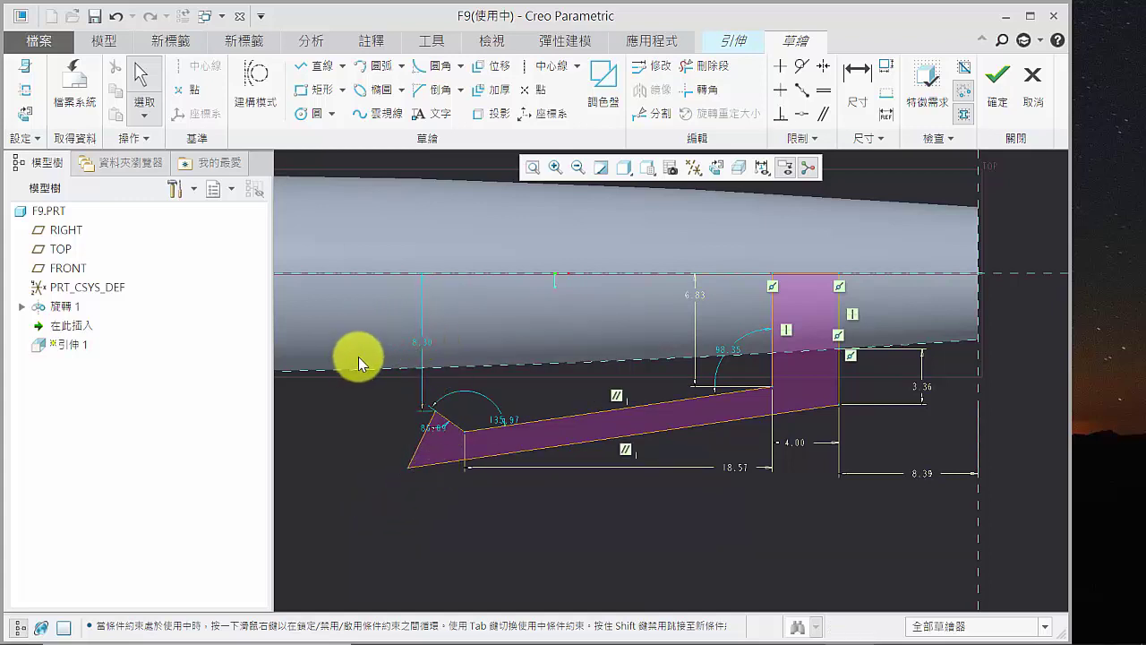
- Try to dimension the outside angle between the tip's short edge and the lower slanted line, and undo it
click(859, 94)
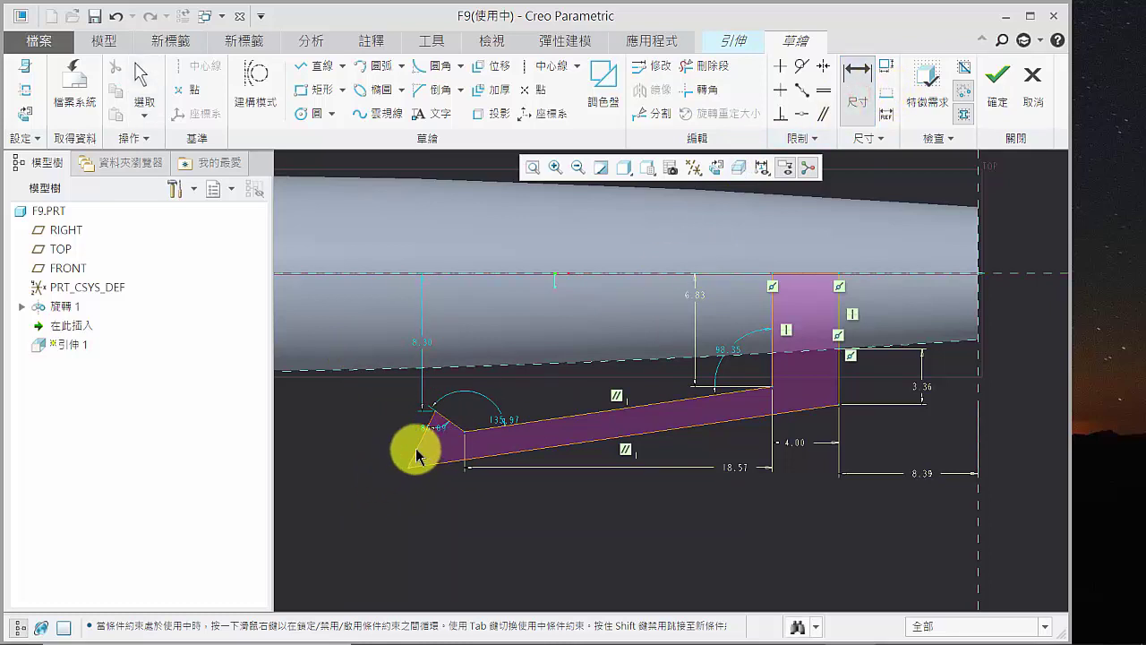
click(420, 450)
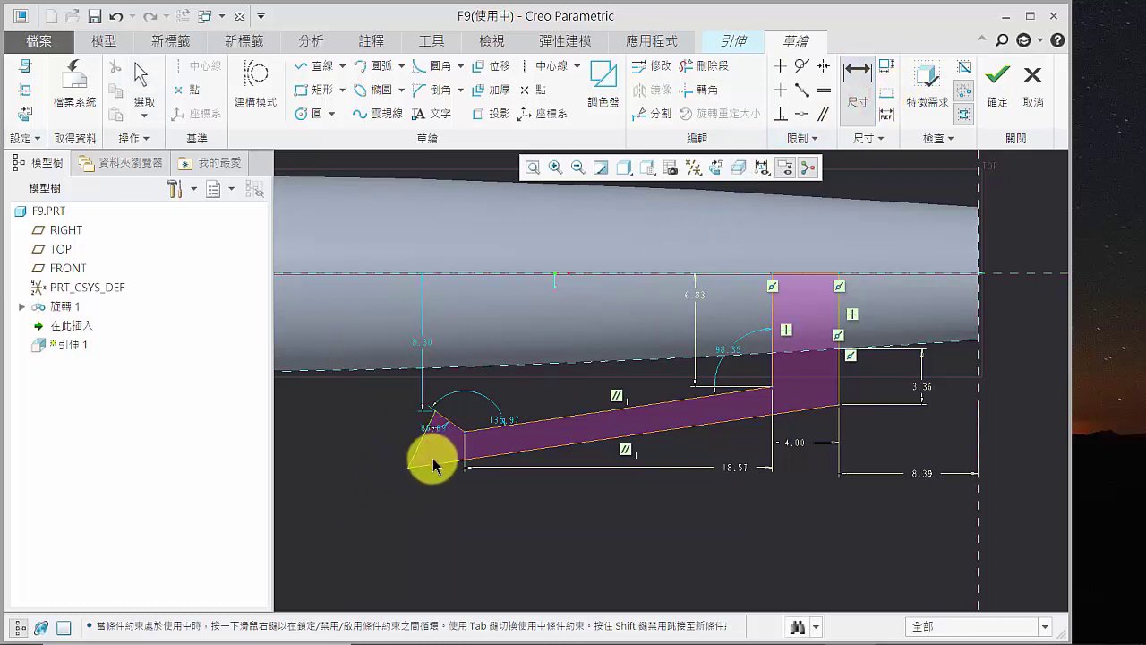
middle_click(378, 482)
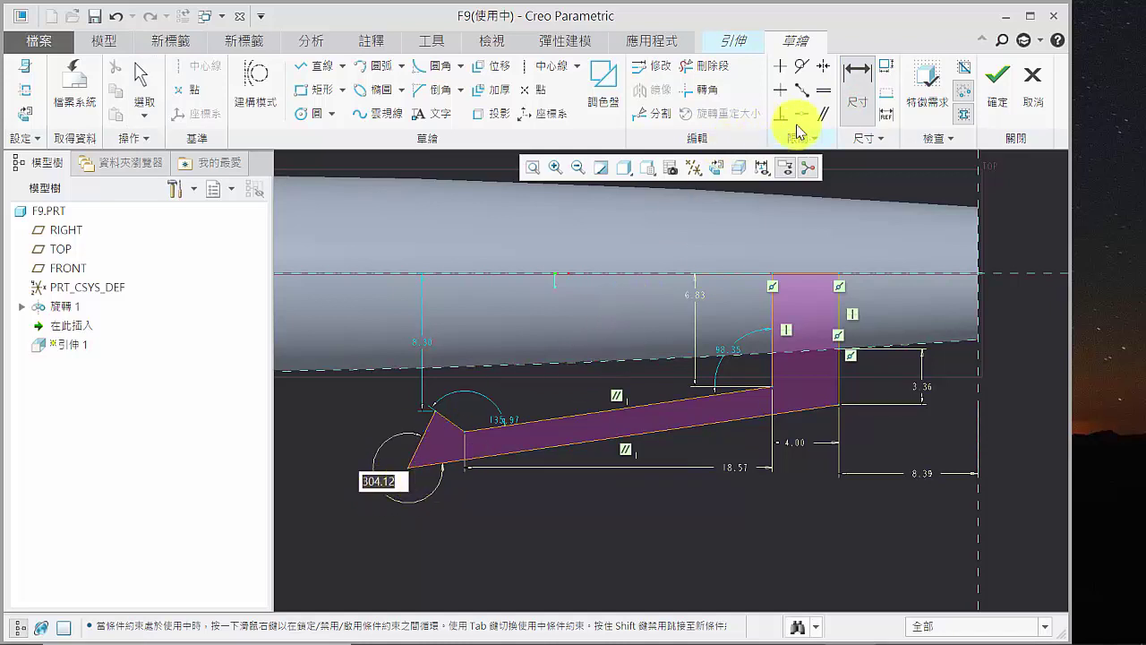
click(122, 22)
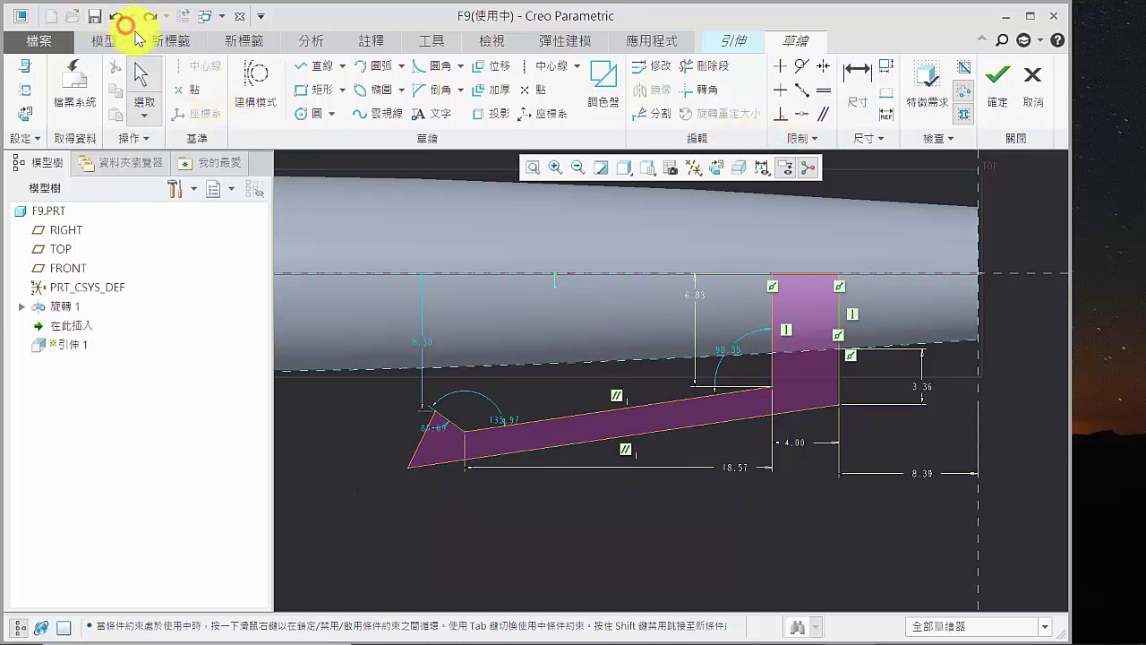
- Dimension the angle at the tip between its outer short edge and the lower slanted line, and the lower slanted line's length
click(859, 89)
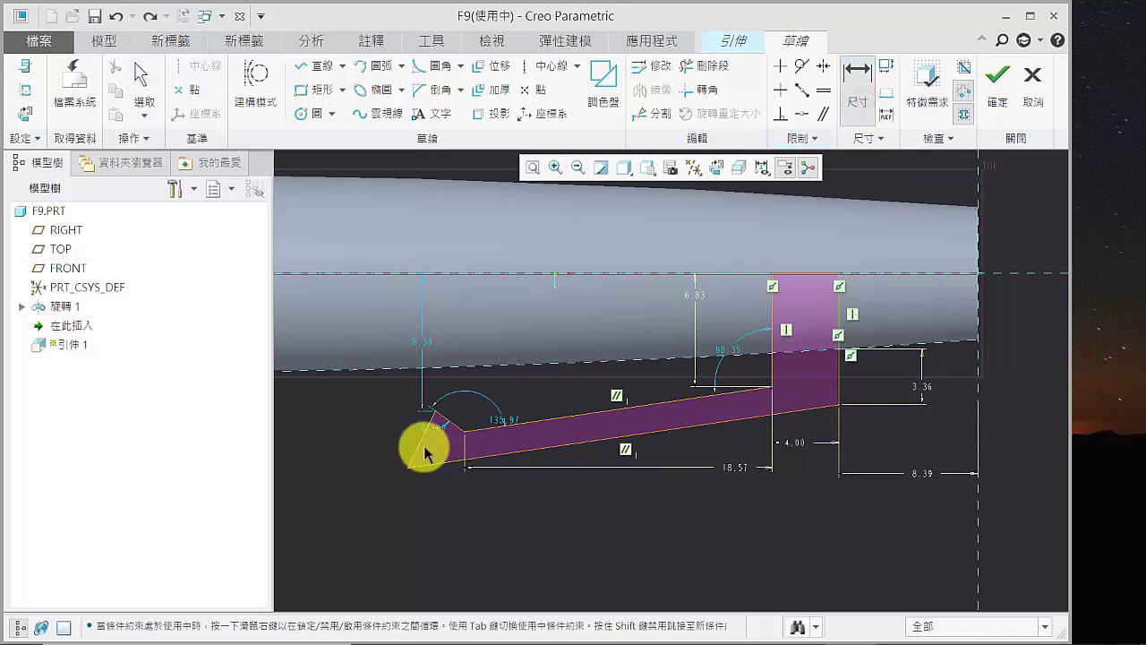
click(434, 466)
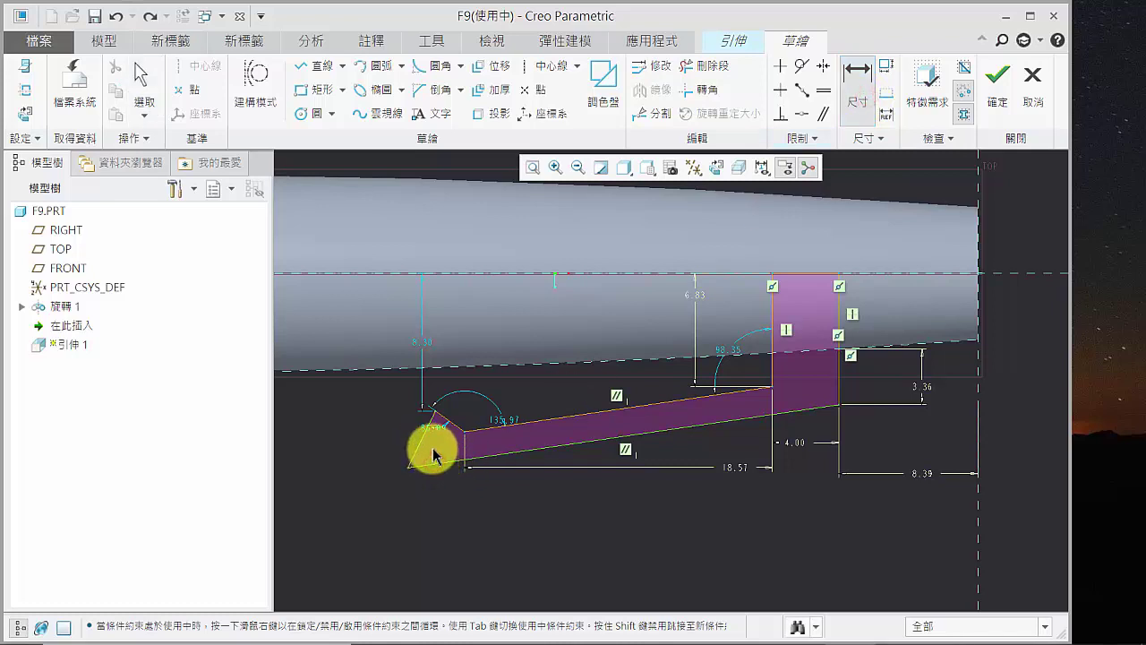
middle_click(434, 450)
click(451, 517)
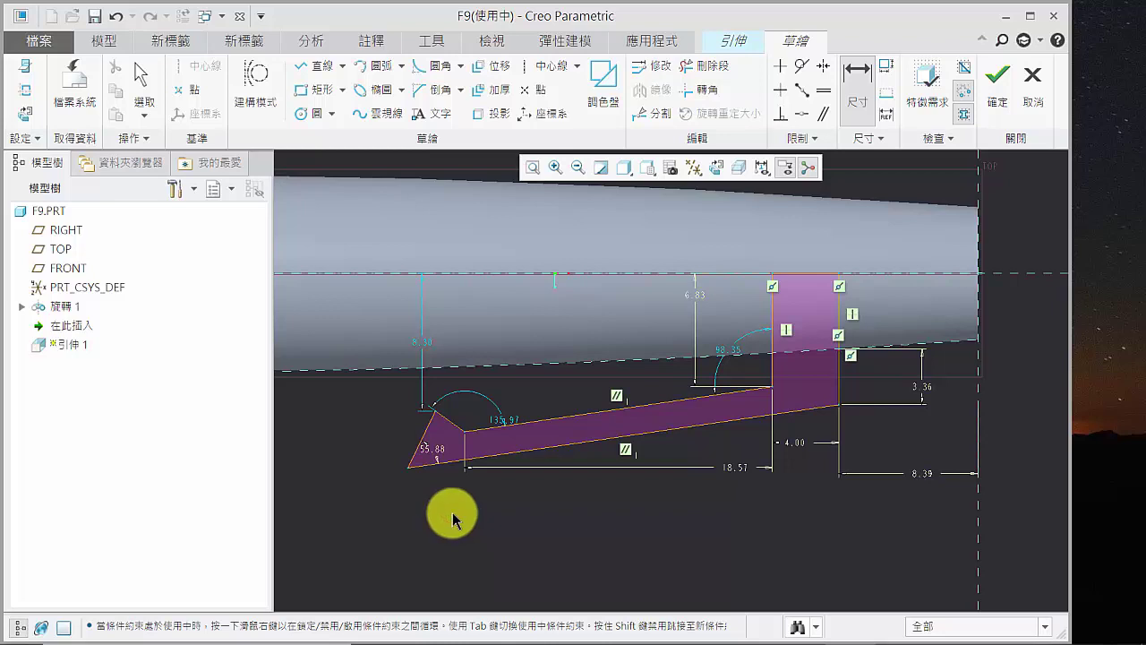
click(660, 436)
scroll(660, 502, up, 2)
middle_click(658, 513)
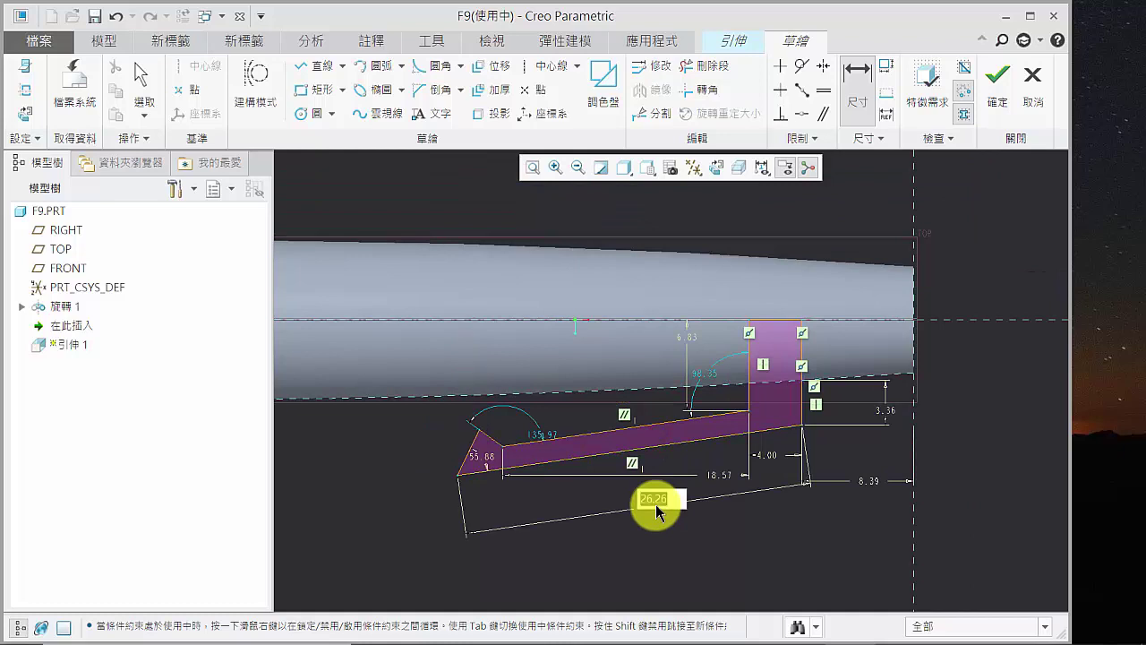
text(26.26)
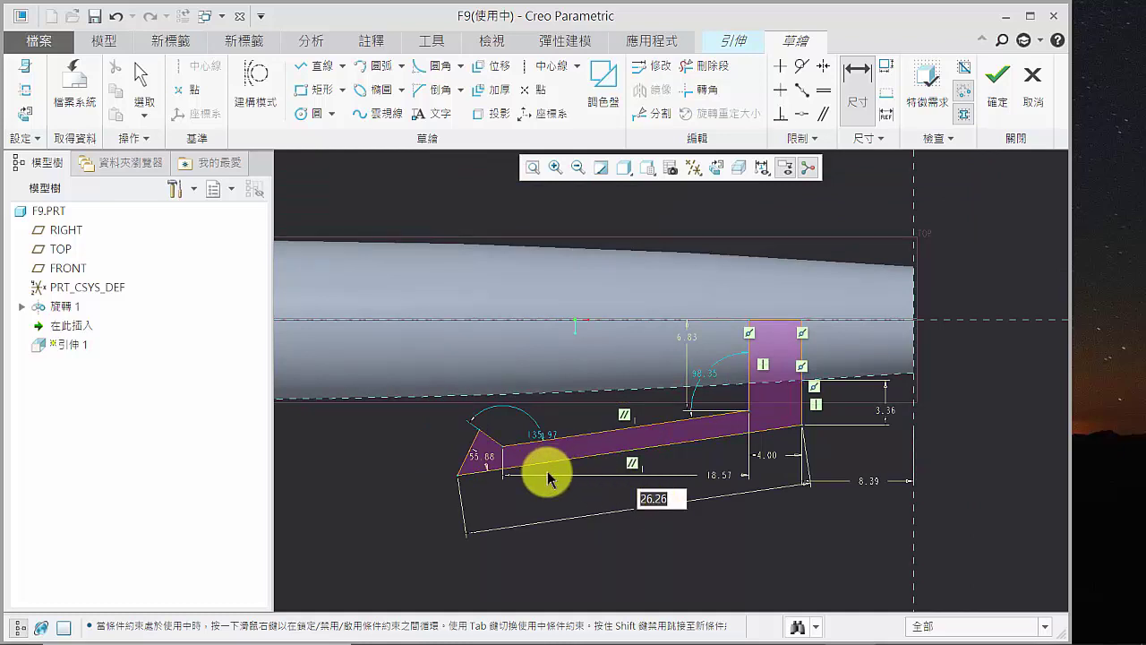
- Dimension the angle between the centerline and the lower slanted line, and the vertical distance from the centerline to the hook tip's upper corner
click(856, 108)
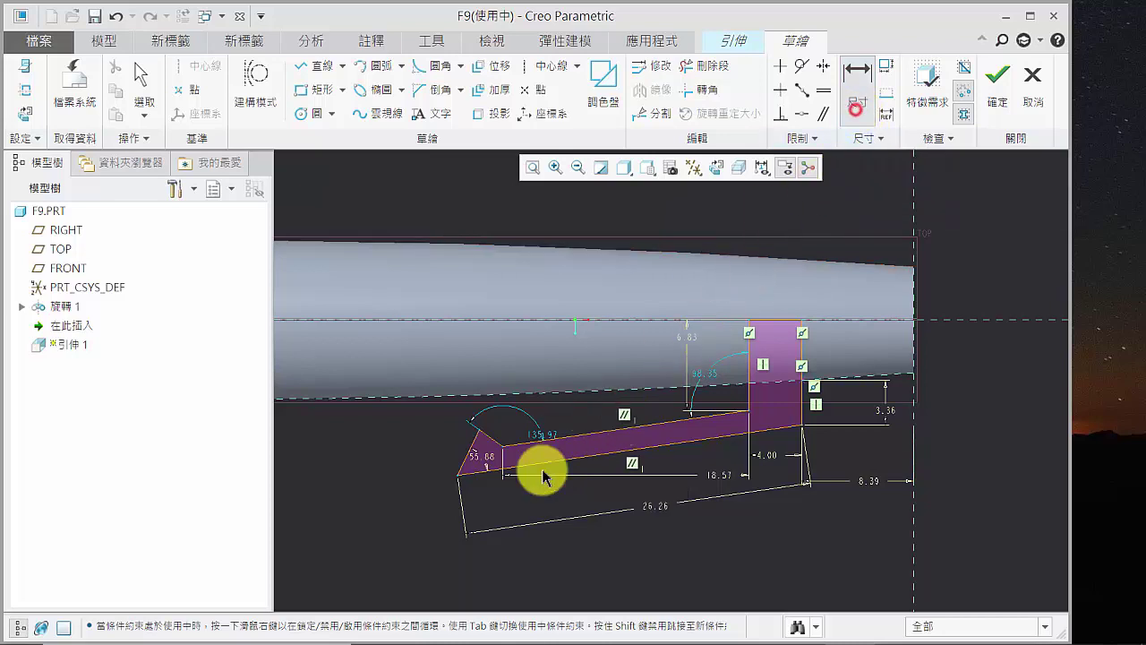
click(440, 321)
middle_click(389, 376)
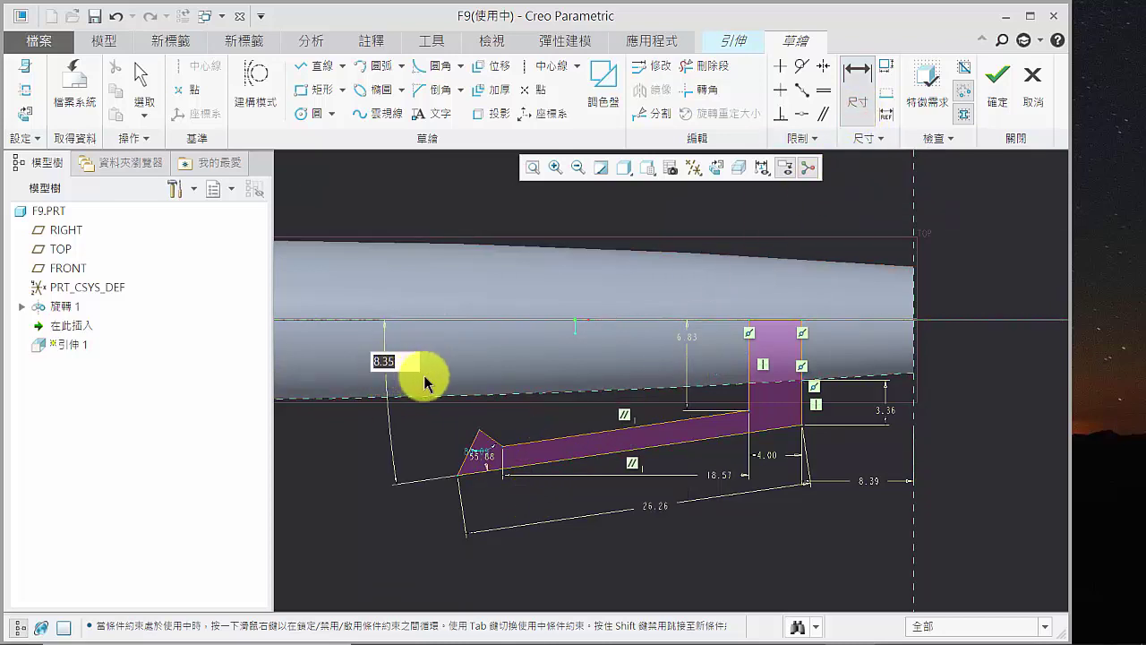
scroll(476, 439, up, 3)
scroll(480, 448, down, 2)
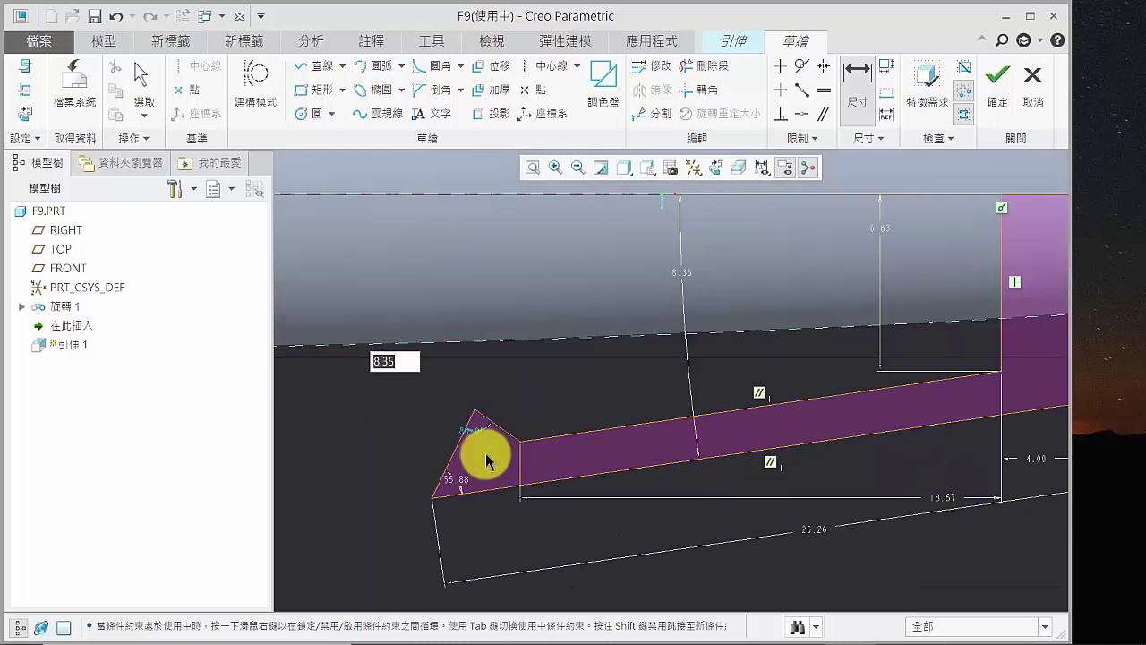
drag(488, 451, 475, 417)
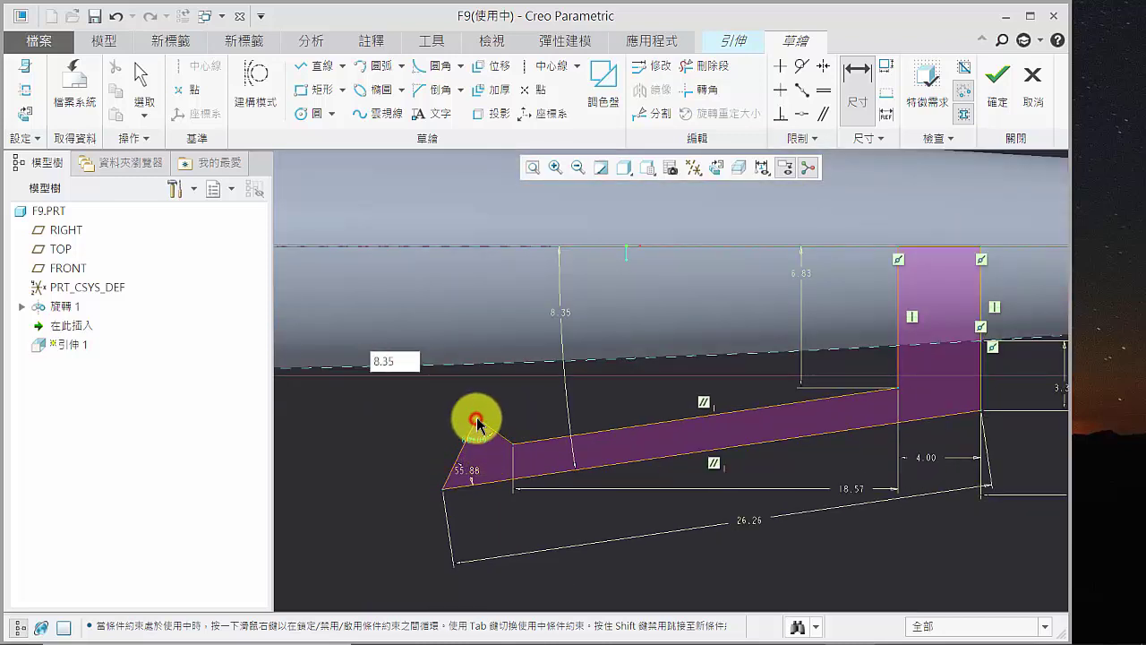
click(504, 248)
middle_click(460, 320)
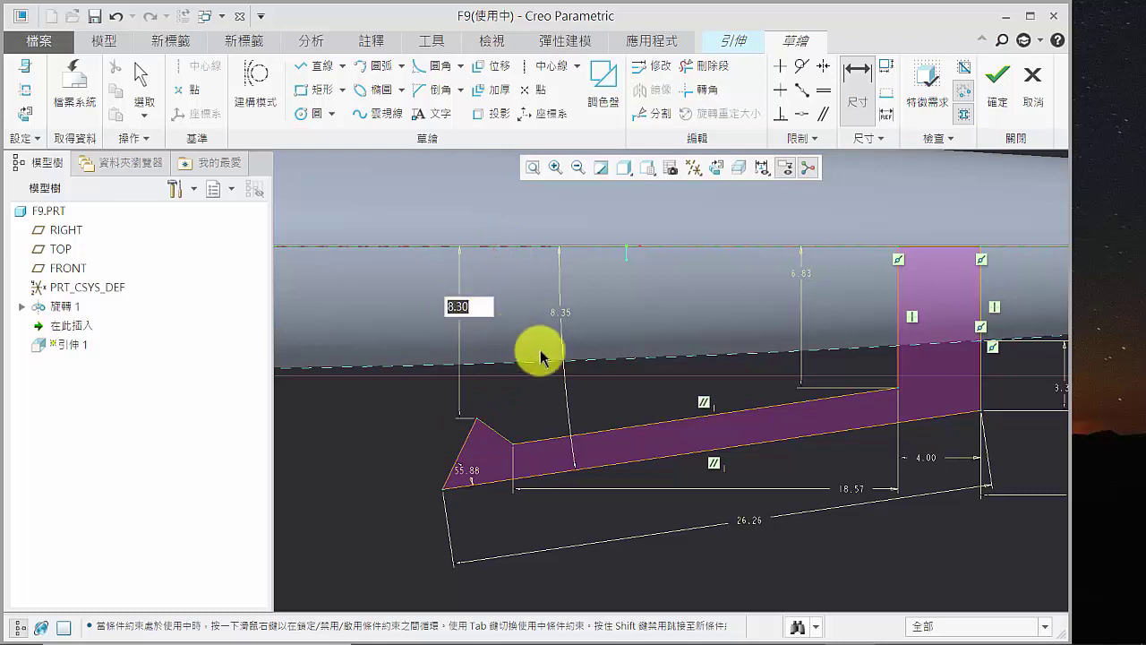
scroll(549, 363, down, 3)
scroll(550, 459, up, 2)
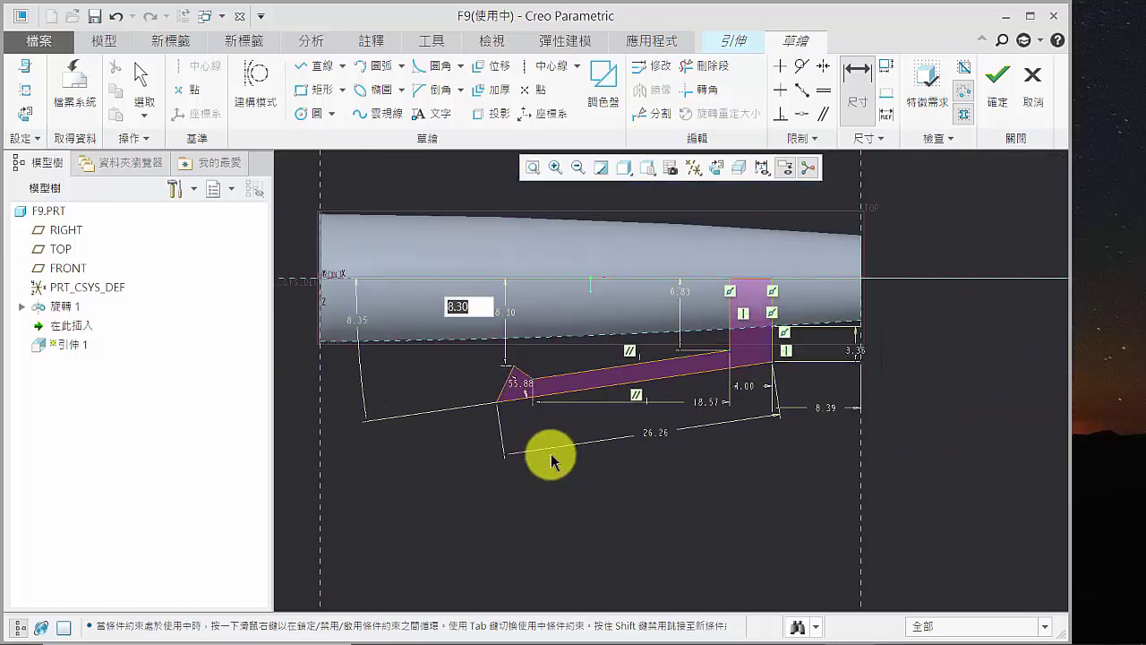
click(606, 504)
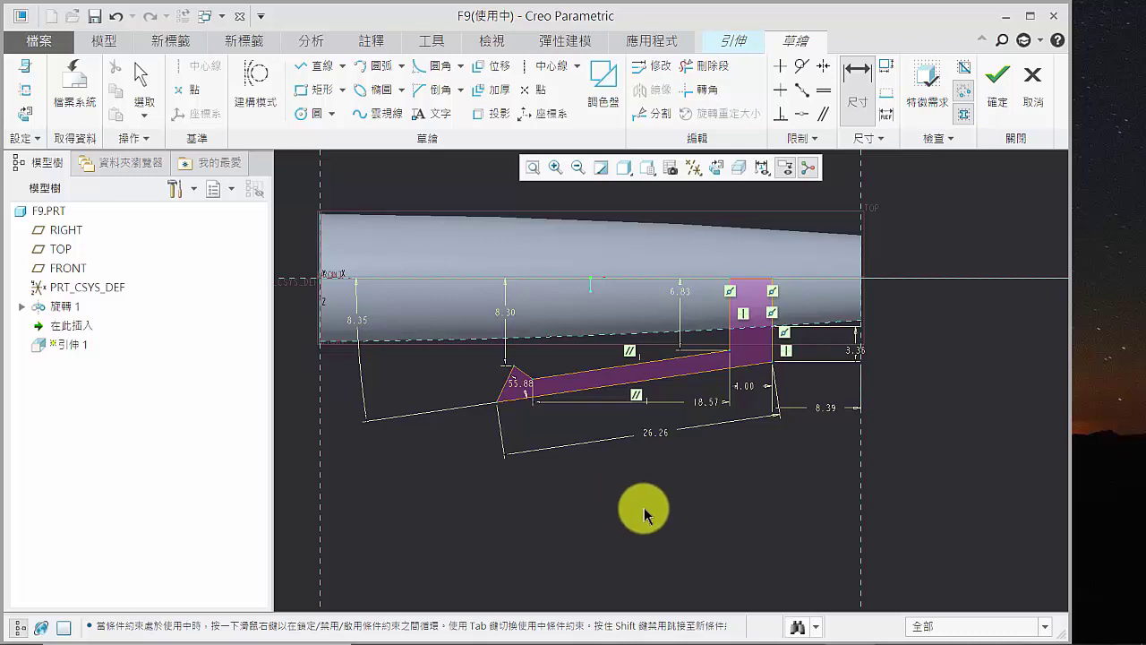
- Set the vertical distance from the silhouette point to the lower corner to 3, and the outer vertical line's distance to the end face to 5
scroll(662, 501, down, 1)
scroll(681, 498, up, 3)
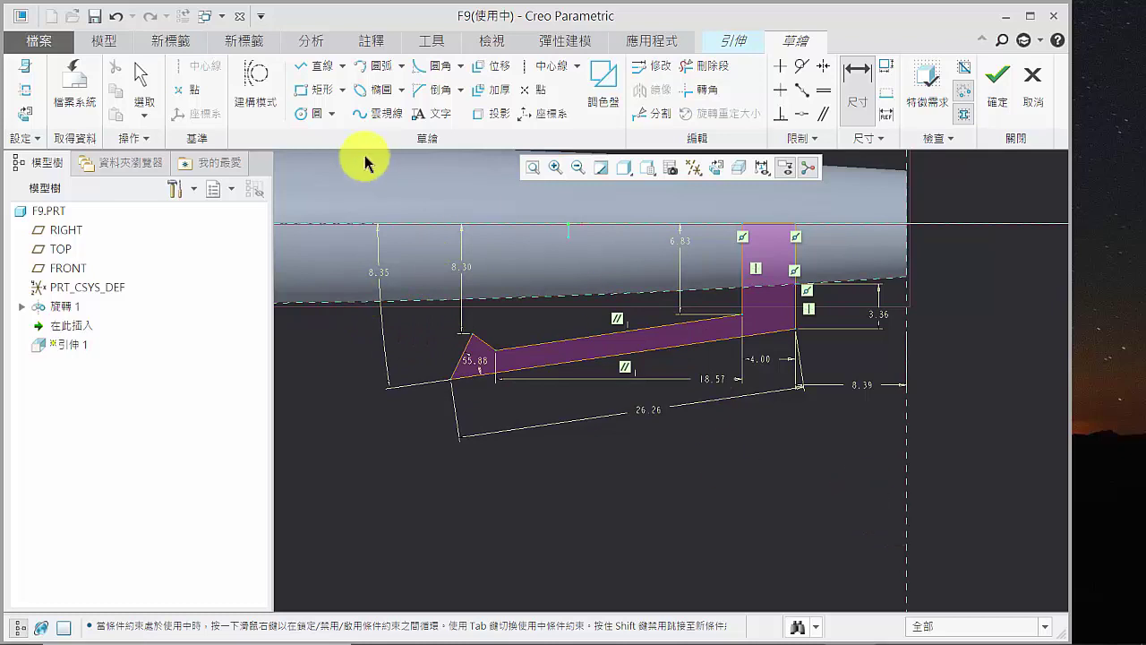
click(138, 76)
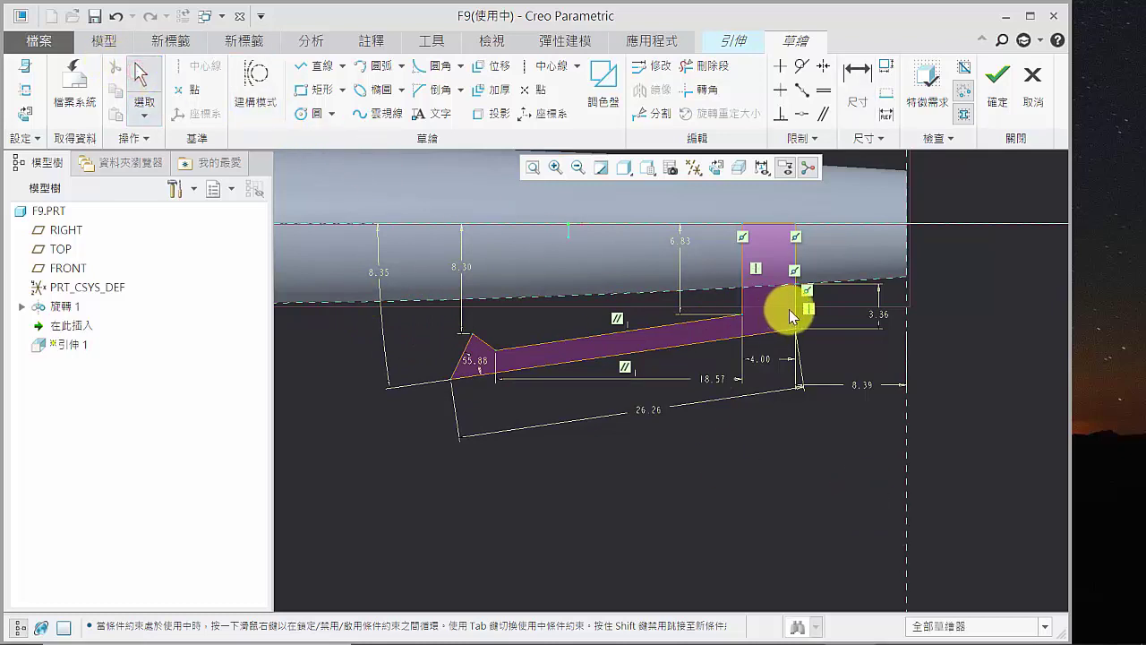
double_click(879, 313)
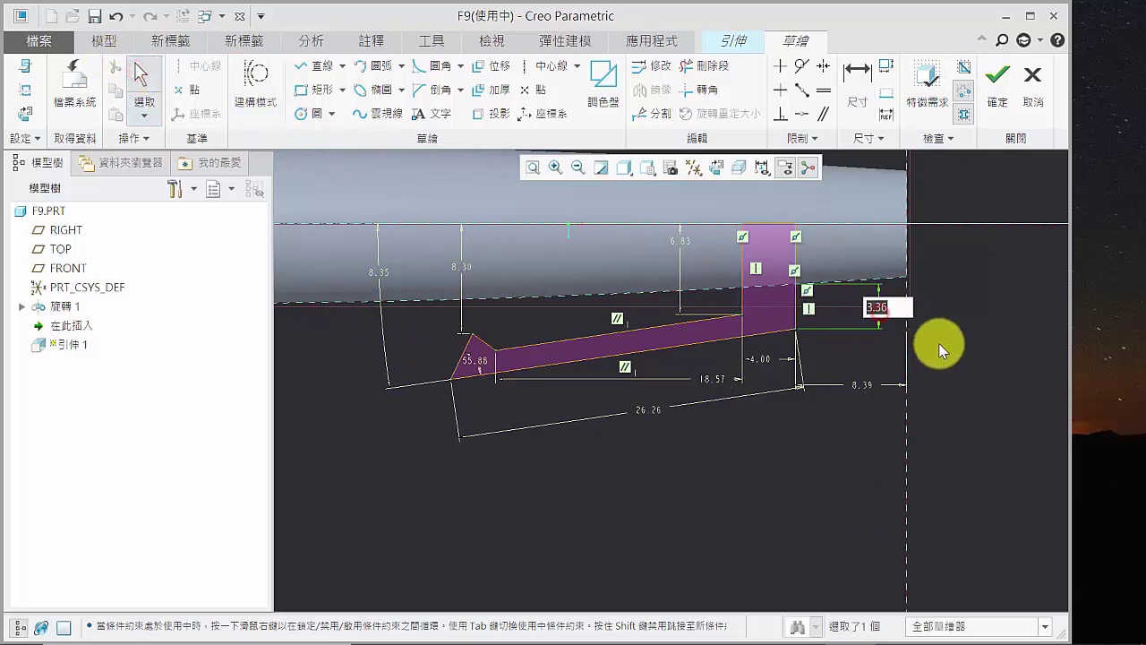
text(3)
key(Return)
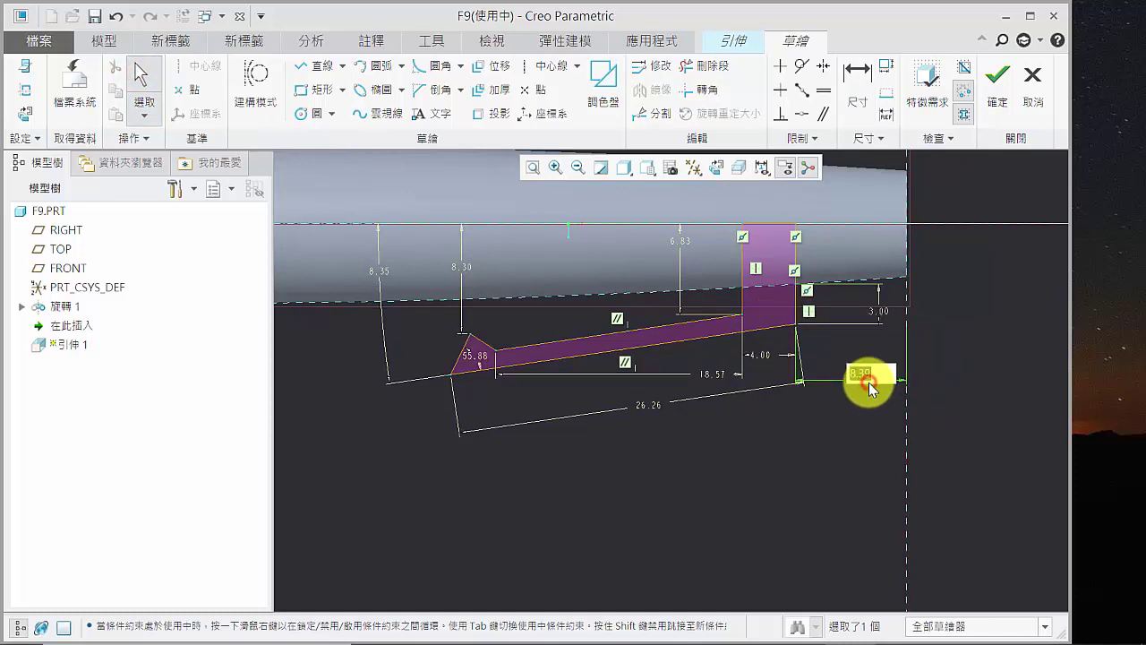
key(Return)
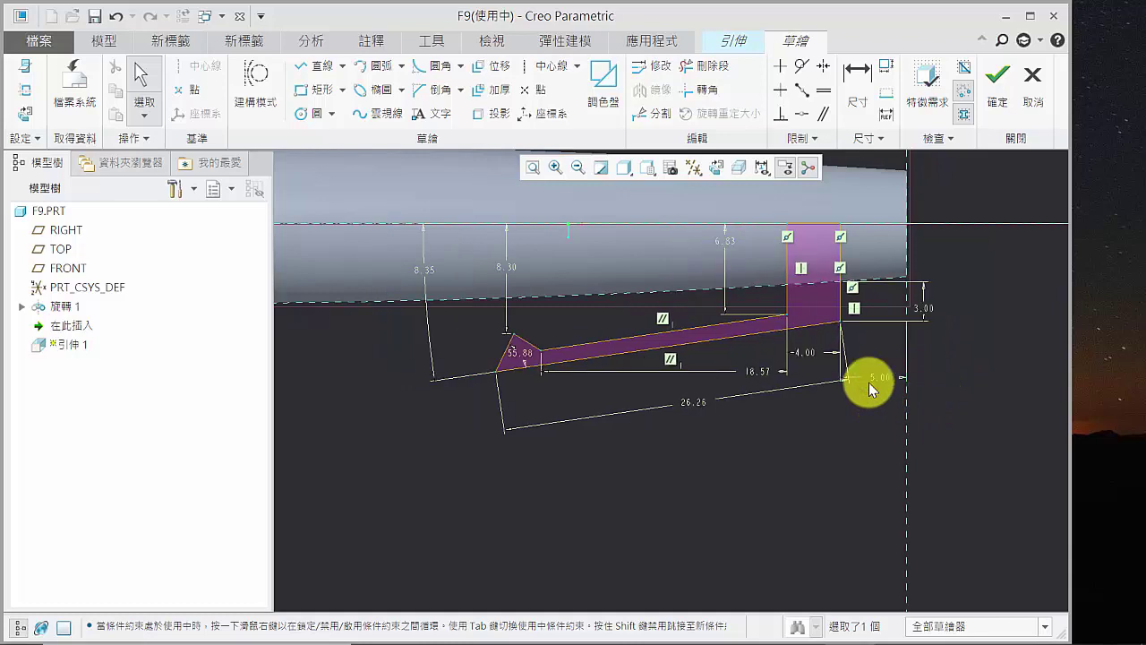
- Set the width between the two vertical lines to 3.5 and the lower slanted line's length to 29
double_click(805, 351)
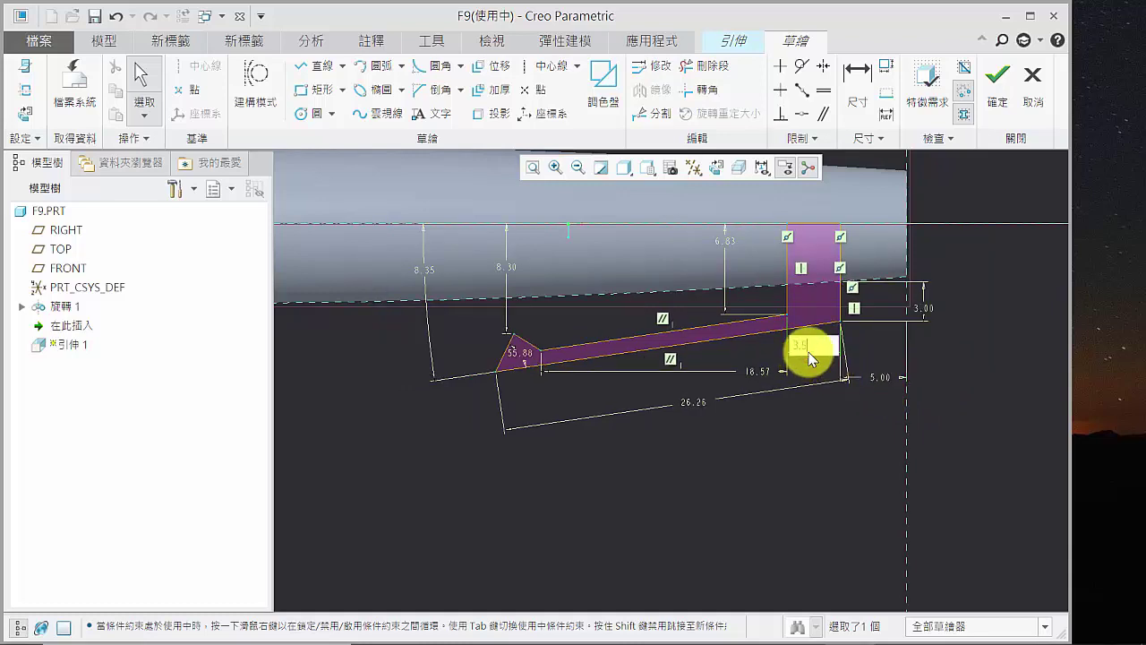
text(3.5)
key(Return)
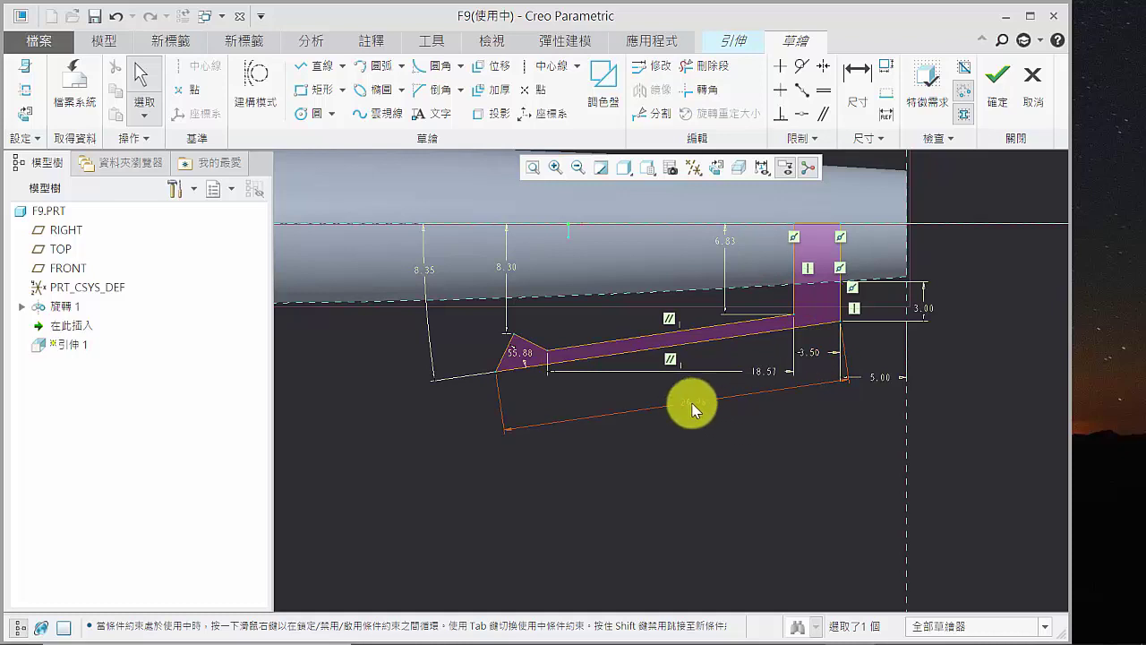
double_click(696, 401)
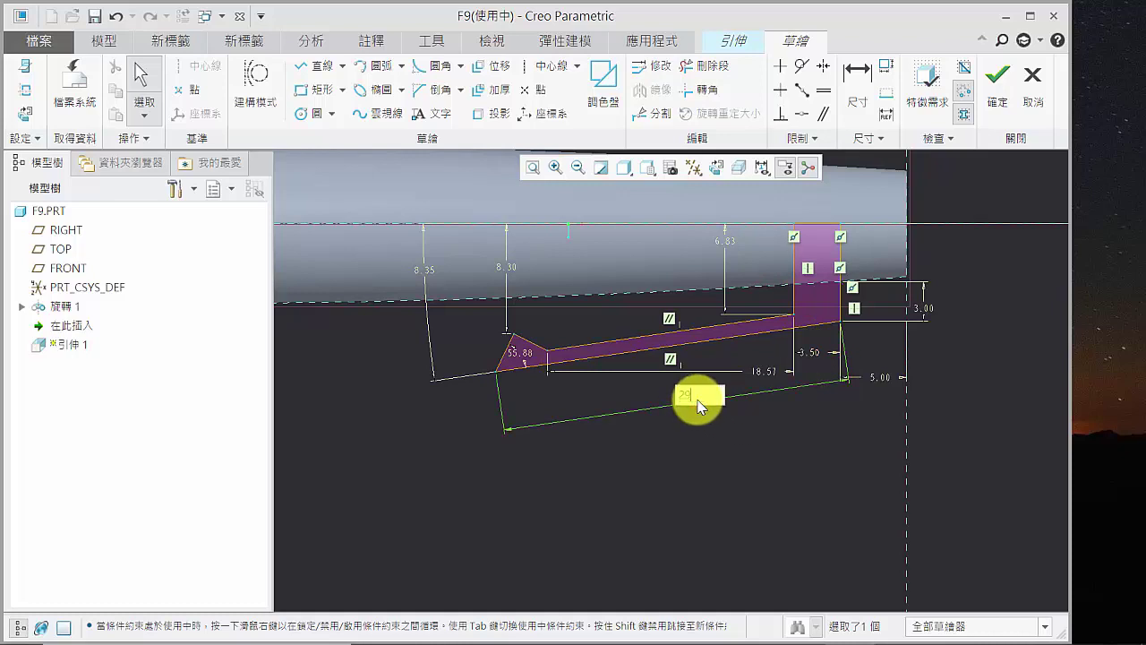
text(29)
key(Return)
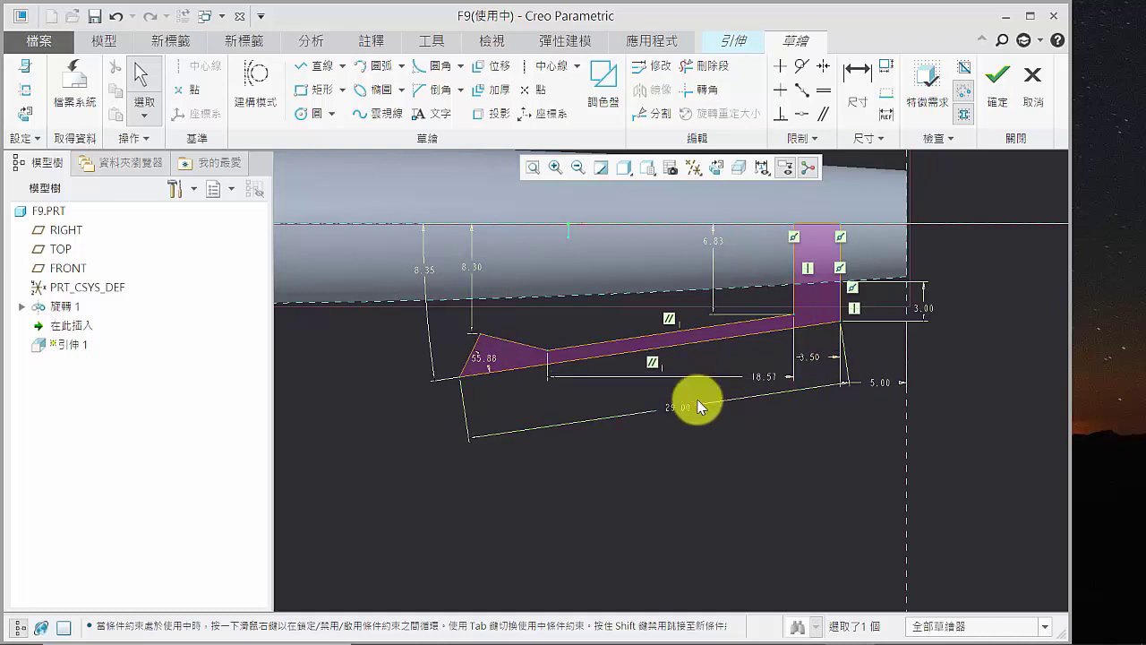
- Set the upper slanted line's horizontal span to 21 and the centerline-to-hook-tip vertical distance to 6.5
double_click(761, 377)
key(Return)
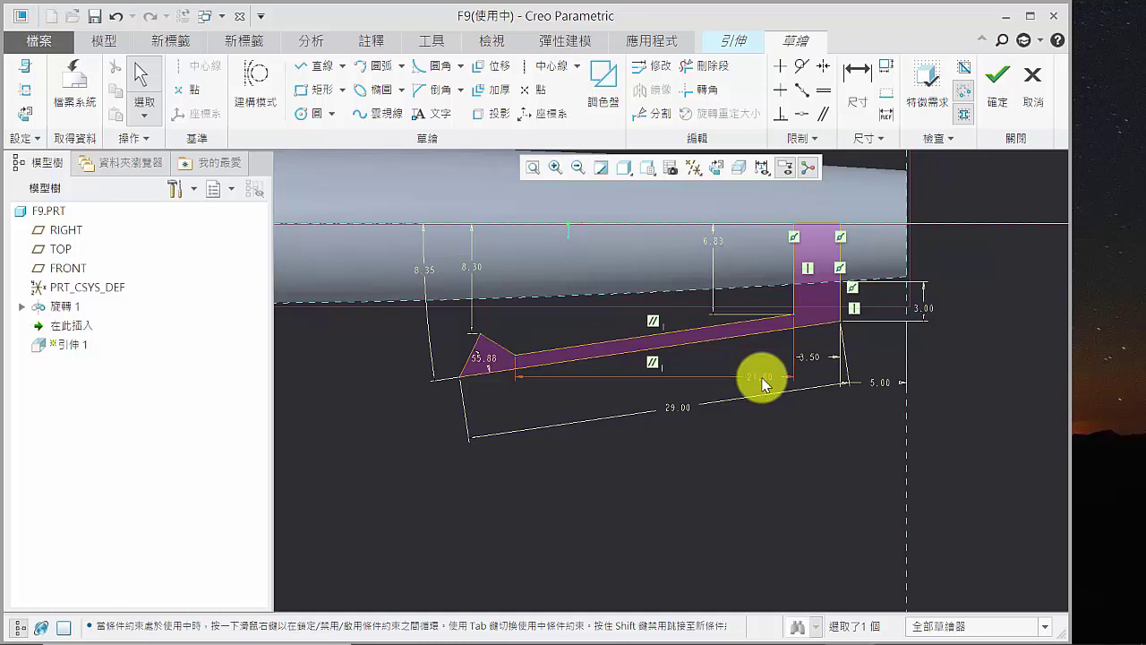
double_click(475, 264)
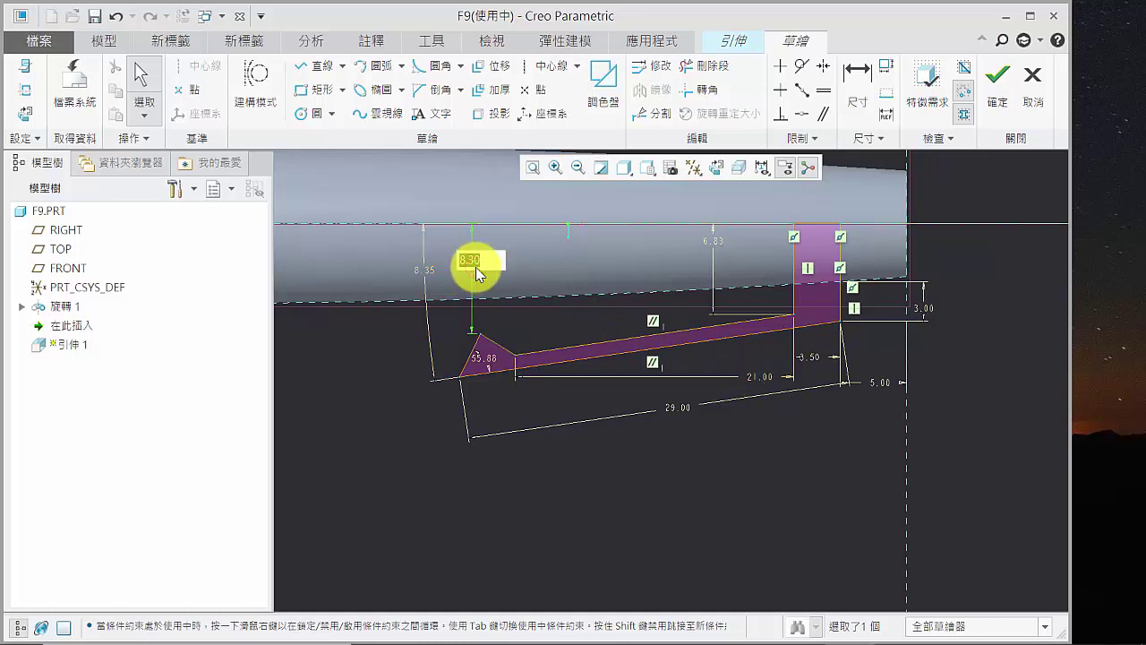
key(Return)
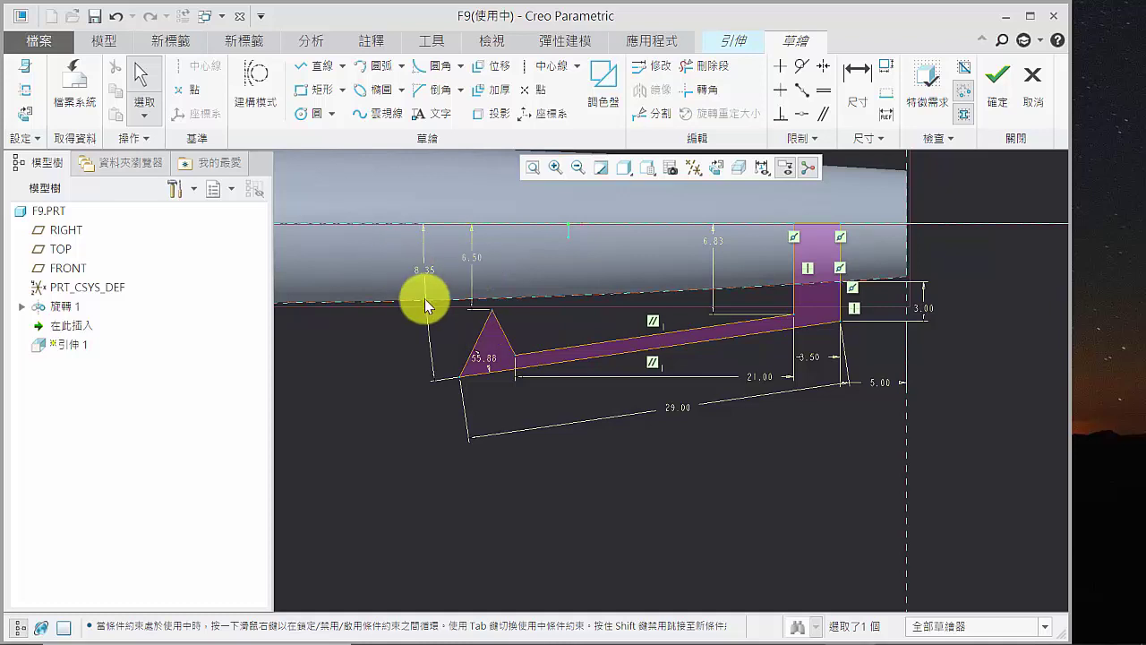
- Set the angle between the centerline and the lower slanted line to 8 degrees, and the tip angle to 61 degrees
click(431, 269)
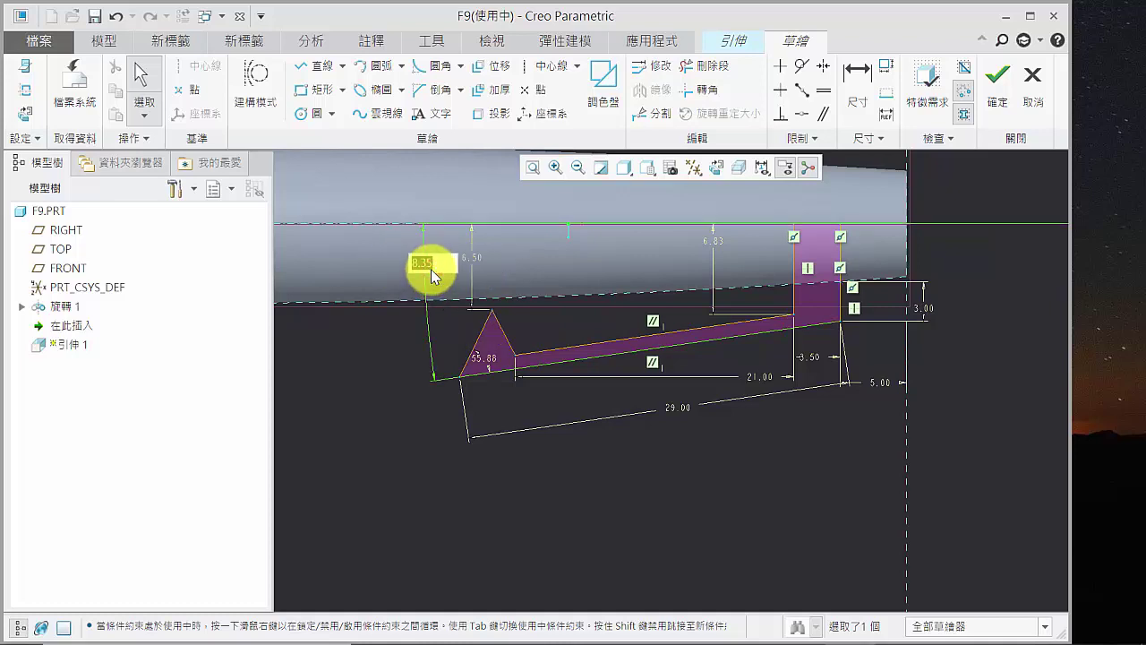
text(8)
key(Return)
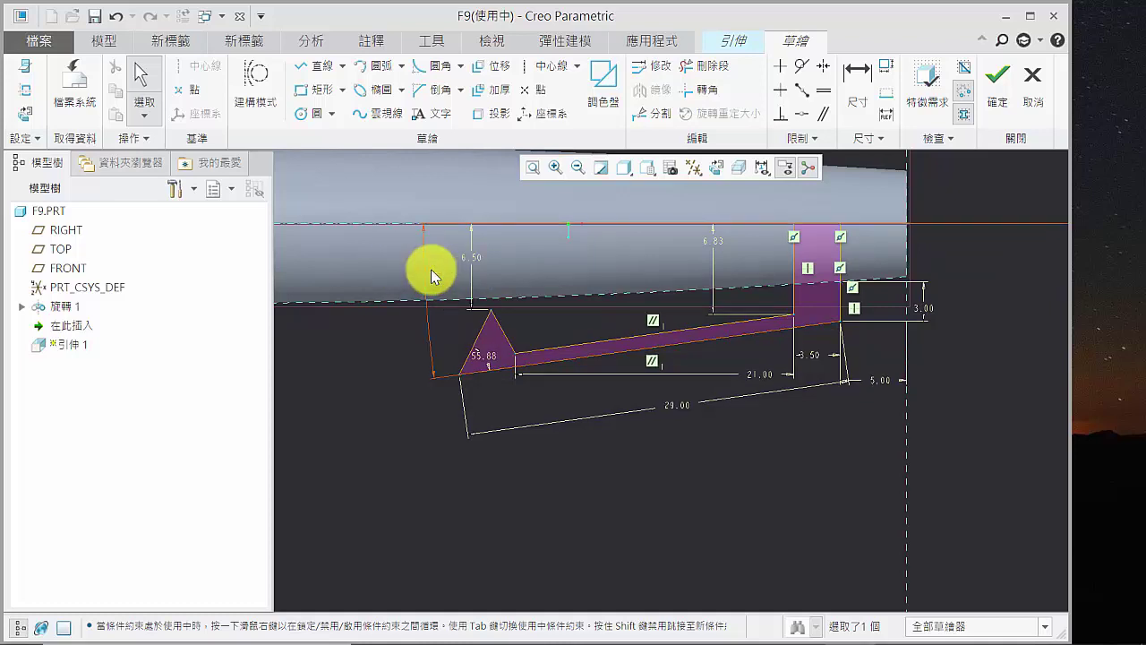
double_click(490, 359)
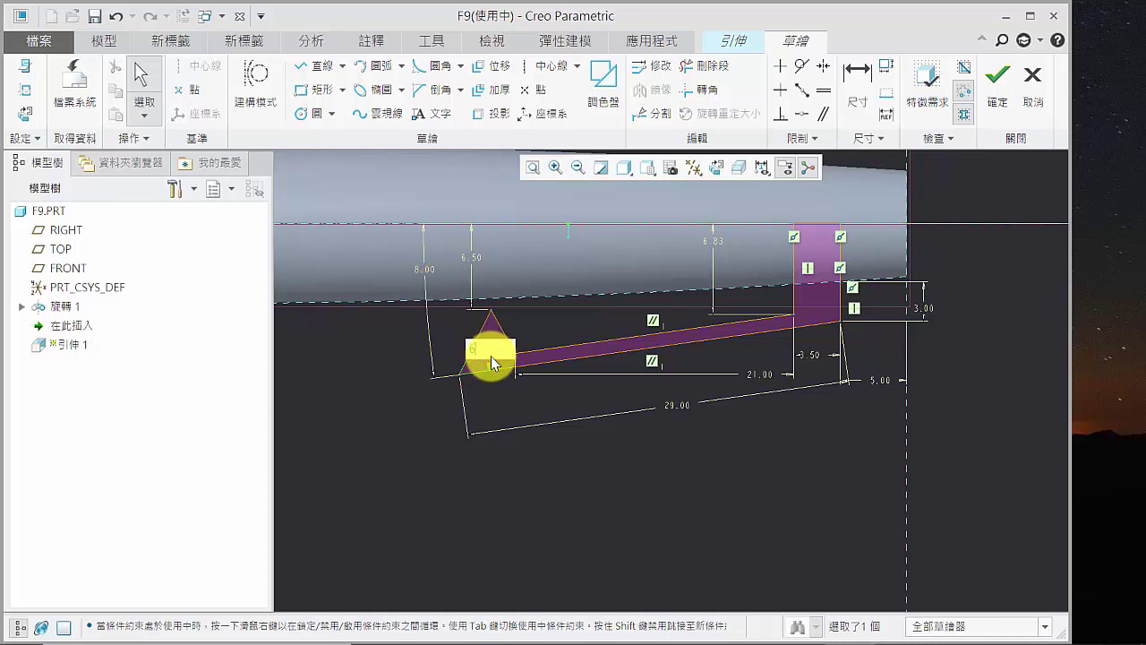
text(61)
key(Return)
- Set the vertical distance from the centerline to the inner corner of the clip profile to 6
scroll(502, 366, down, 1)
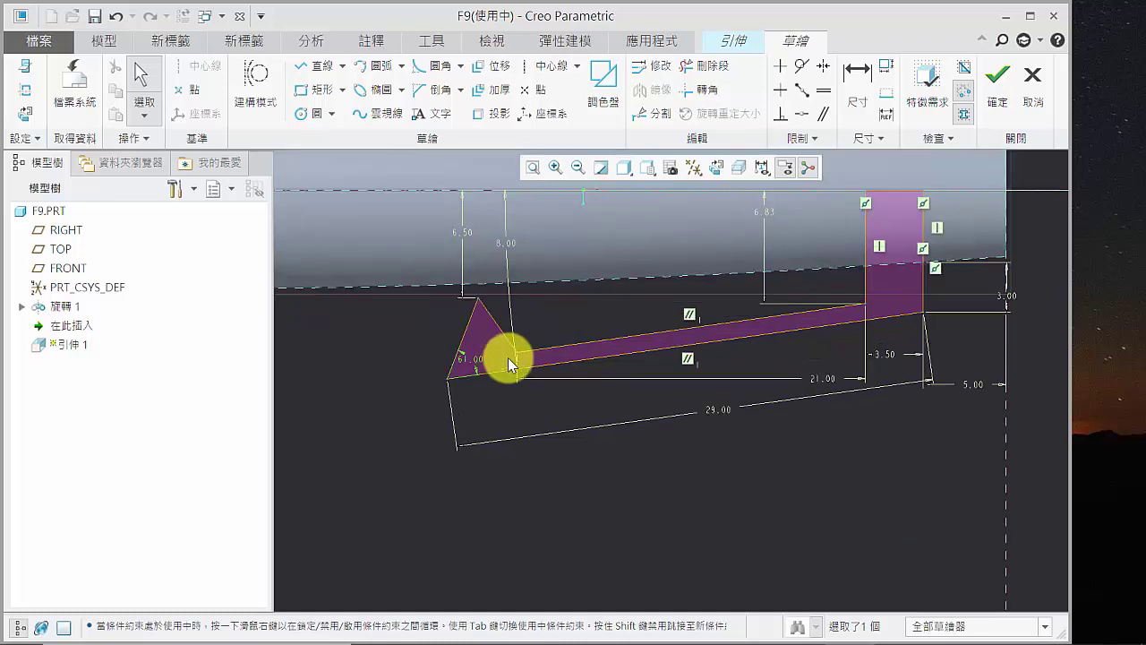
scroll(528, 385, up, 1)
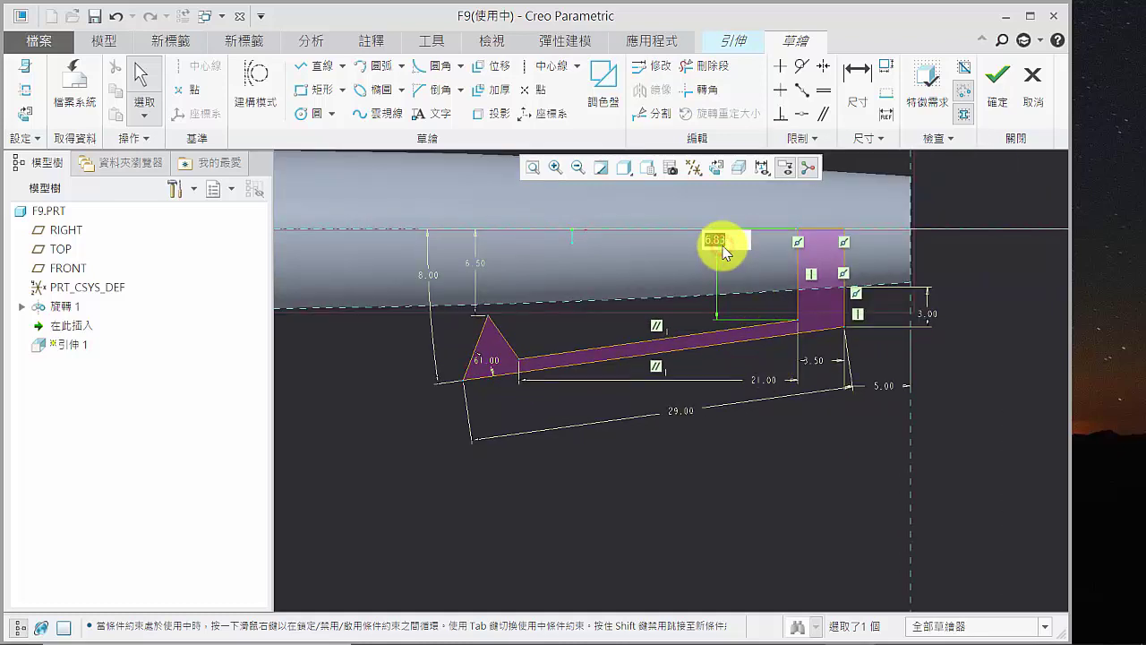
key(Return)
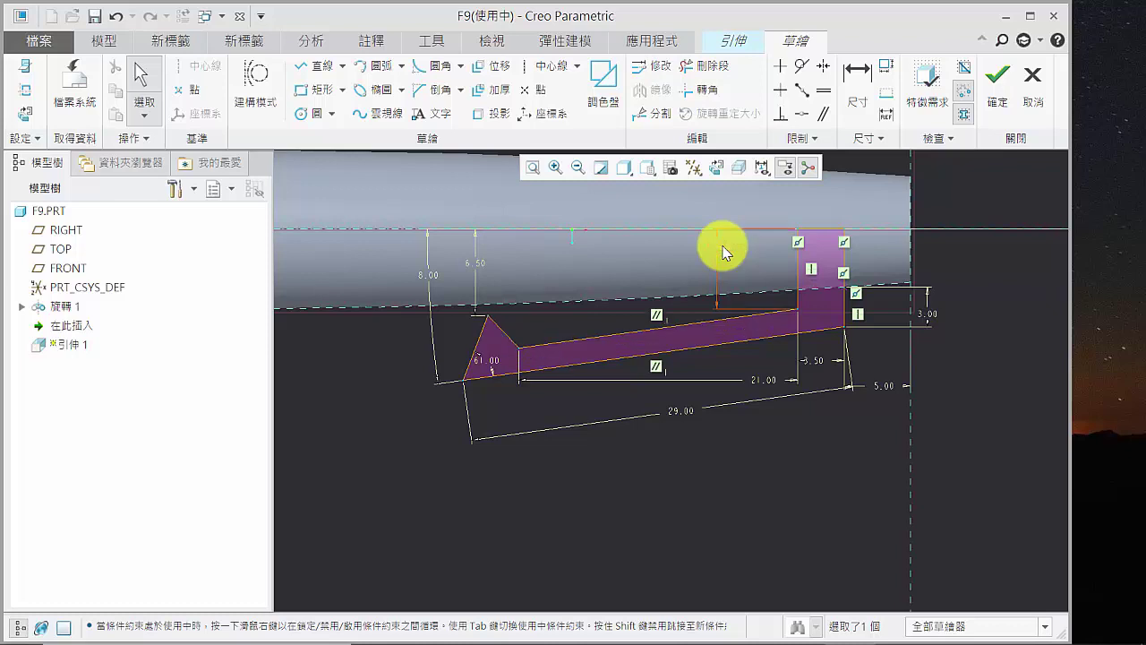
scroll(724, 323, down, 1)
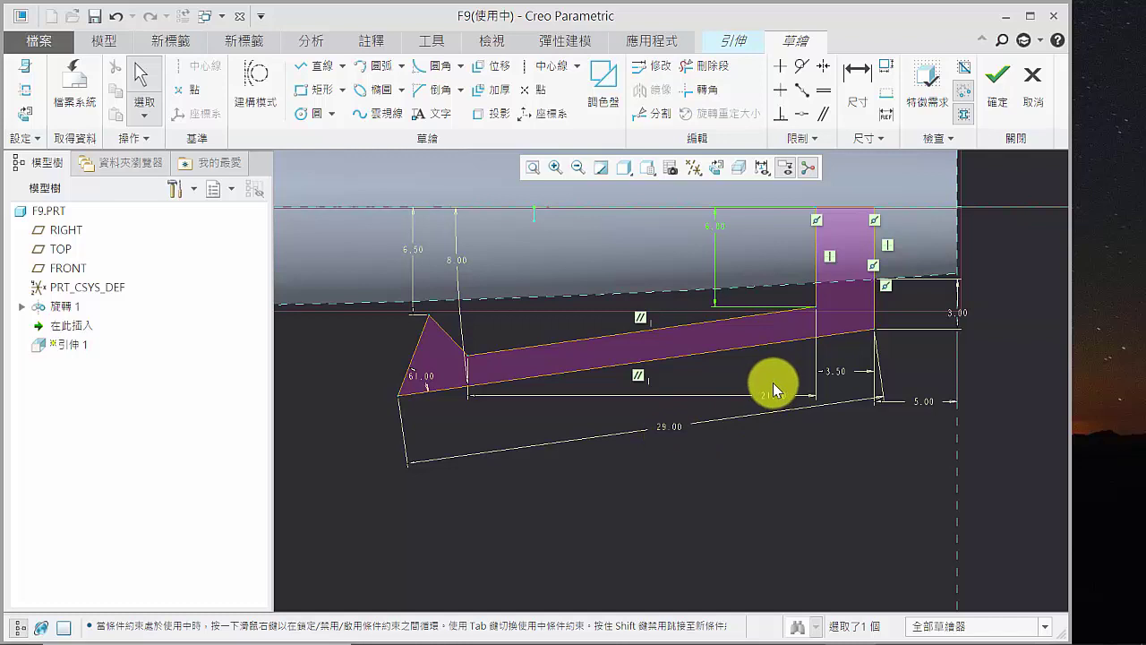
- Finish the clip sketch and extrude it symmetrically about the sketch plane with a total depth of 3
click(1009, 88)
mouse_move(744, 373)
middle_down()
mouse_move(777, 333)
mouse_move(765, 268)
middle_up()
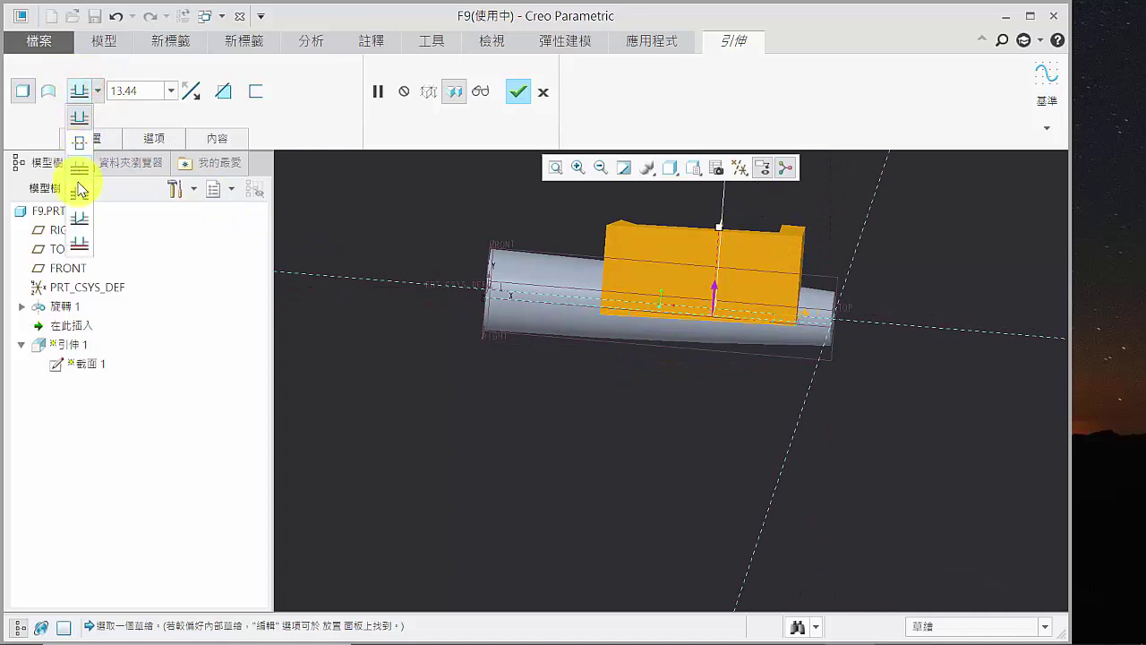
click(81, 143)
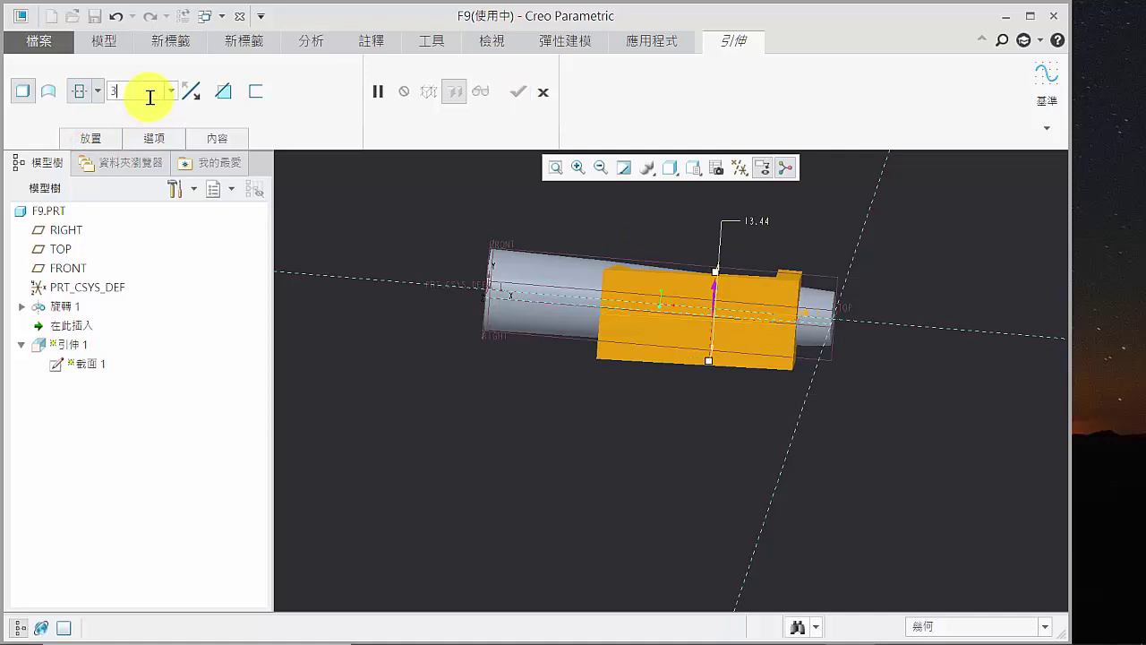
click(149, 97)
text(3)
key(Return)
scroll(729, 239, down, 4)
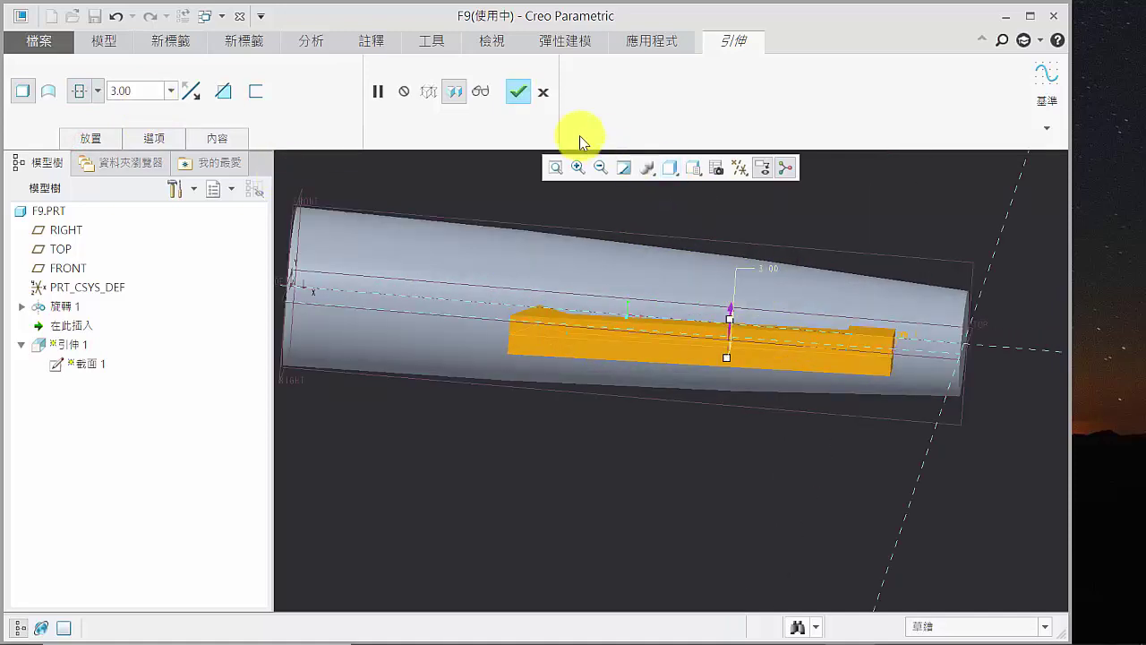
click(518, 92)
scroll(734, 342, up, 4)
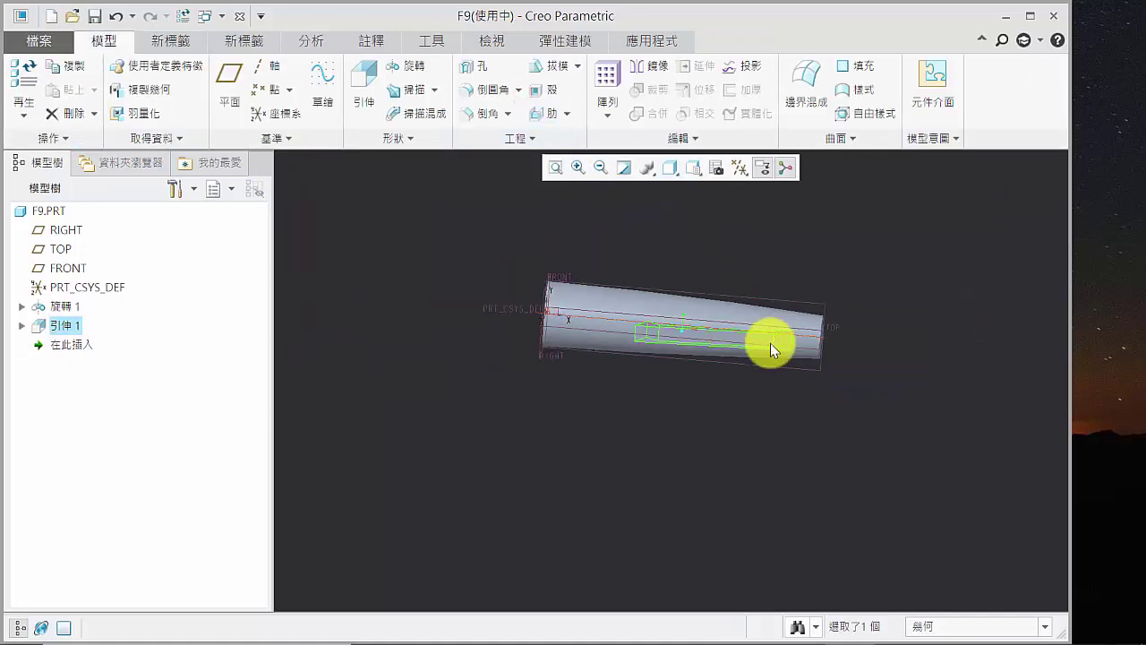
- Start a draft and select the loop of faces around the clip's side face as draft surfaces, excluding the revolved body's surface
middle_drag(771, 343, 819, 367)
scroll(824, 312, down, 3)
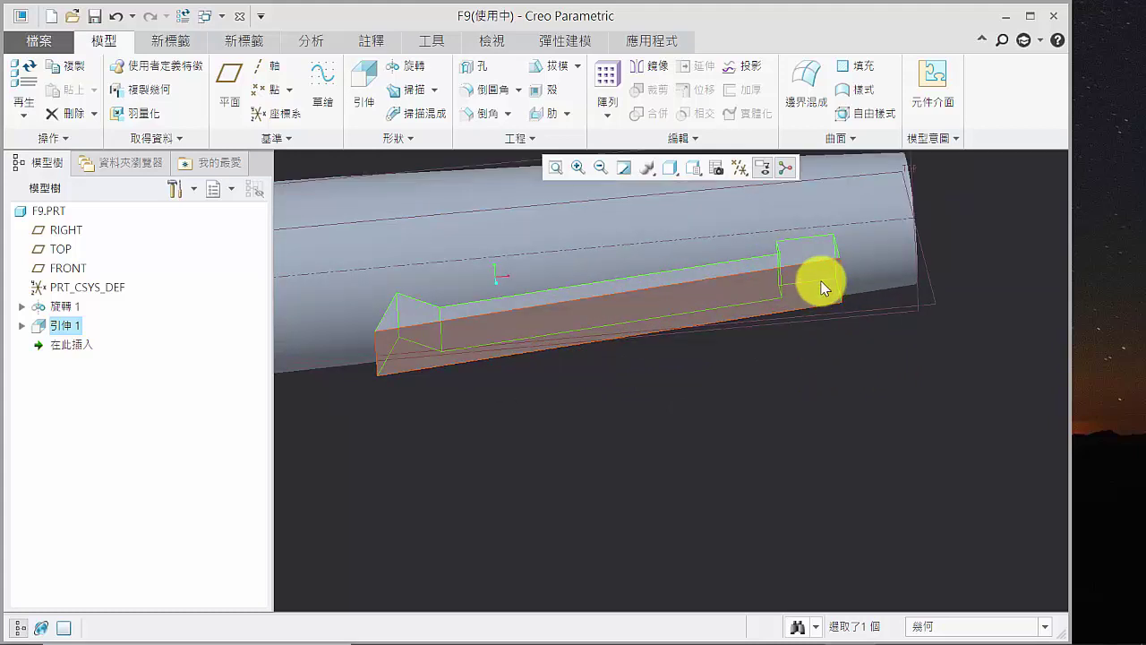
mouse_move(822, 287)
middle_down()
mouse_move(770, 258)
mouse_move(757, 278)
mouse_move(782, 285)
mouse_move(832, 266)
middle_up()
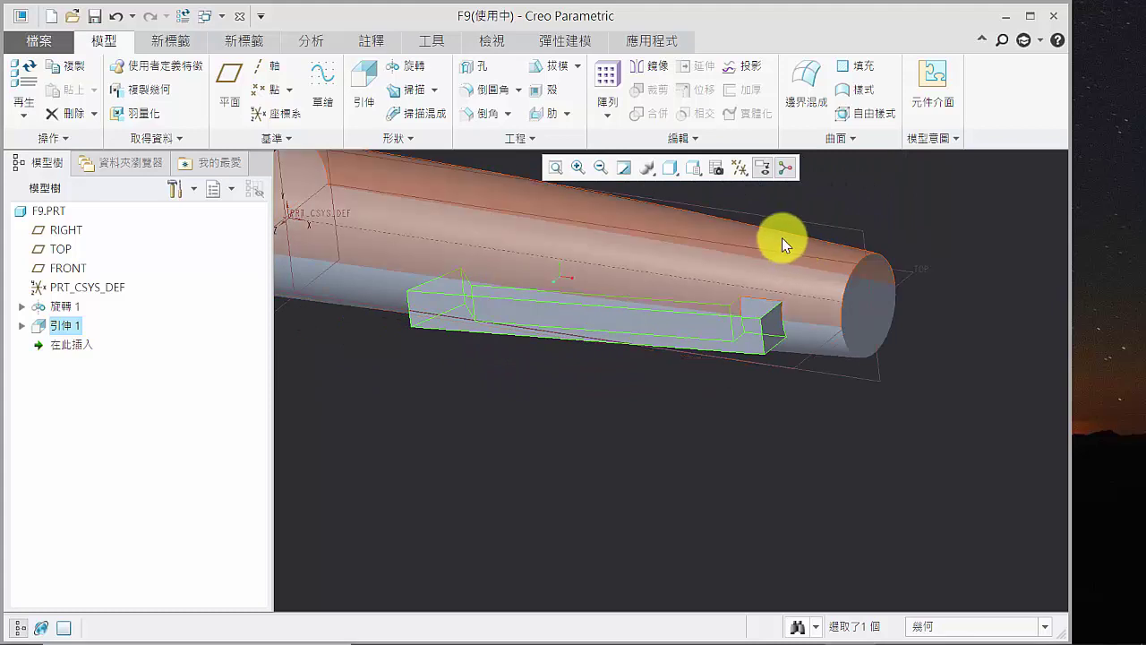
click(564, 69)
middle_drag(775, 427, 875, 373)
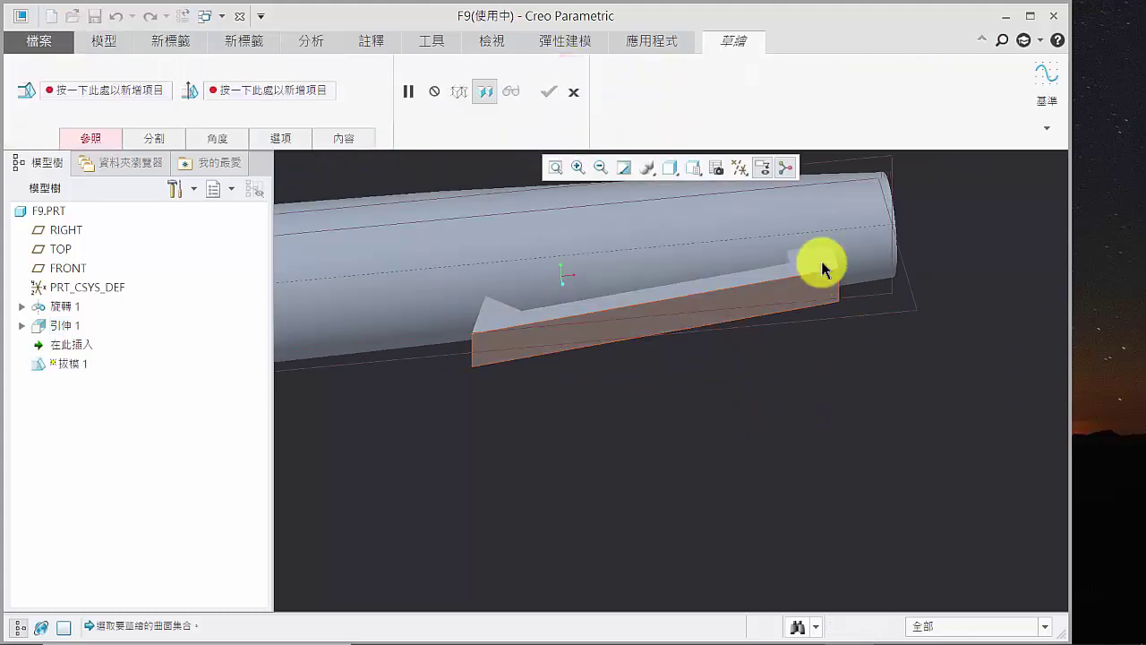
middle_drag(823, 269, 818, 277)
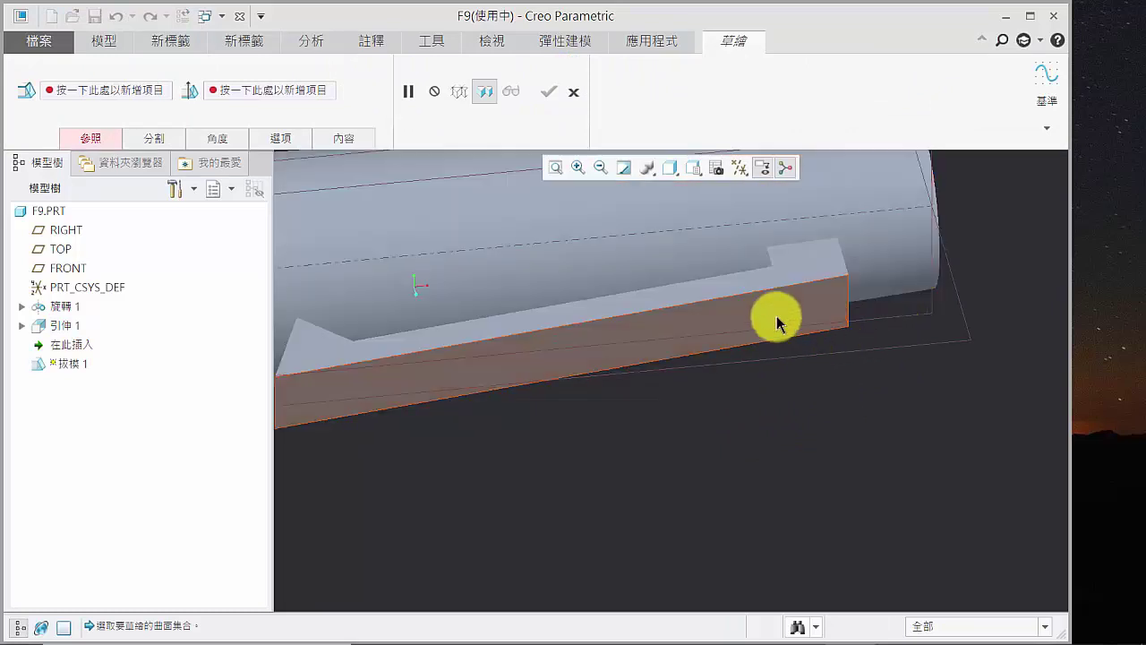
click(816, 273)
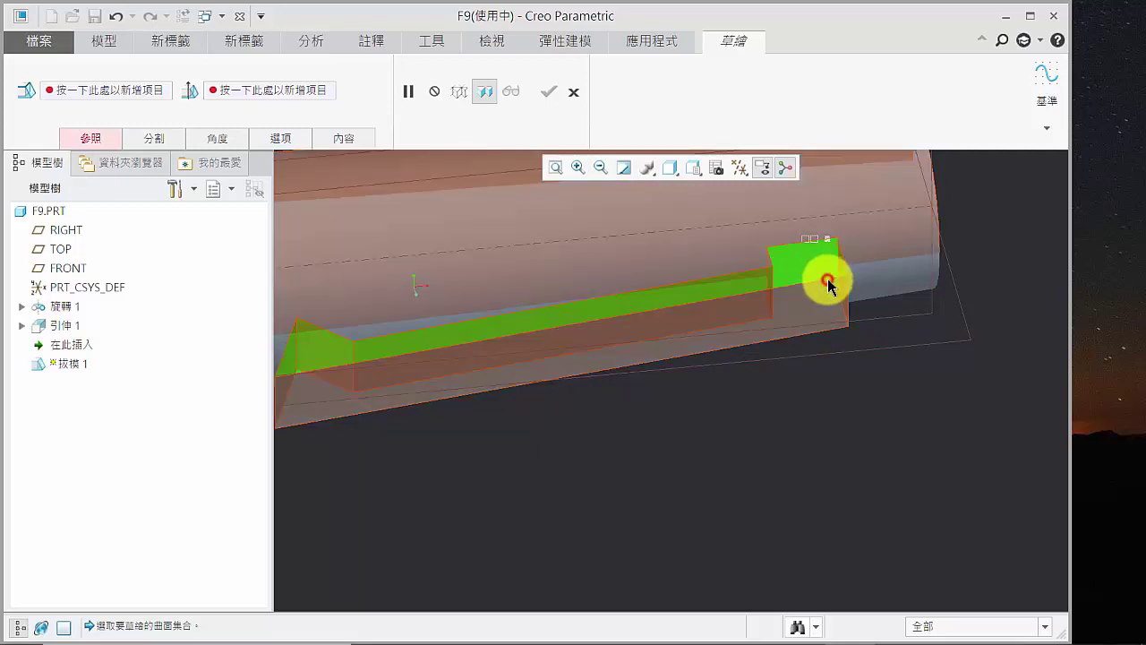
click(828, 283)
scroll(970, 328, down, 2)
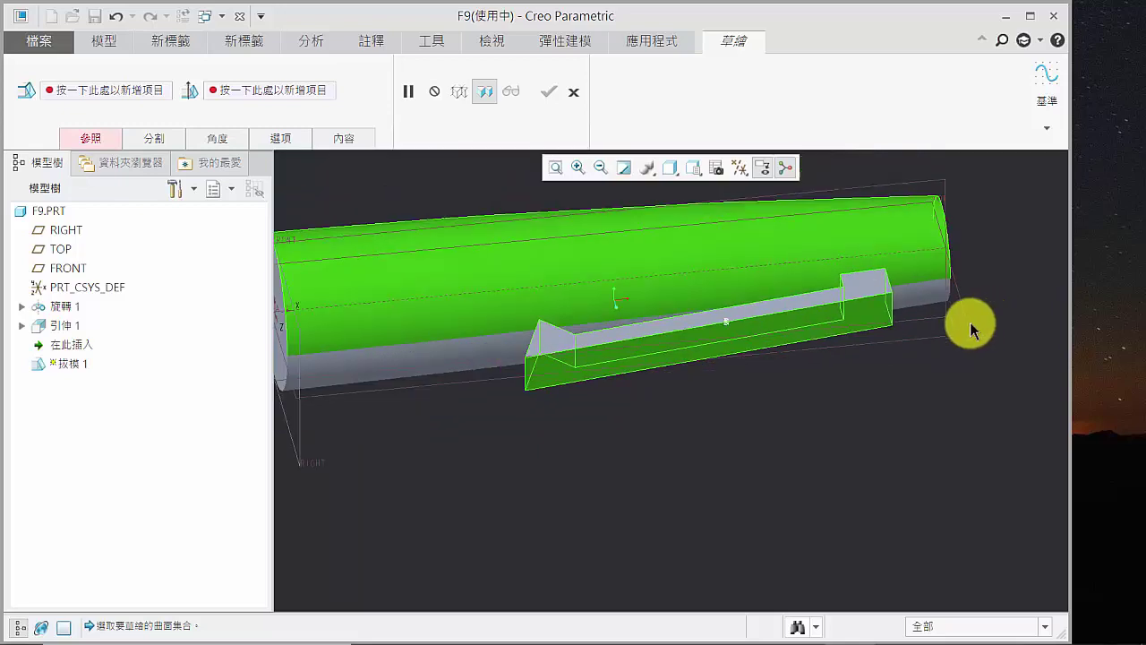
scroll(970, 329, down, 2)
mouse_move(937, 332)
middle_down()
mouse_move(946, 307)
mouse_move(941, 335)
middle_up()
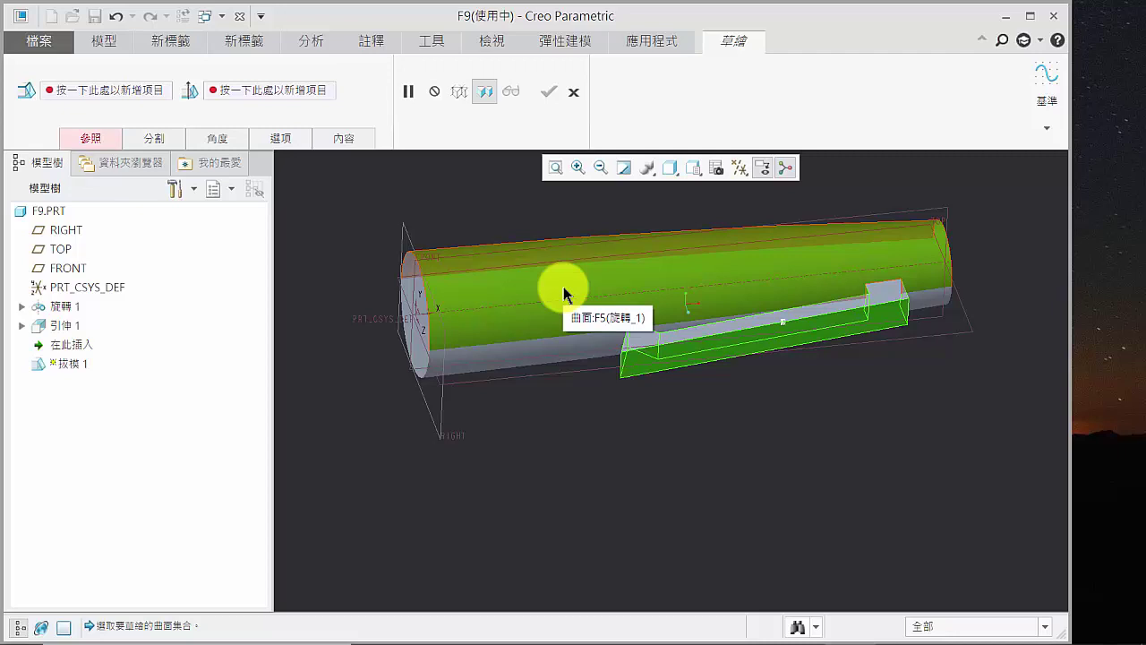
mouse_move(724, 315)
middle_down()
mouse_move(747, 297)
mouse_move(704, 298)
mouse_move(714, 310)
mouse_move(839, 325)
mouse_move(851, 253)
mouse_move(878, 337)
mouse_move(939, 338)
mouse_move(917, 328)
middle_up()
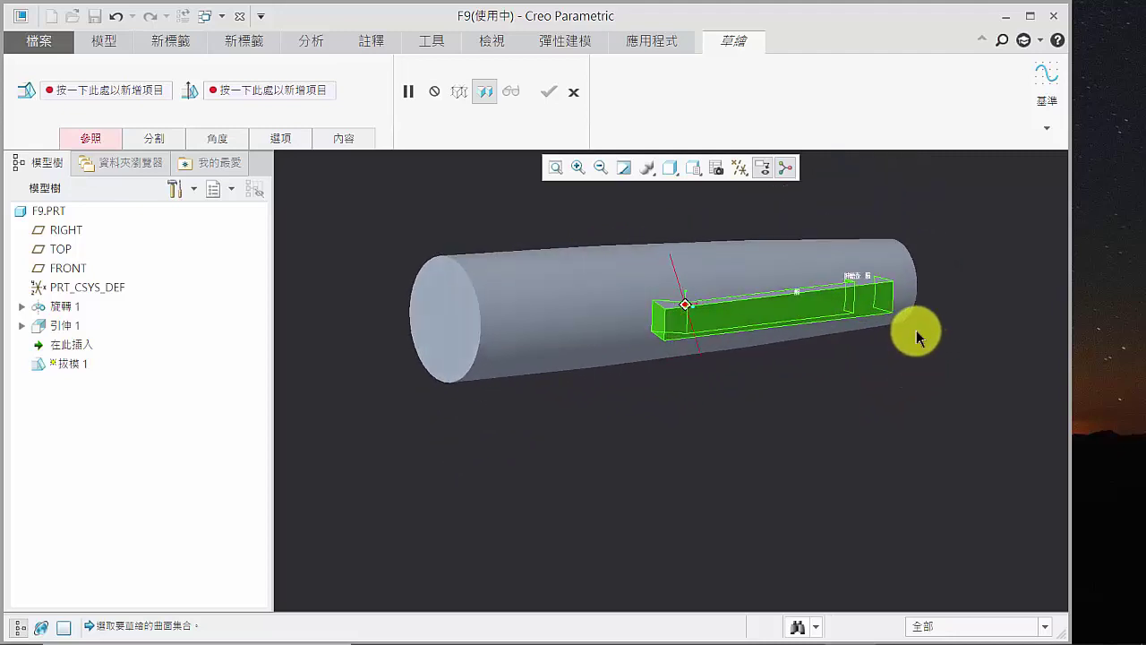
- Set the TOP datum plane as the draft hinge and pull direction reference
click(109, 141)
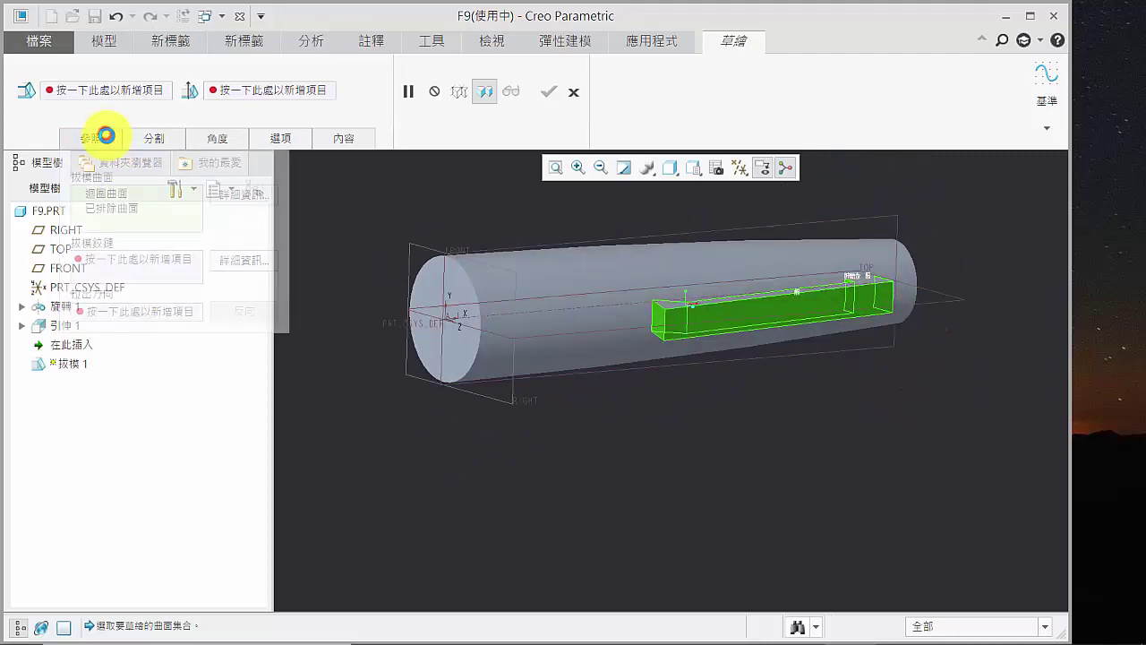
click(128, 262)
scroll(942, 300, up, 2)
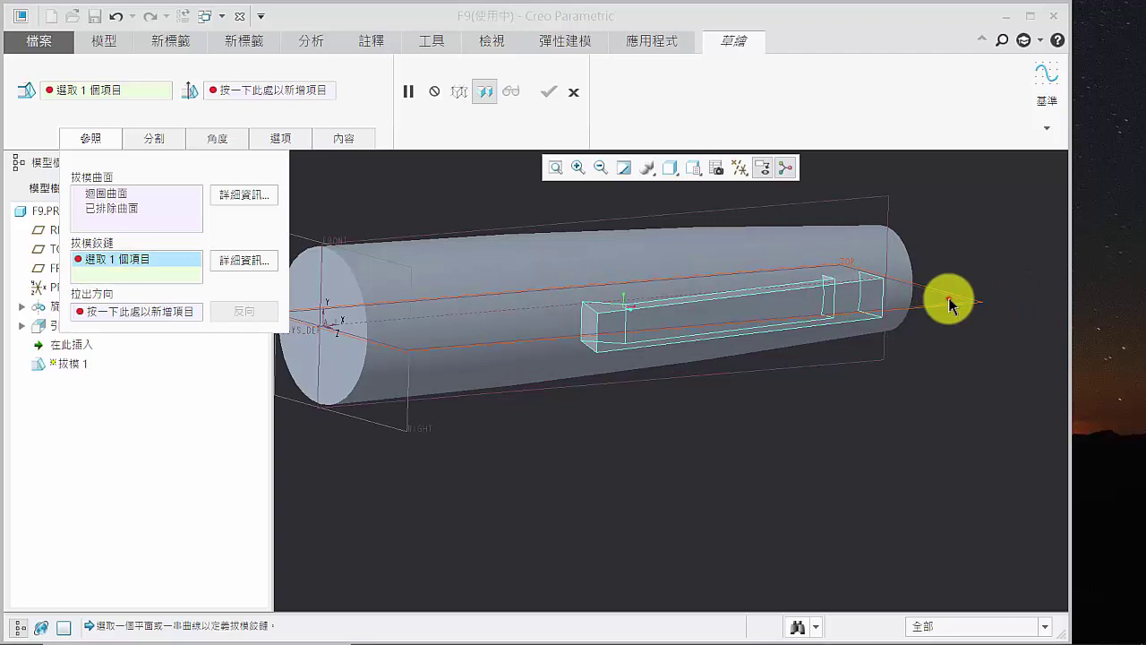
click(949, 303)
click(948, 298)
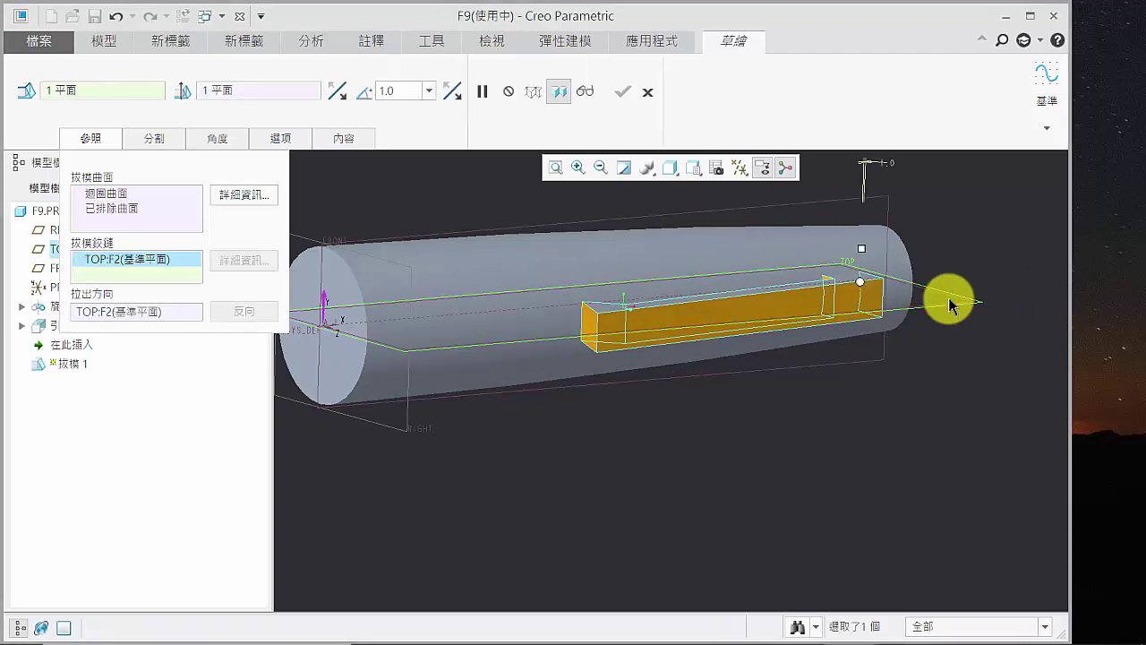
middle_drag(878, 302, 761, 309)
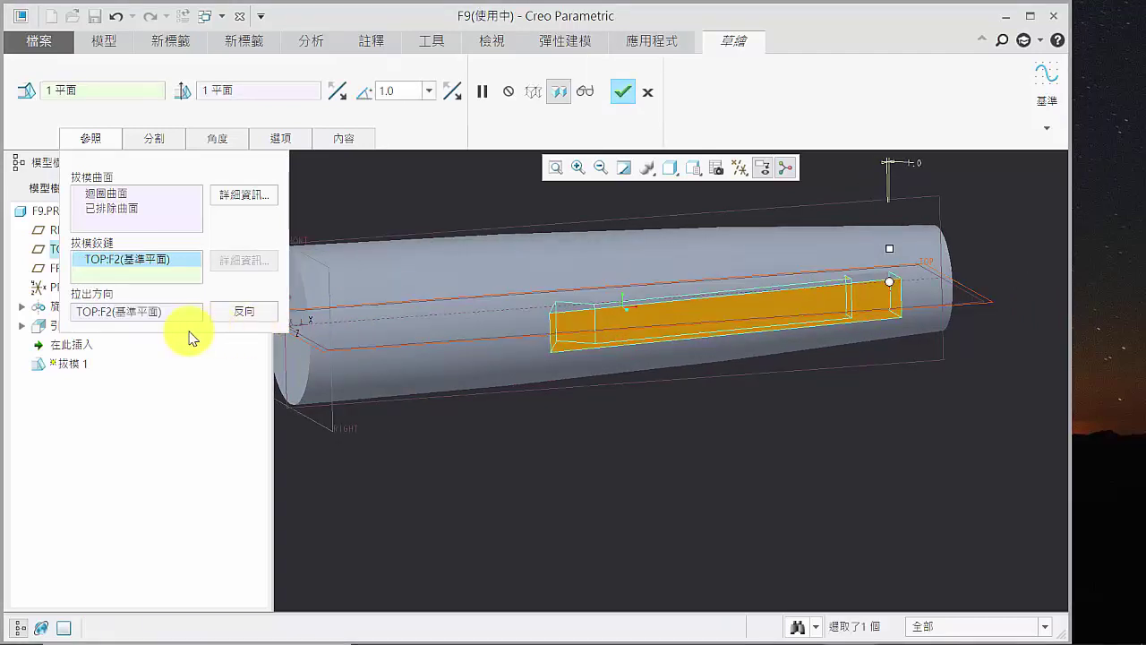
middle_drag(721, 274, 630, 350)
middle_drag(658, 387, 814, 358)
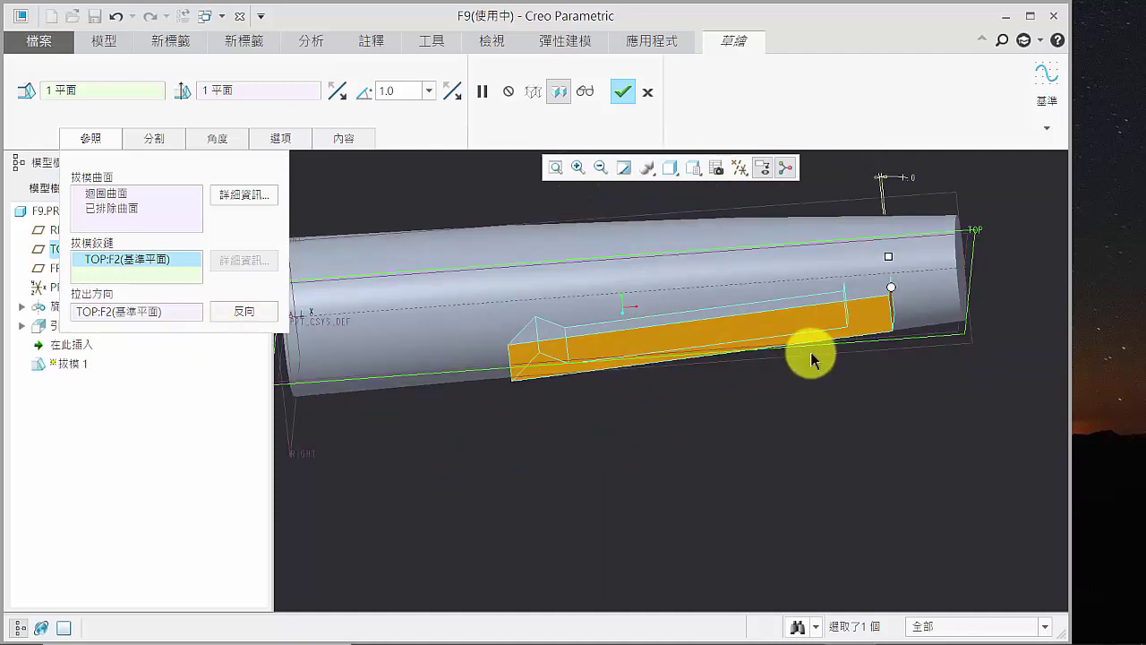
- Split the draft by the draft hinge and set its sides to draft dependently
click(173, 142)
click(310, 198)
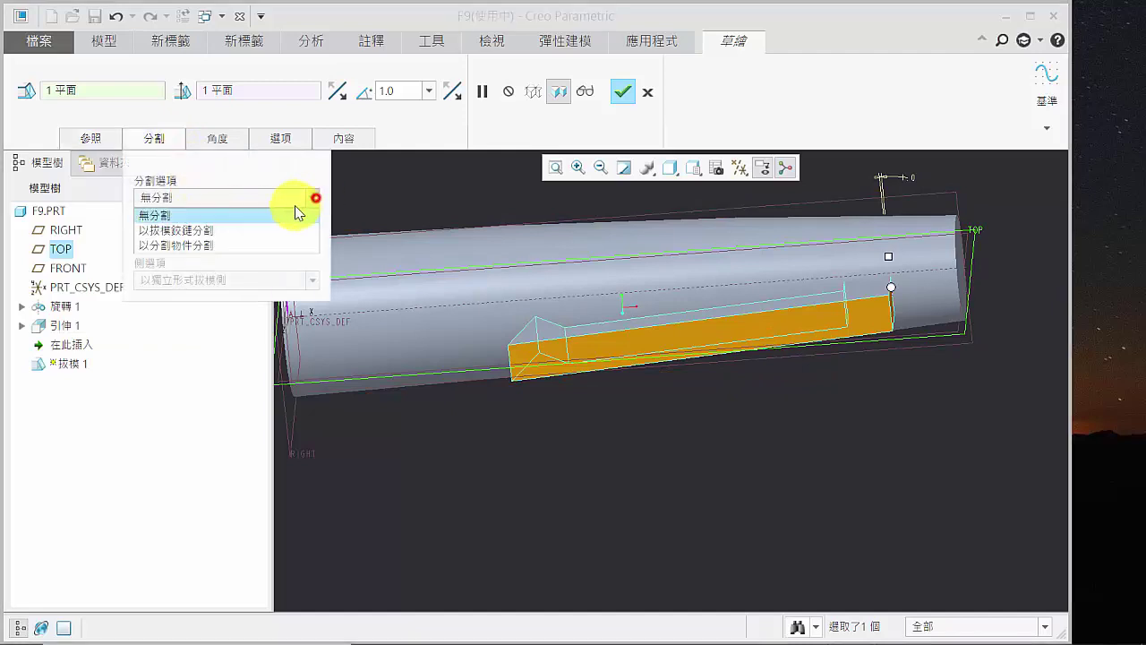
click(233, 230)
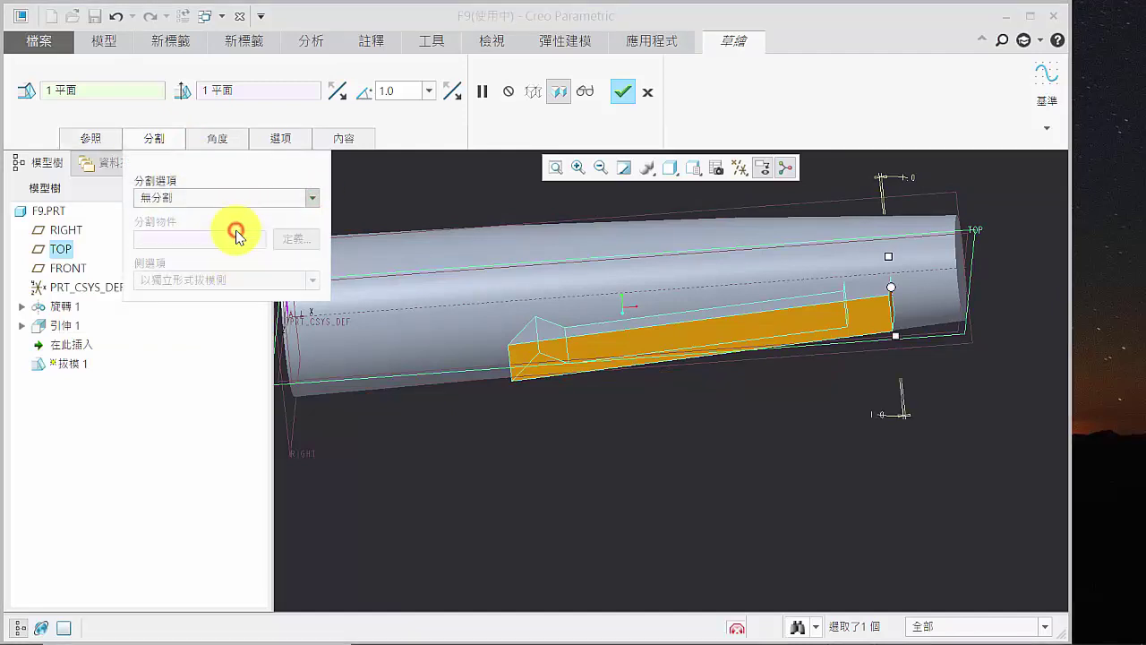
click(318, 286)
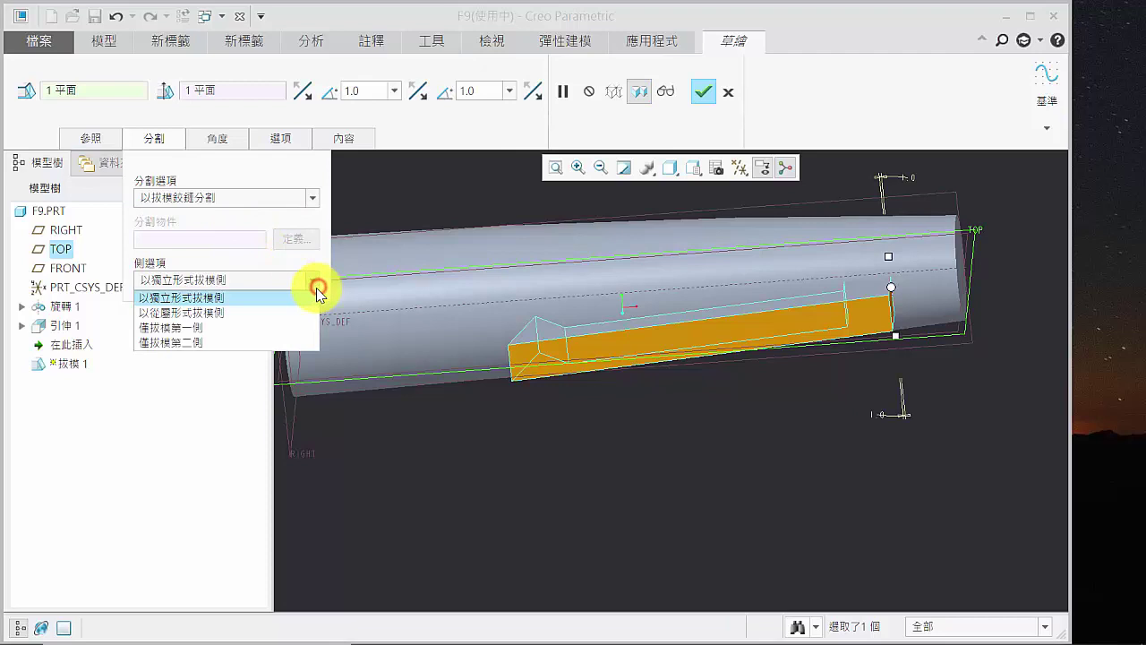
click(231, 313)
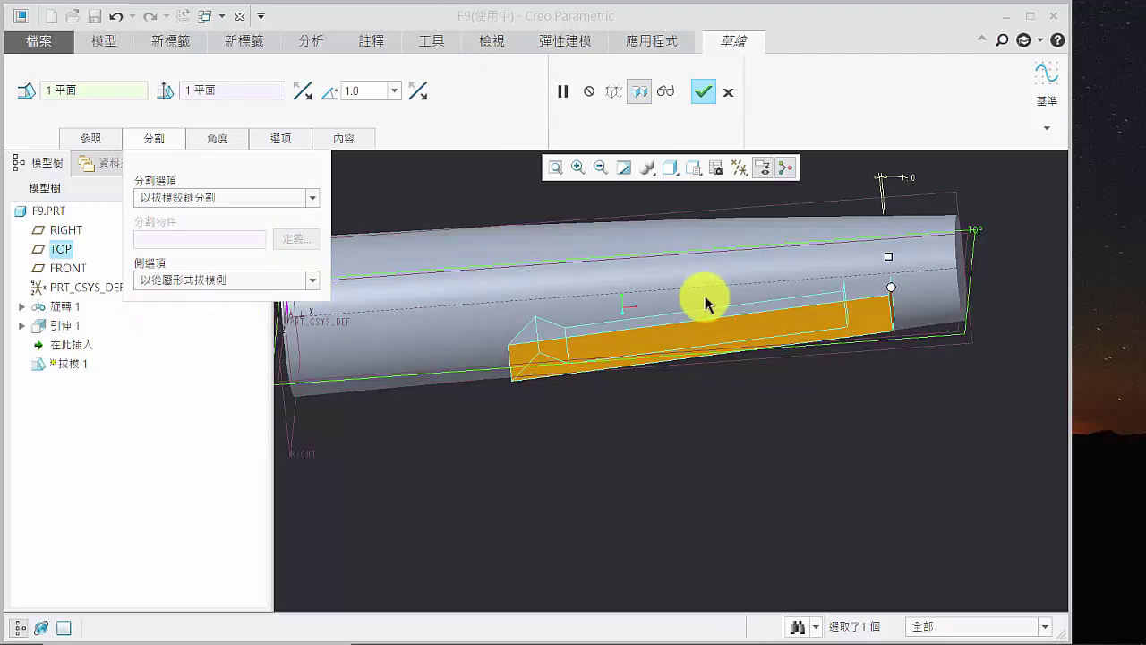
- Set the draft angle of the clip faces to 10 degrees
scroll(772, 309, up, 1)
mouse_move(771, 299)
middle_down()
mouse_move(732, 295)
mouse_move(722, 313)
mouse_move(721, 301)
middle_up()
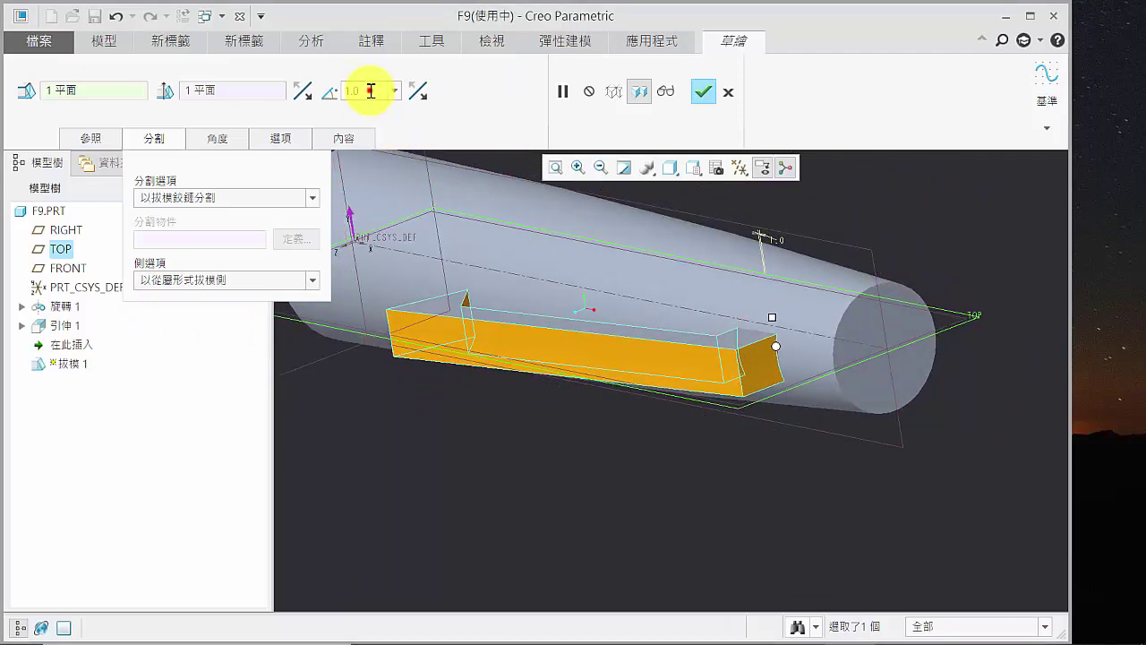
text(10)
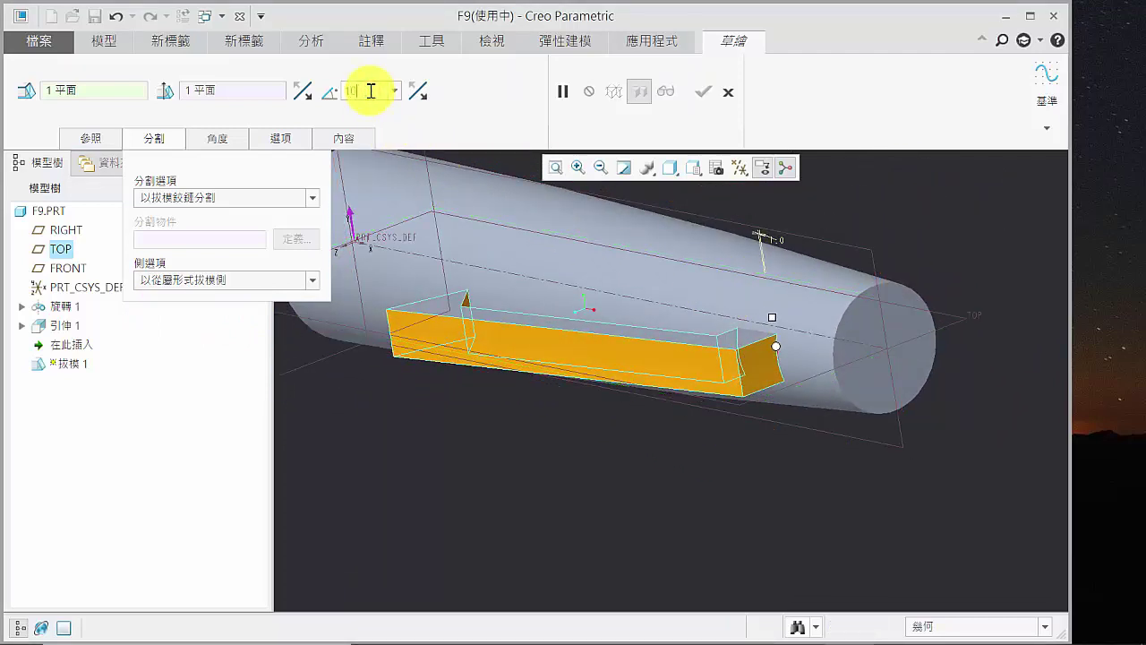
key(Return)
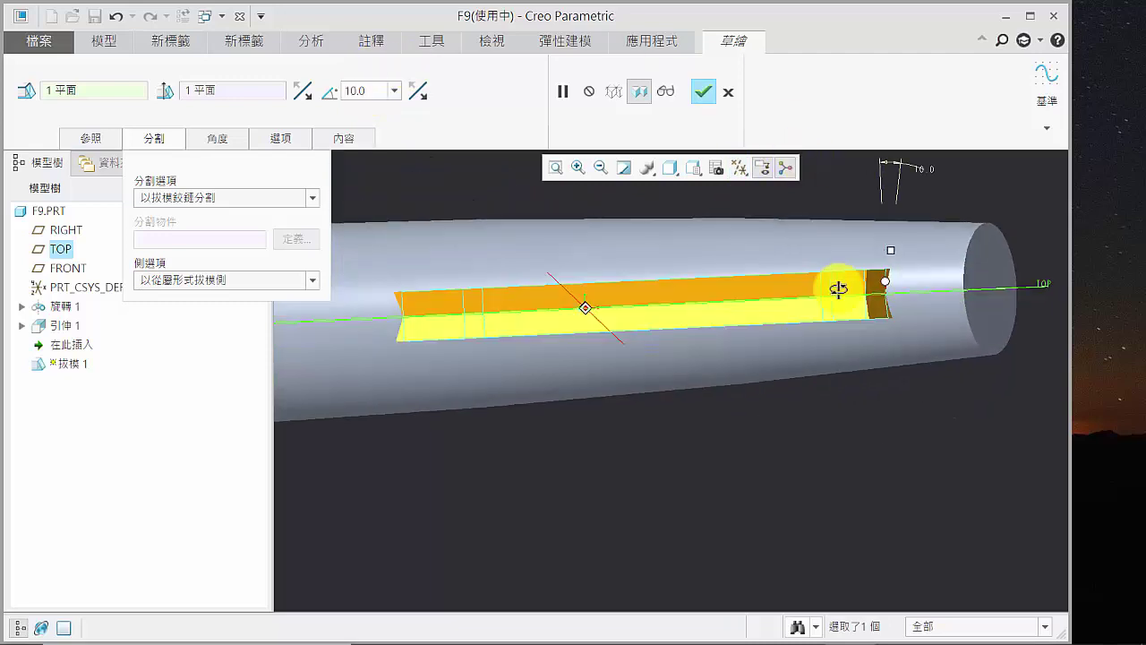